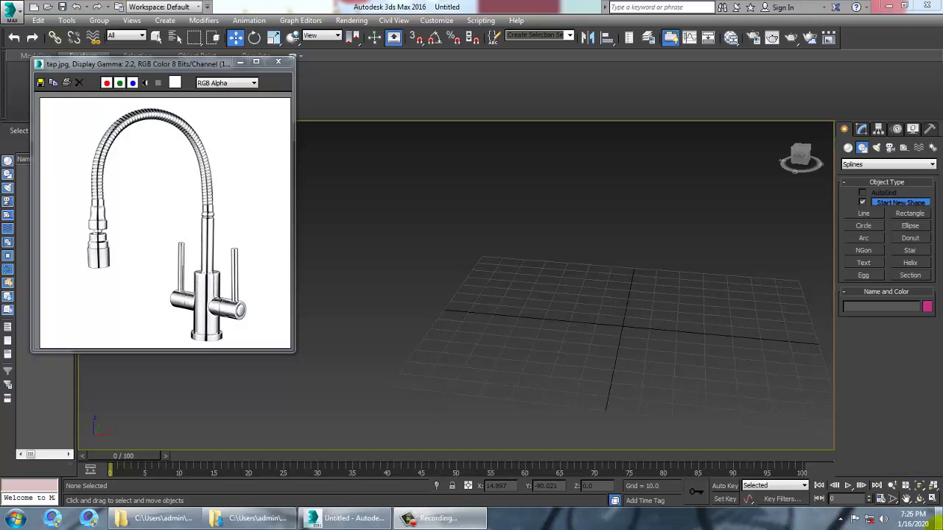
alt+middle_drag(570, 336, 522, 318)
click(429, 520)
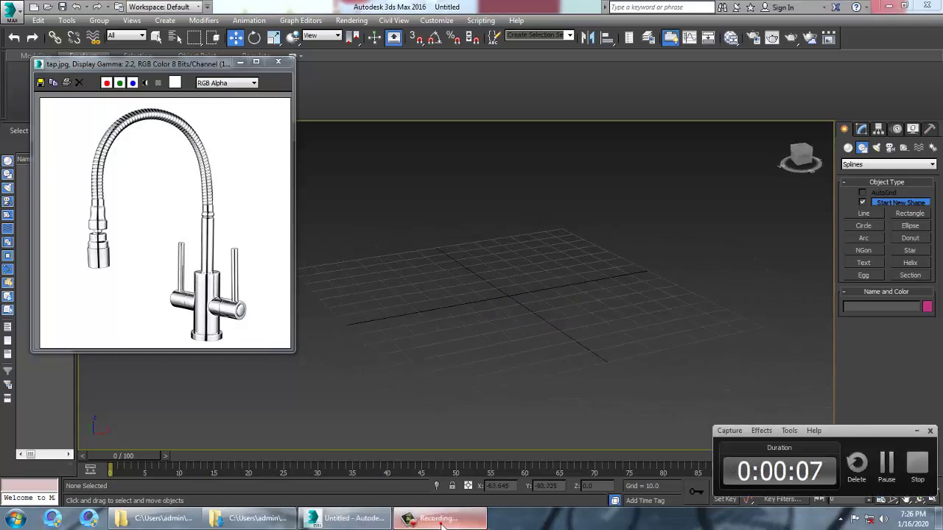
click(914, 432)
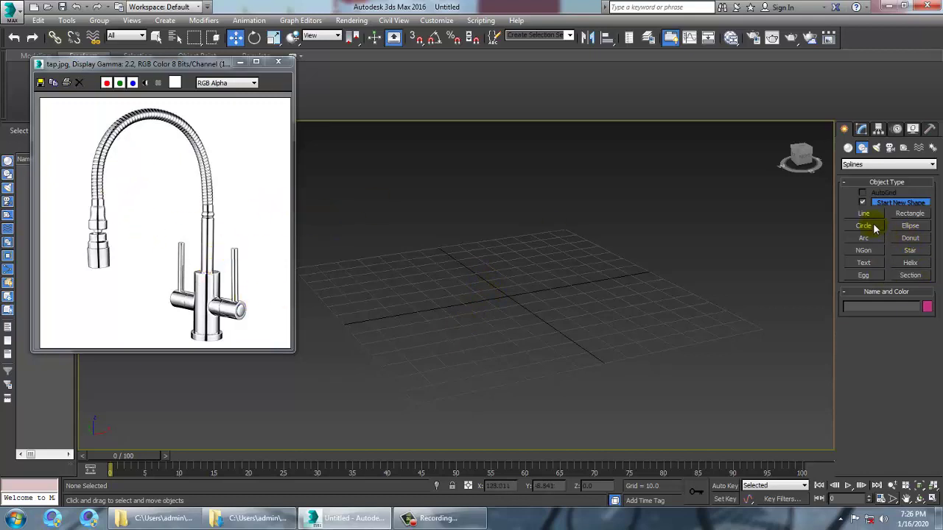
Draw a circle spline with a radius of about 11.2 on the ground grid, near the grid's front-left area.
click(848, 147)
click(863, 148)
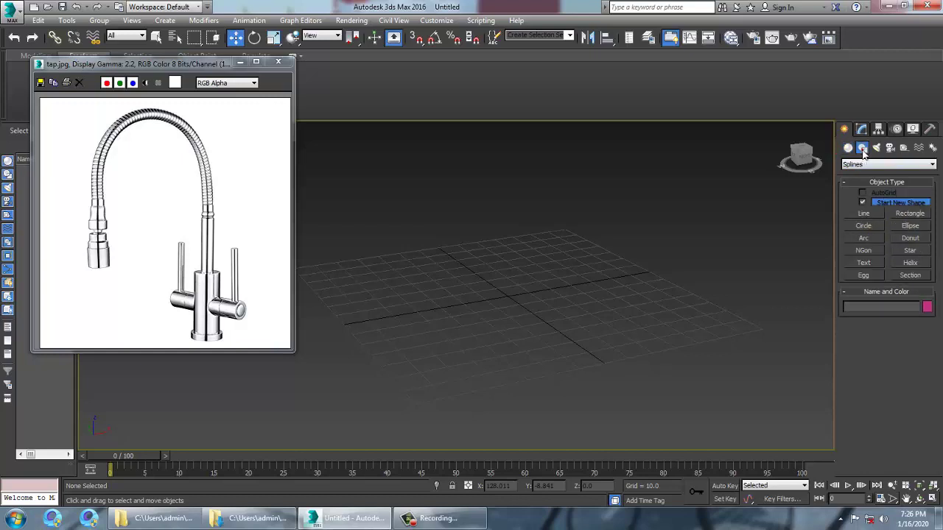
click(871, 226)
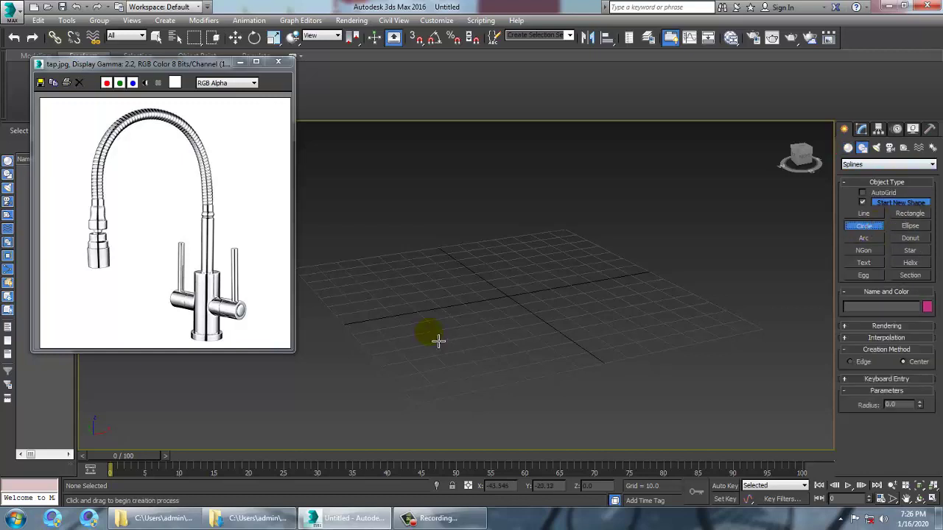
drag(430, 333, 449, 353)
key(w)
alt+middle_drag(450, 351, 486, 348)
key(r)
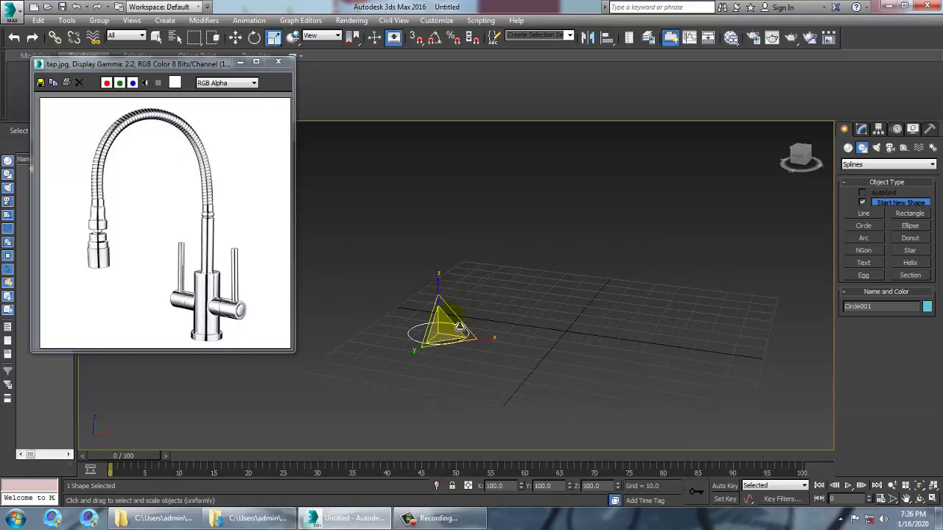
key(w)
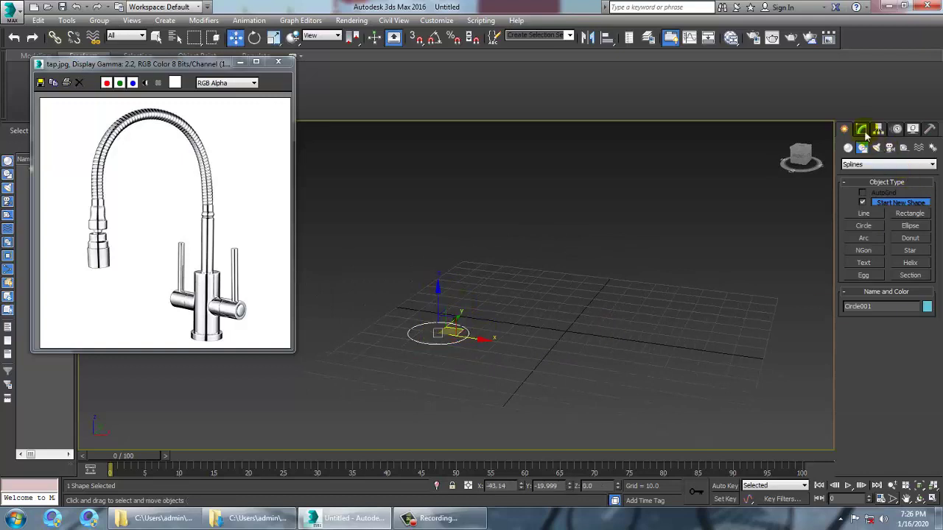
Apply an Extrude modifier to the circle with an amount of about 45.5 to form an upright cylinder.
click(865, 132)
click(932, 163)
text(ex)
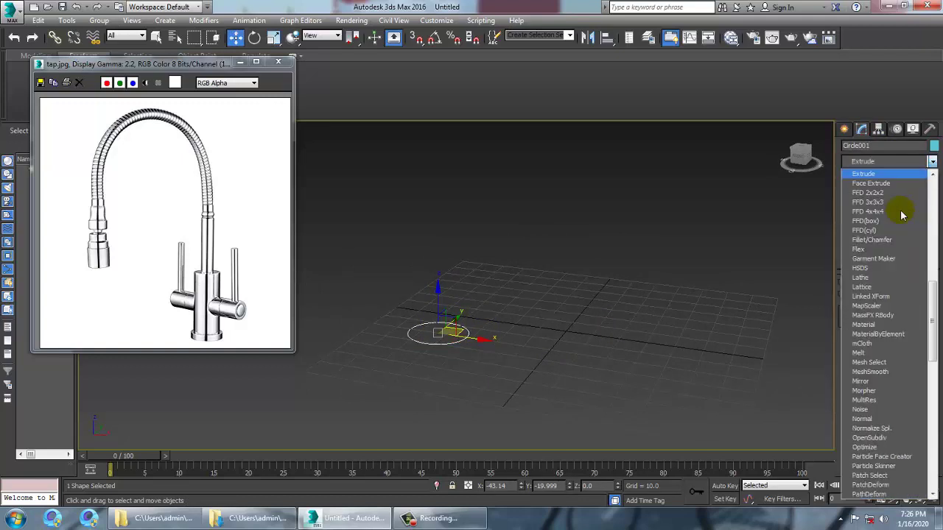
click(877, 175)
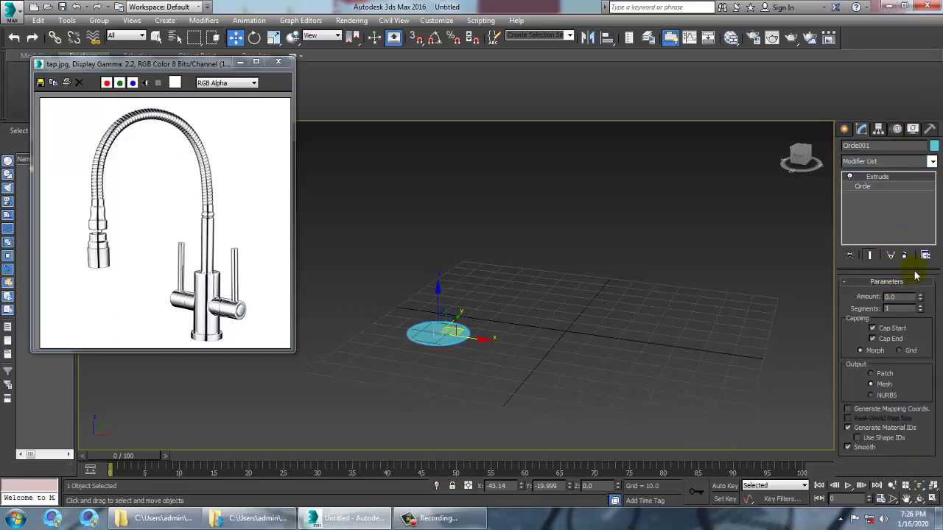
drag(922, 297, 930, 251)
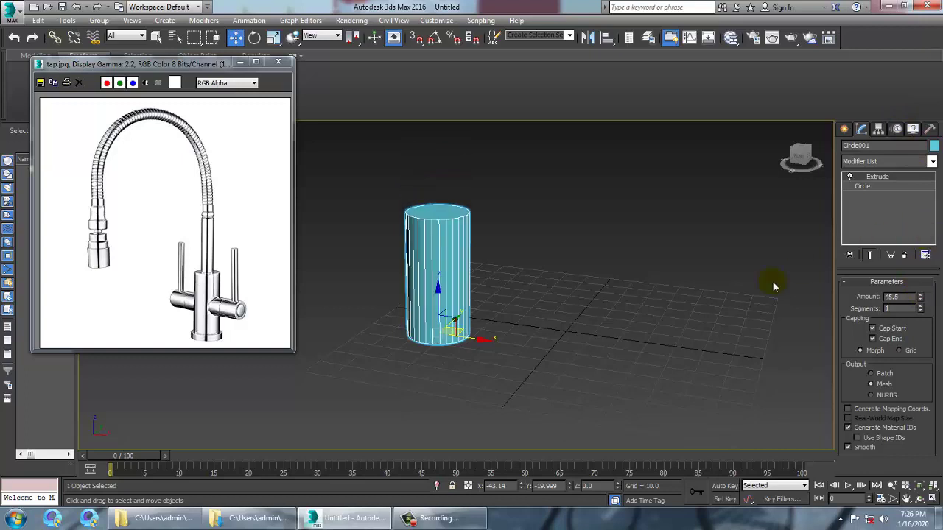
Set the base circle's interpolation steps to 2 beneath the Extrude modifier.
click(871, 185)
click(861, 281)
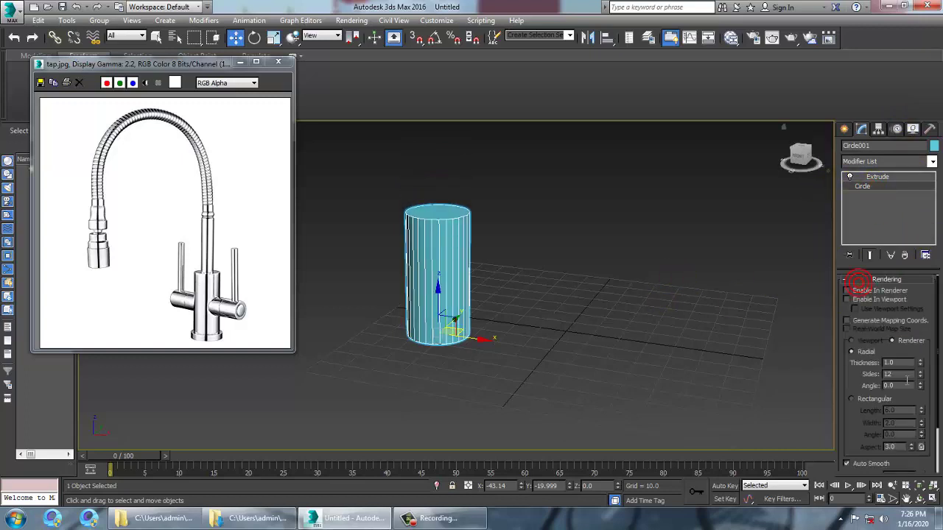
drag(863, 434, 875, 295)
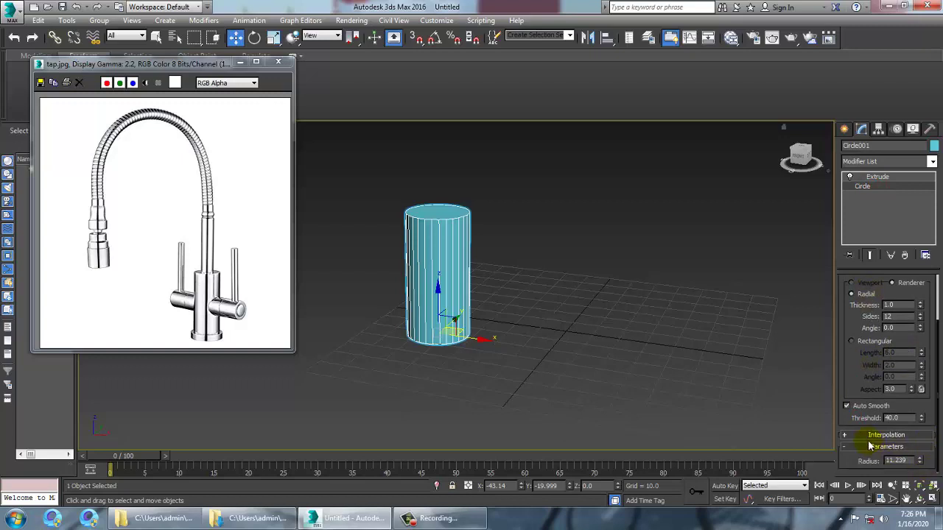
click(870, 436)
drag(916, 444, 925, 456)
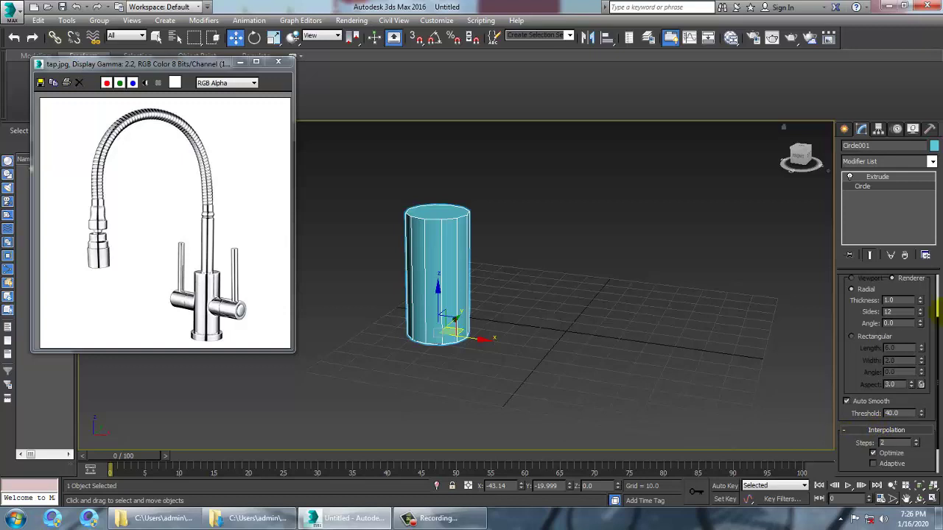
Increase the upright cylinder's extrusion amount to 51.5.
click(889, 178)
click(921, 297)
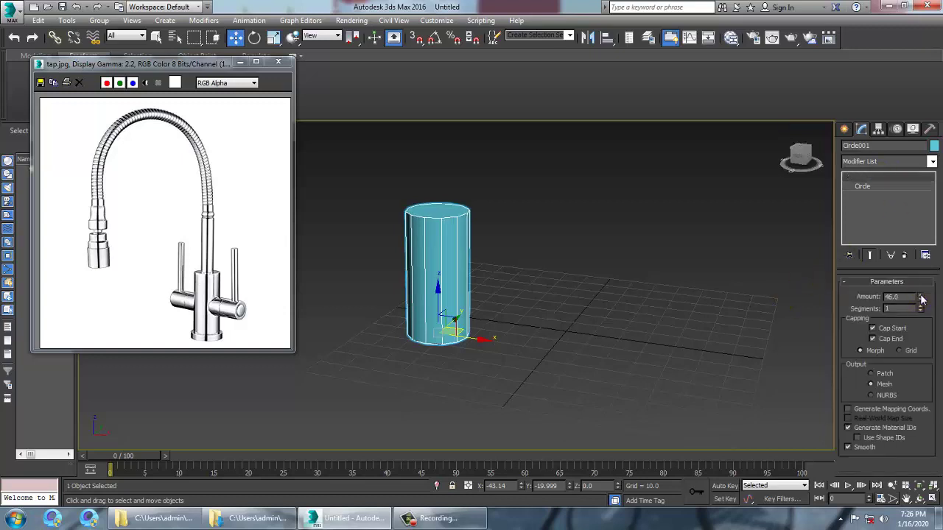
click(921, 297)
Maximize the Front view and enable angle snap with a 90-degree increment.
alt+middle_drag(564, 262, 499, 263)
key(alt+w)
middle_drag(667, 213, 732, 200)
key(alt+w)
scroll(588, 237, up, 2)
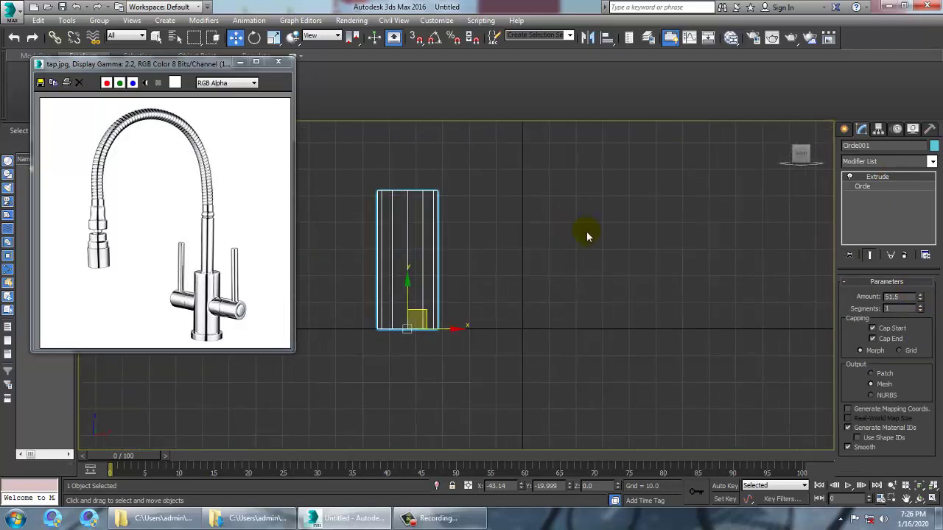
right_click(434, 41)
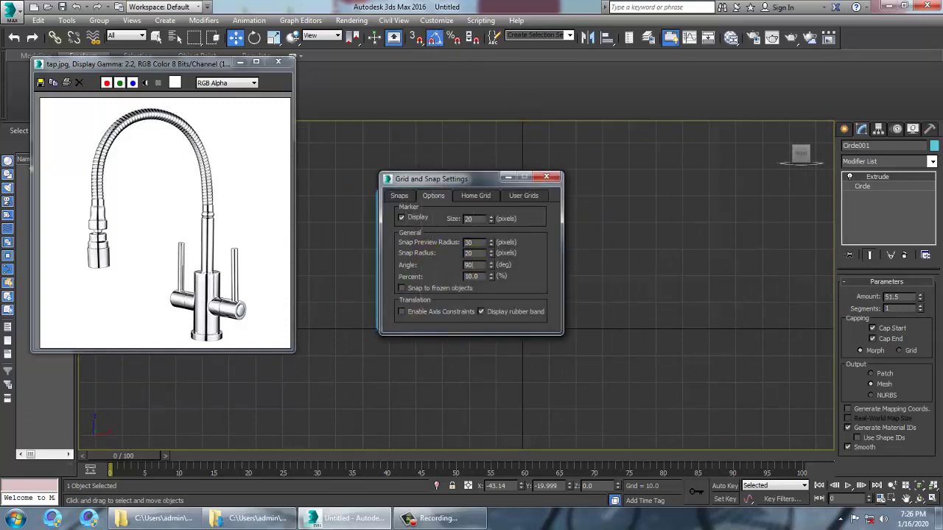
click(549, 180)
Clone the cylinder as a copy rotated 90 degrees and place it horizontally beside the upright one at about X -17.5, Z 19.9.
key(e)
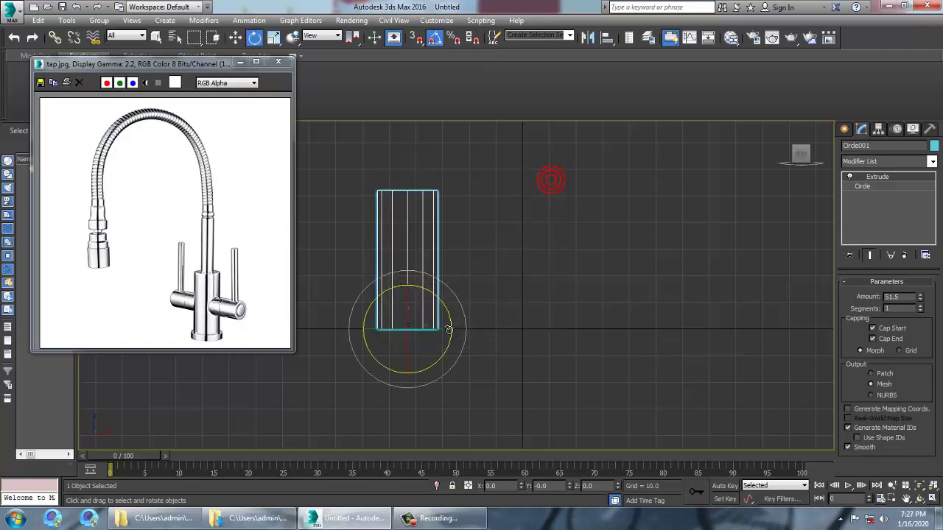
shift+drag(453, 315, 446, 308)
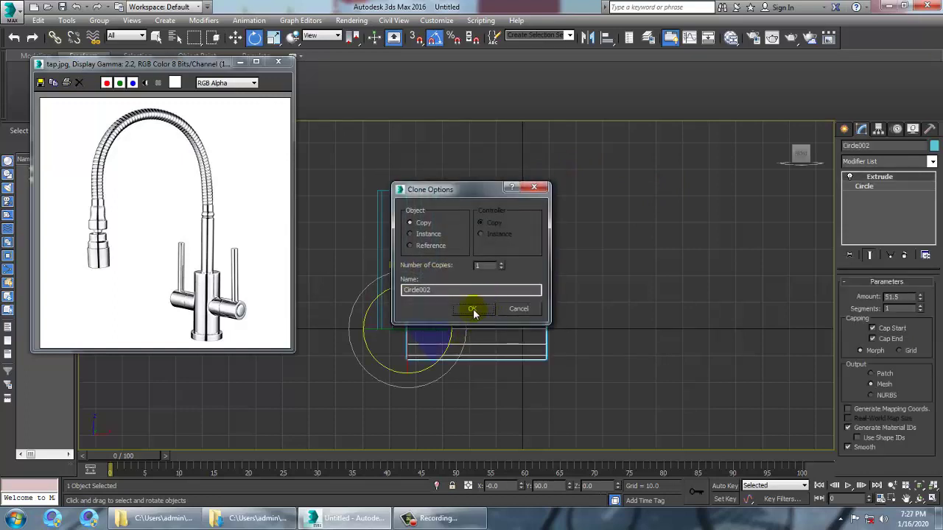
click(467, 309)
key(w)
drag(468, 340, 579, 340)
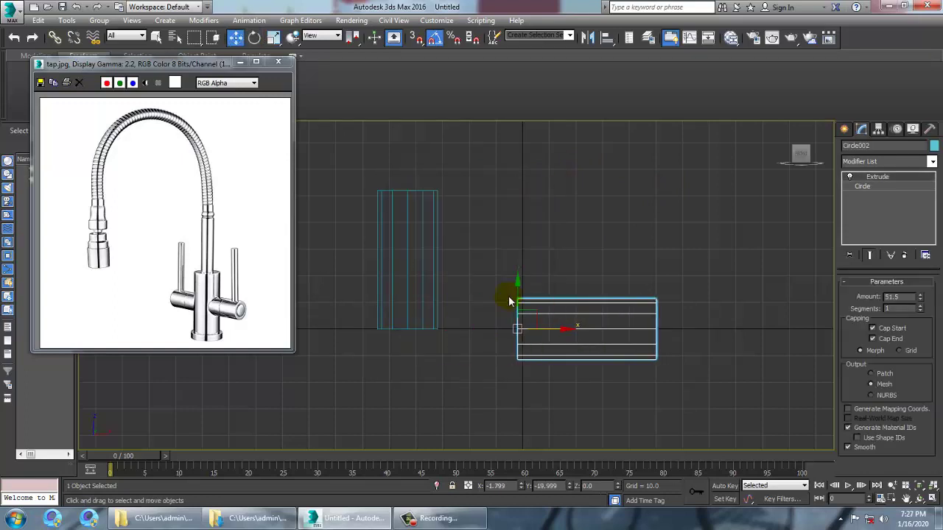
drag(529, 292, 531, 249)
drag(570, 288, 529, 275)
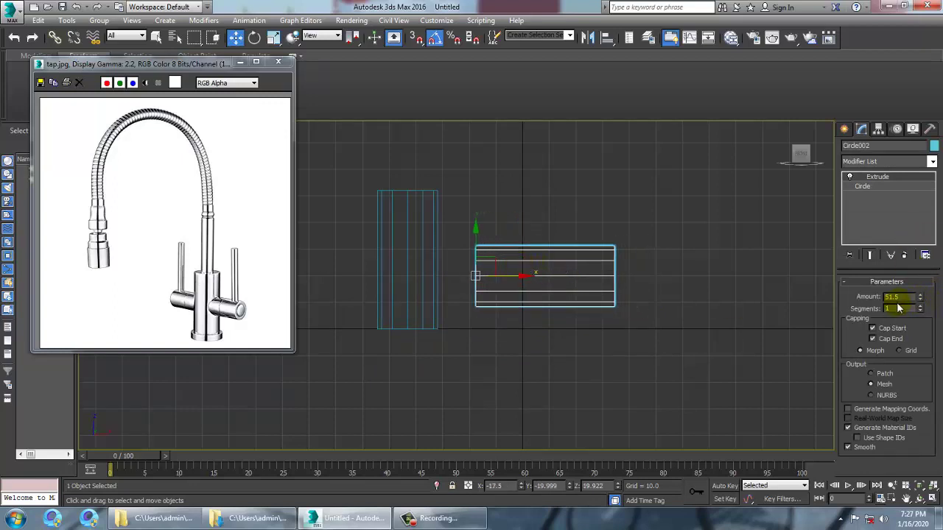
Copy the horizontal cylinder toward the upright one and remove the copy's Extrude modifier, leaving only its circle.
mouse_move(531, 285)
shift+mouse_down()
mouse_move(548, 284)
mouse_move(526, 278)
shift+mouse_up()
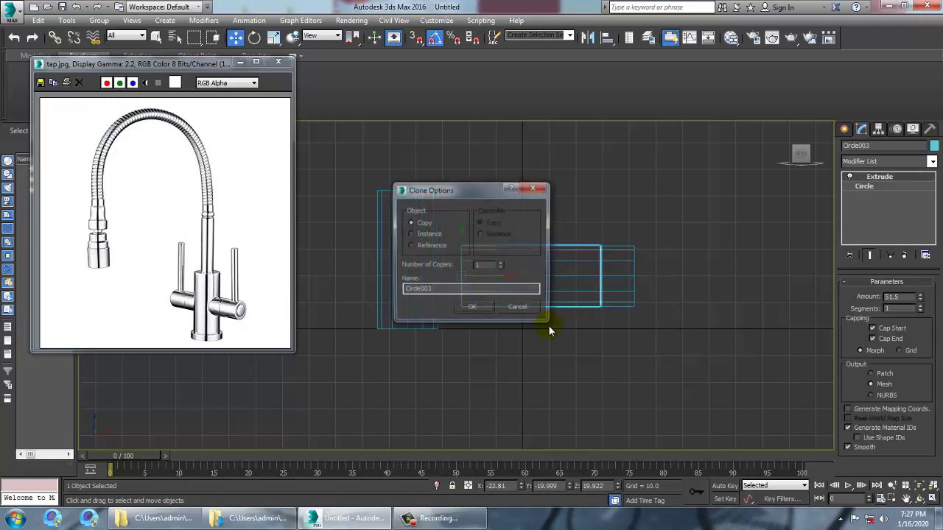
click(472, 306)
click(906, 256)
In the Perspective view, move the copied circle along X until it sits close against the upright cylinder.
key(alt+w)
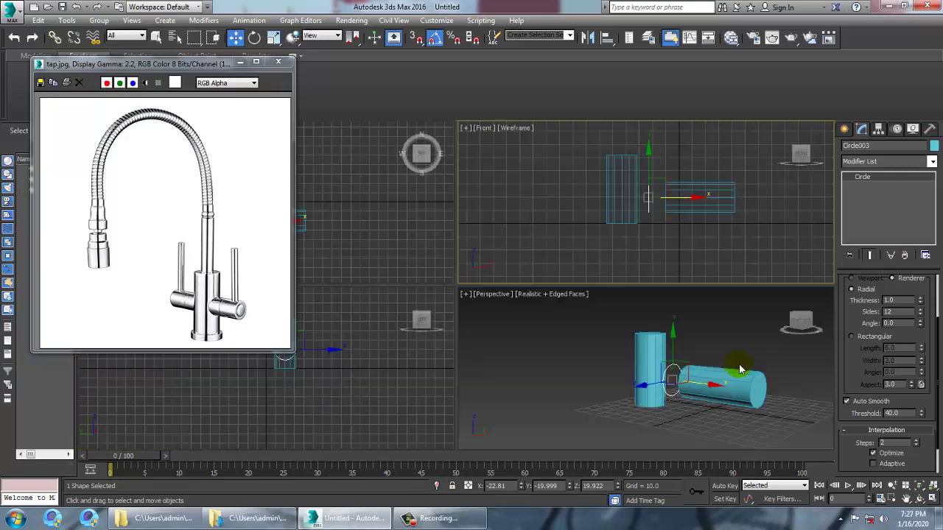
middle_click(736, 368)
key(alt+w)
alt+middle_drag(593, 313, 574, 331)
middle_drag(504, 295, 564, 306)
scroll(565, 305, up, 3)
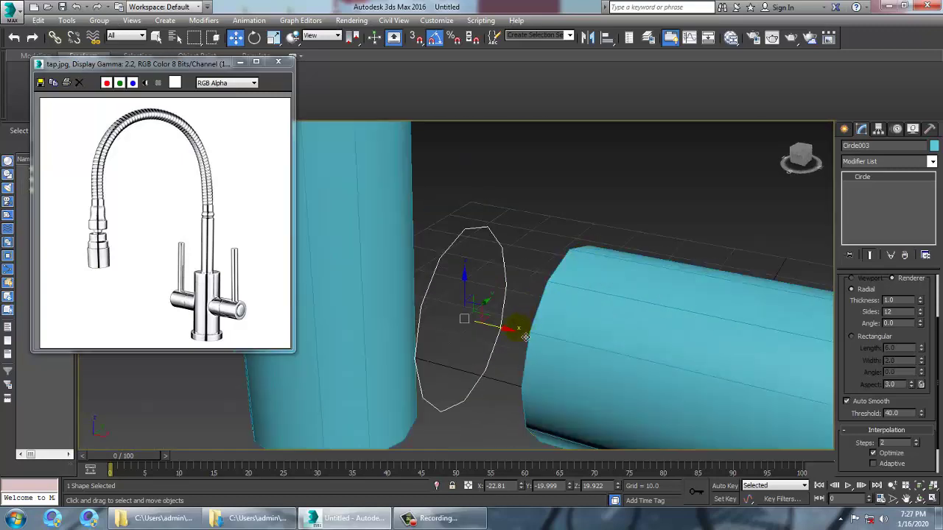
drag(506, 334, 454, 322)
Use the ShapeMerge compound object on the upright cylinder, picking the adjacent circle to imprint its outline on the surface.
alt+middle_drag(537, 291, 652, 268)
click(651, 268)
click(455, 230)
alt+middle_drag(455, 230, 607, 241)
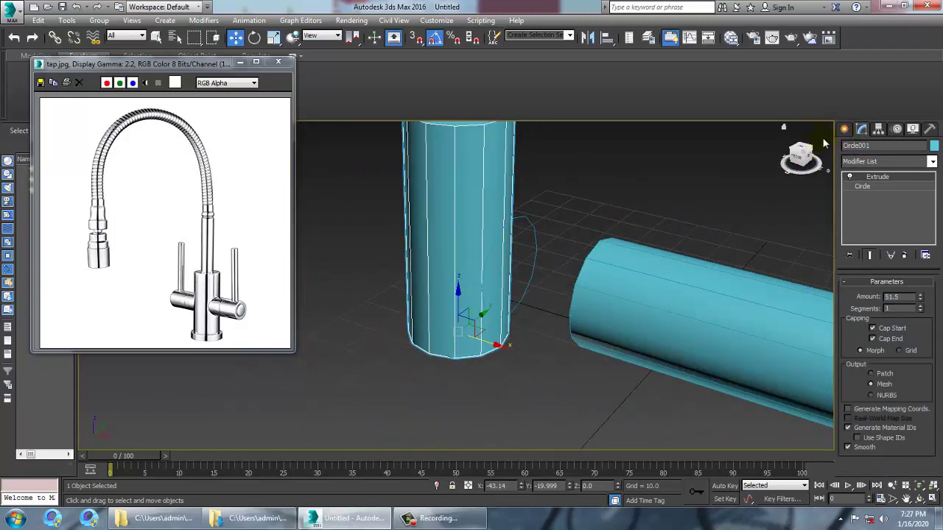
click(845, 130)
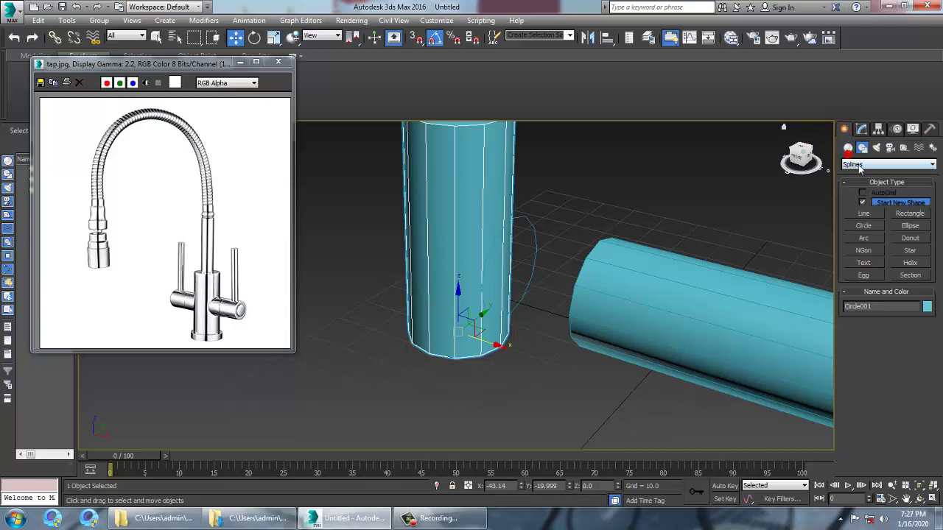
click(849, 147)
click(888, 164)
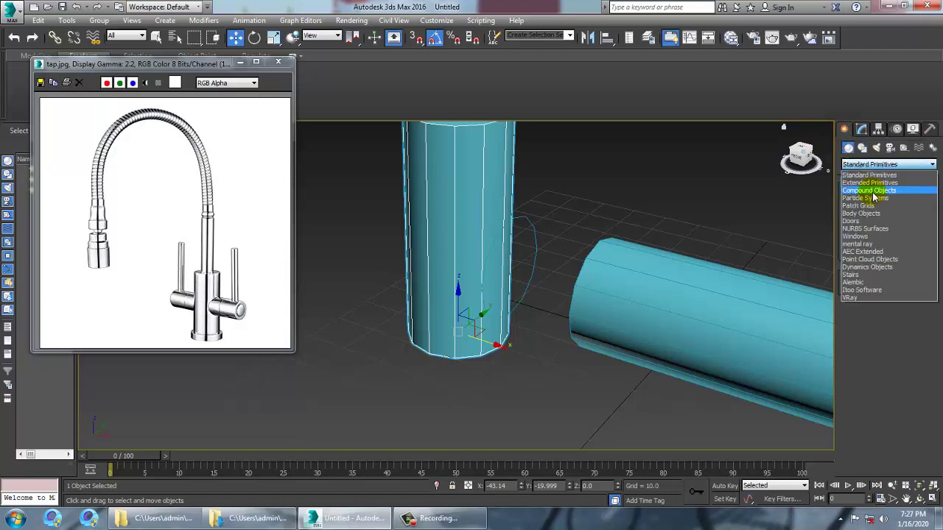
click(874, 193)
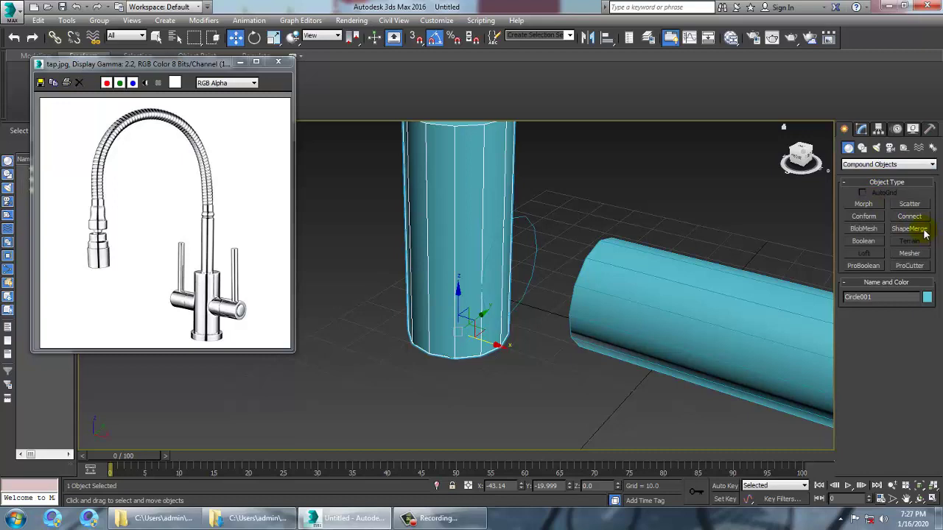
click(923, 230)
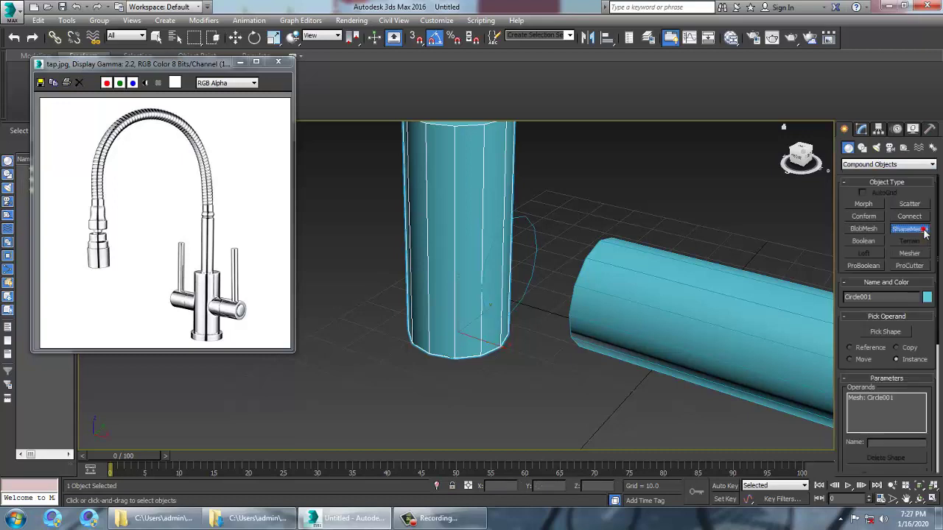
click(884, 332)
click(537, 228)
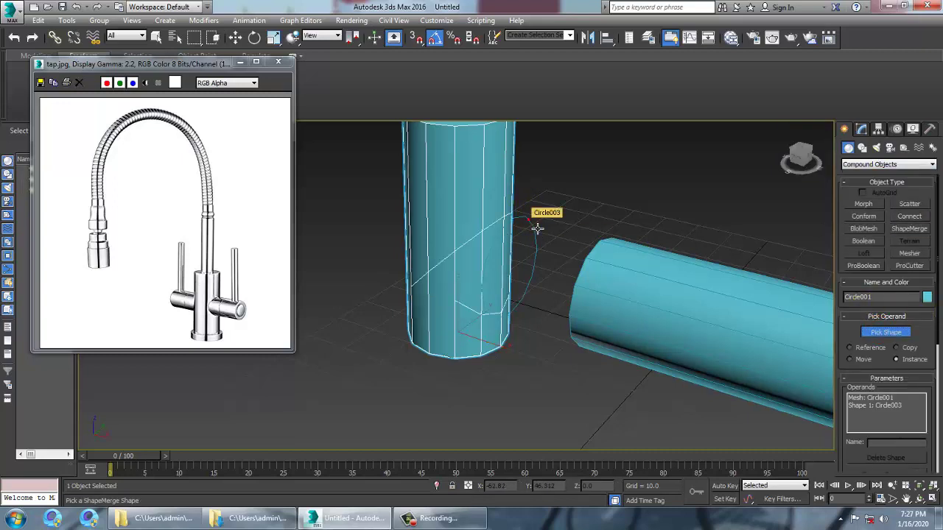
alt+middle_drag(593, 254, 556, 252)
key(w)
Convert the merged upright cylinder to an Editable Poly.
middle_drag(477, 245, 492, 232)
right_click(482, 185)
mouse_move(509, 293)
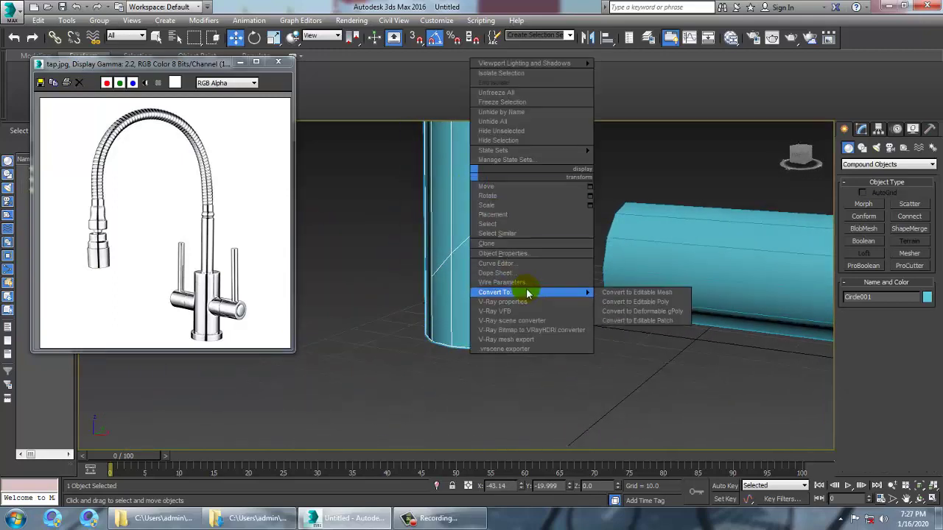
click(661, 305)
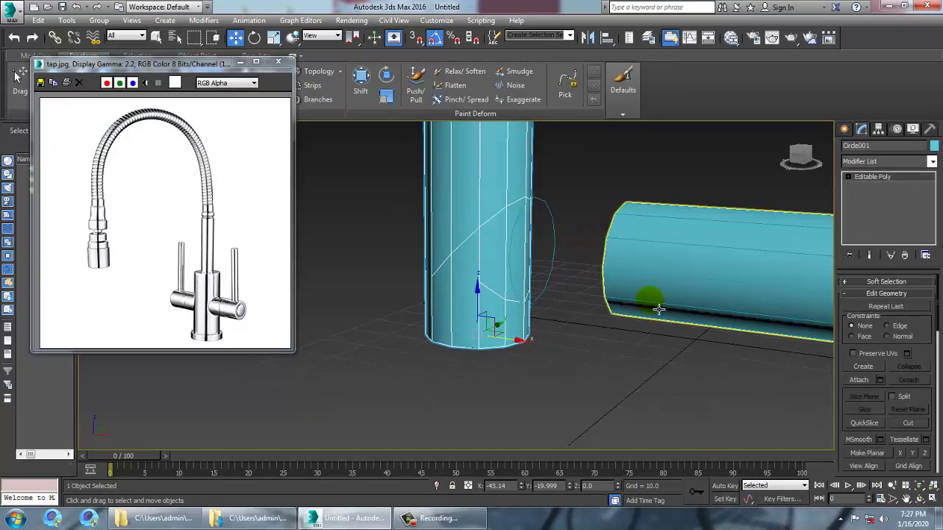
Cut the missing edges on both sides of the upright cylinder to close the imprinted circle outline.
right_click(472, 193)
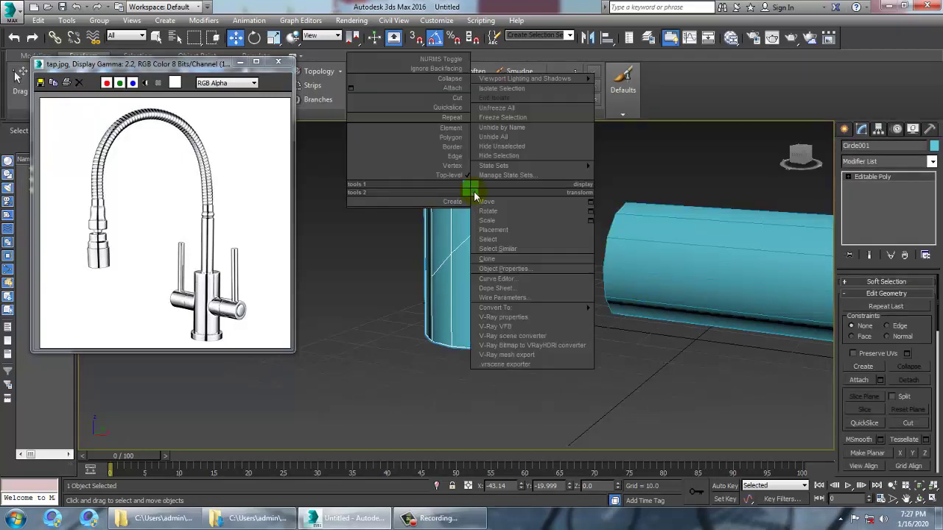
click(457, 98)
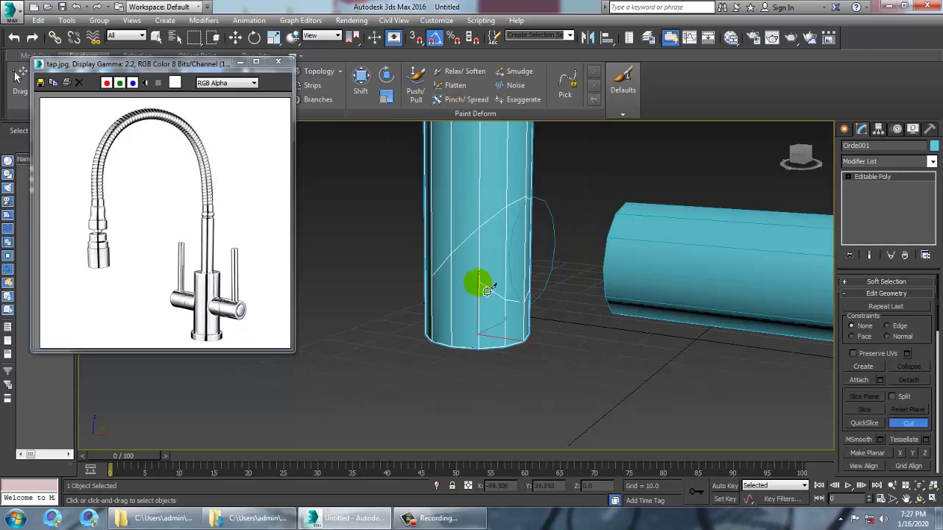
click(450, 256)
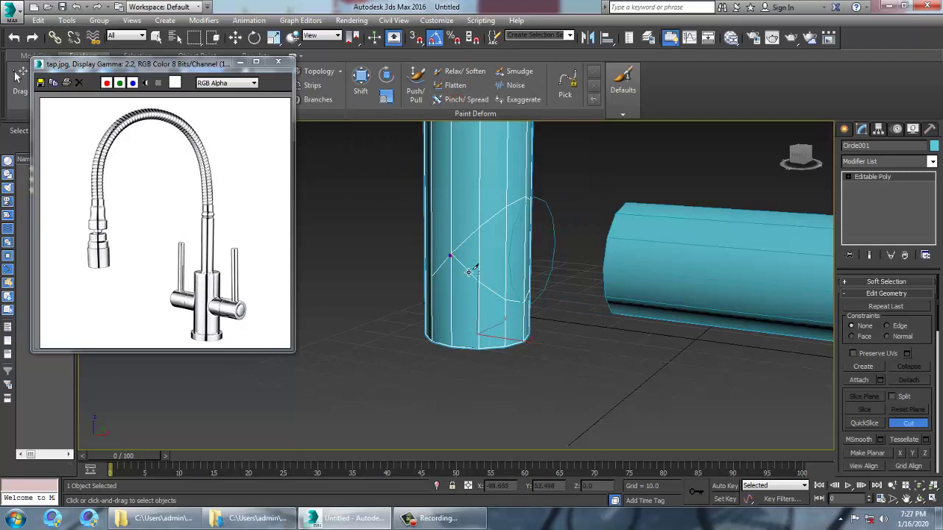
alt+middle_drag(577, 299, 324, 285)
scroll(456, 288, up, 3)
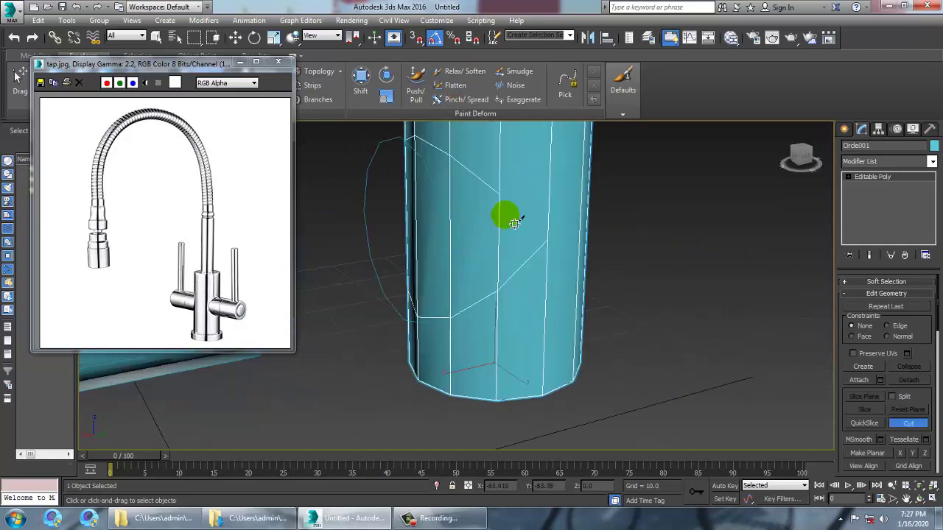
click(548, 240)
right_click(556, 248)
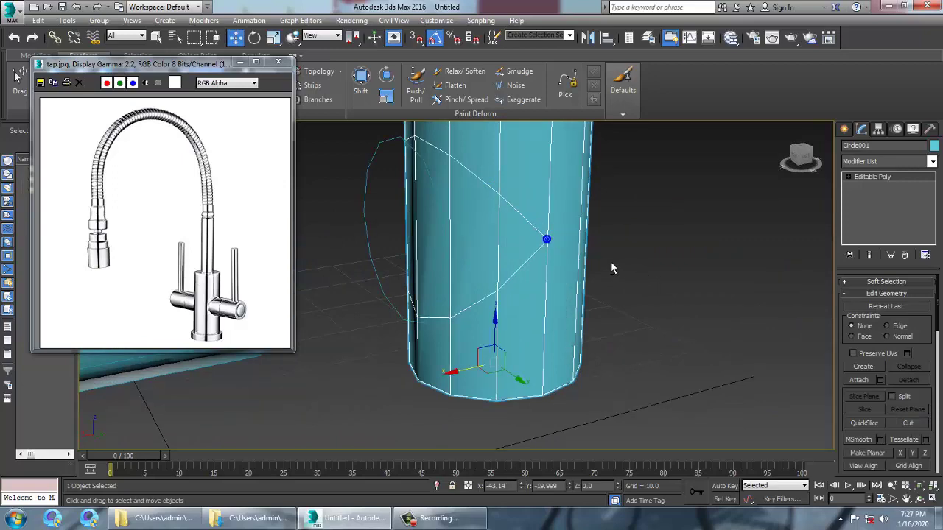
Try to cut an edge around the back of the upright cylinder, starting from the imprinted outline's side corner.
alt+middle_drag(613, 268, 509, 261)
right_click(485, 240)
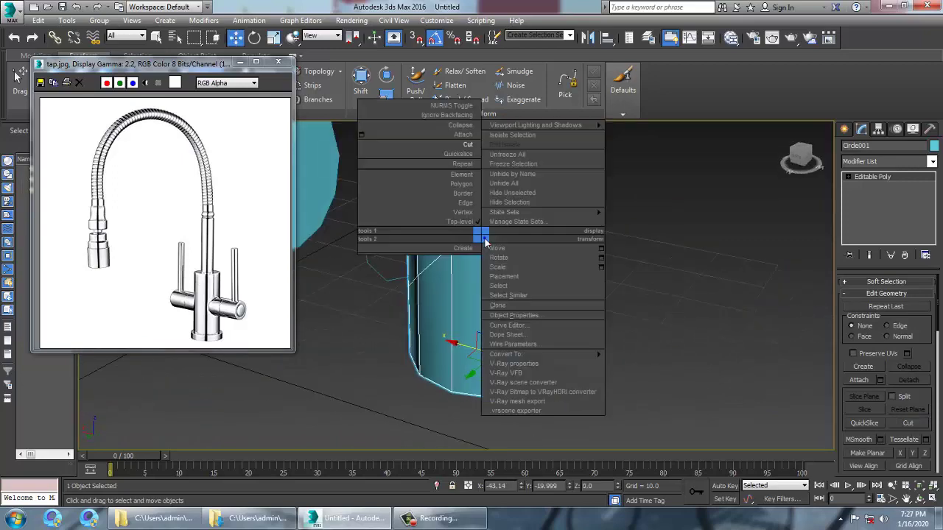
click(468, 147)
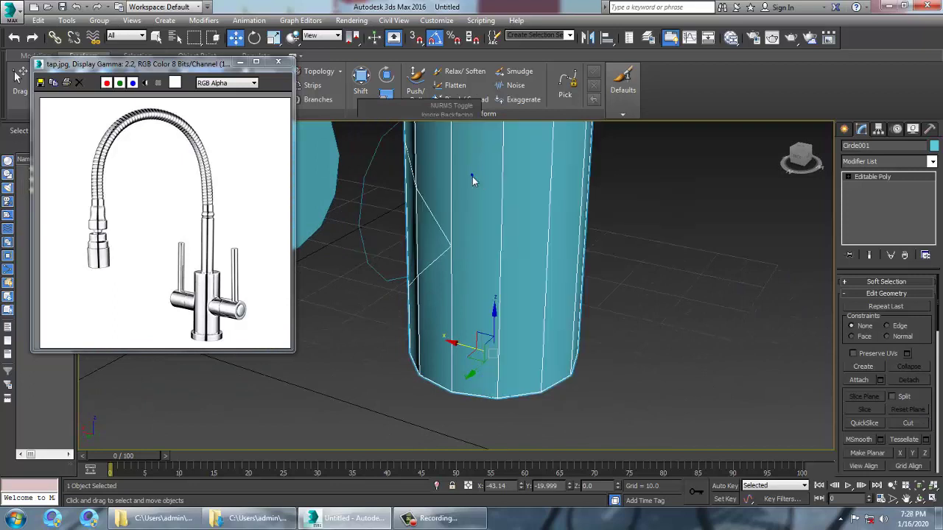
right_click(474, 182)
click(448, 90)
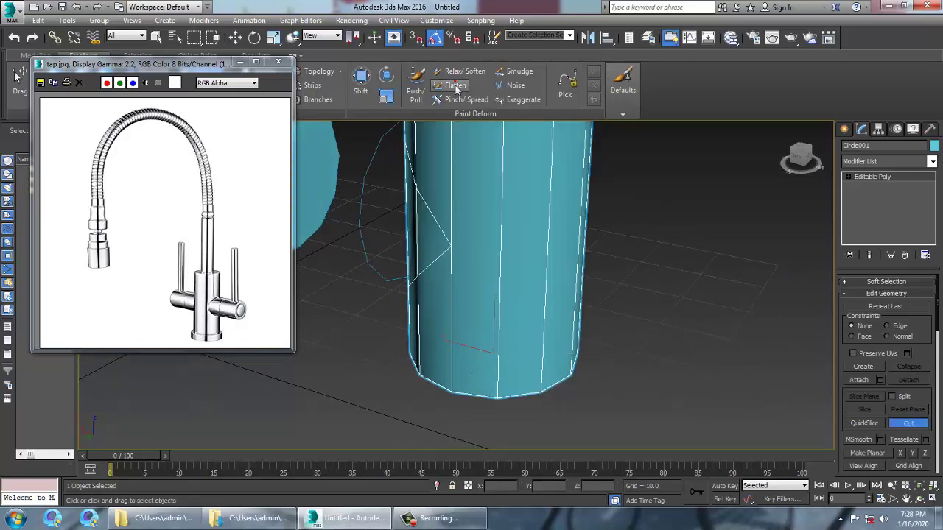
click(451, 246)
alt+middle_drag(613, 243, 465, 232)
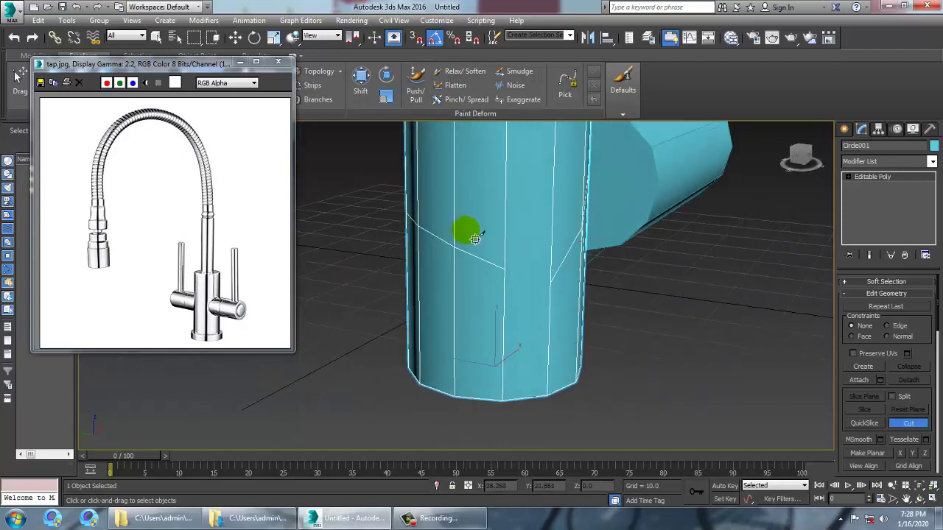
right_click(549, 276)
Remove the extra vertex beside the outline's side corner and move the low neighbouring vertex up level with that corner.
alt+middle_drag(548, 276, 450, 288)
key(1)
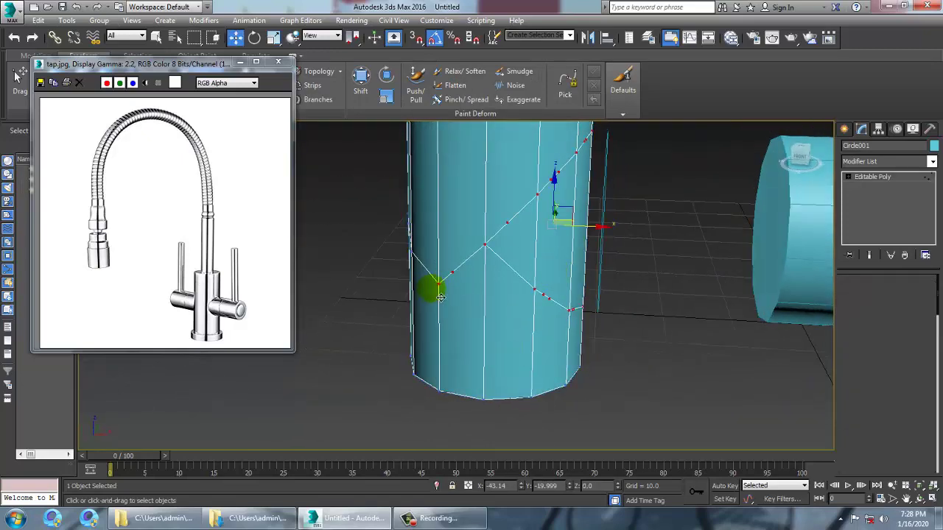
click(451, 274)
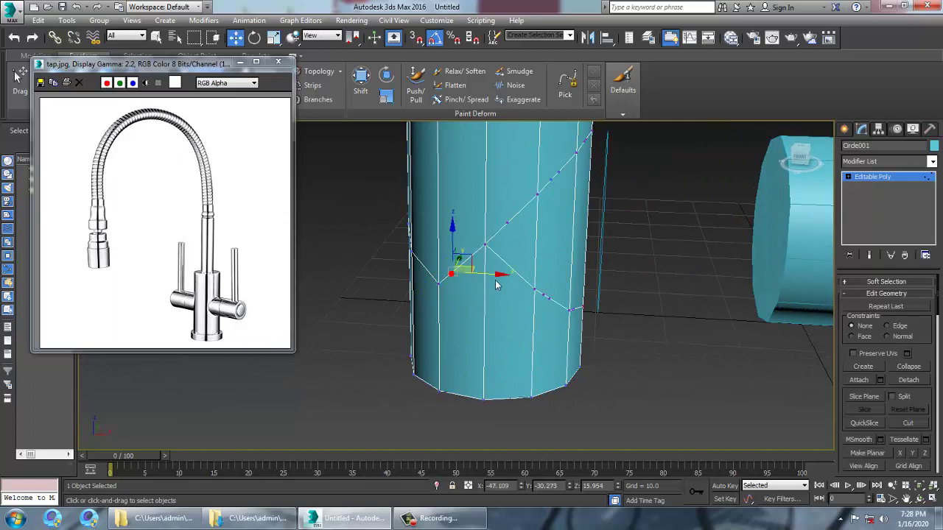
key(BackSpace)
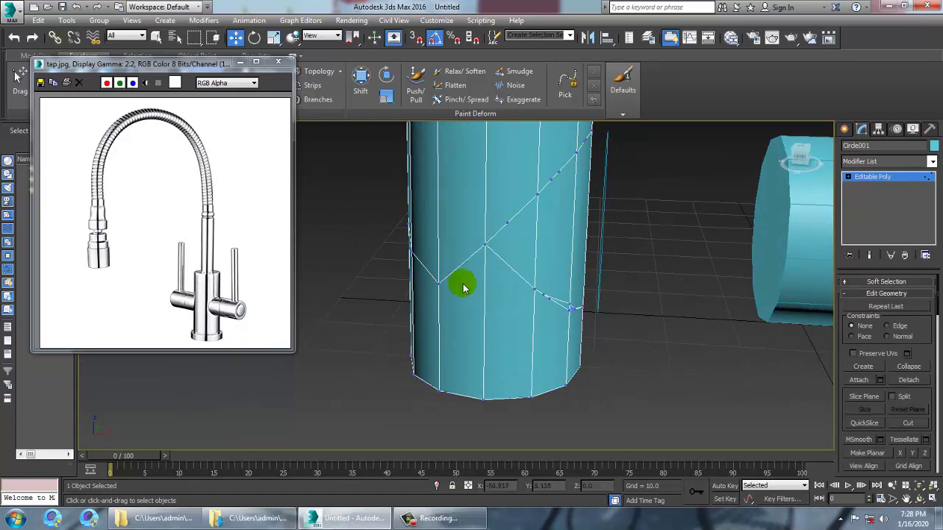
click(438, 284)
drag(438, 249, 438, 207)
At edge level, remove the selected edges that close the side of the imprinted outline.
alt+middle_drag(487, 230, 442, 193)
alt+middle_drag(442, 193, 508, 255)
scroll(494, 270, up, 4)
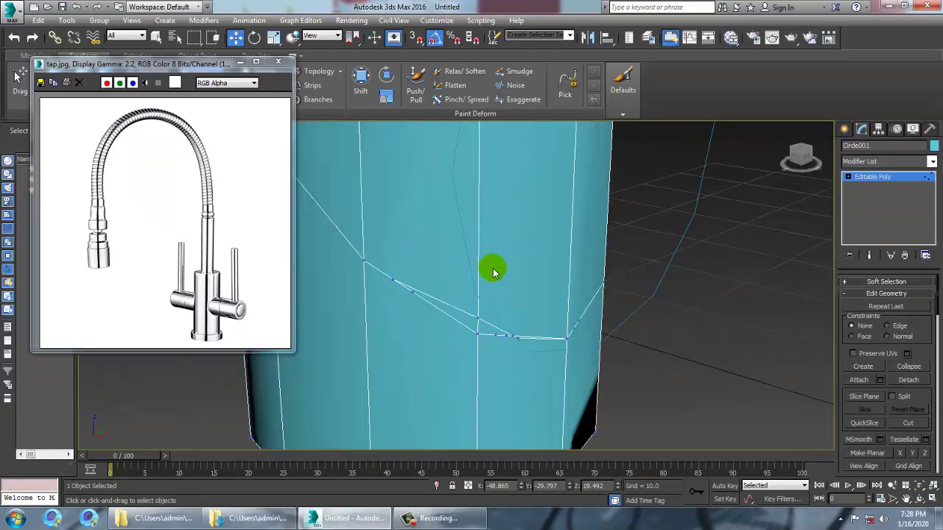
click(848, 177)
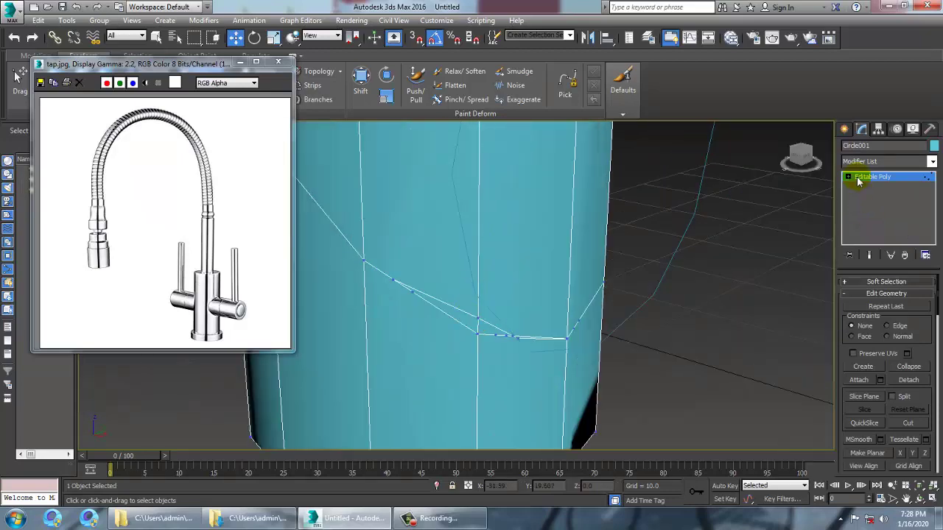
click(870, 197)
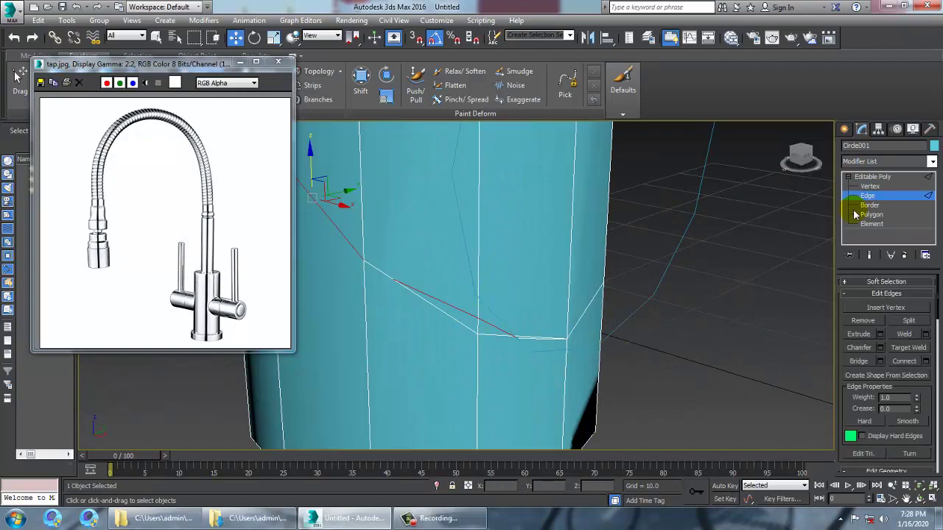
key(BackSpace)
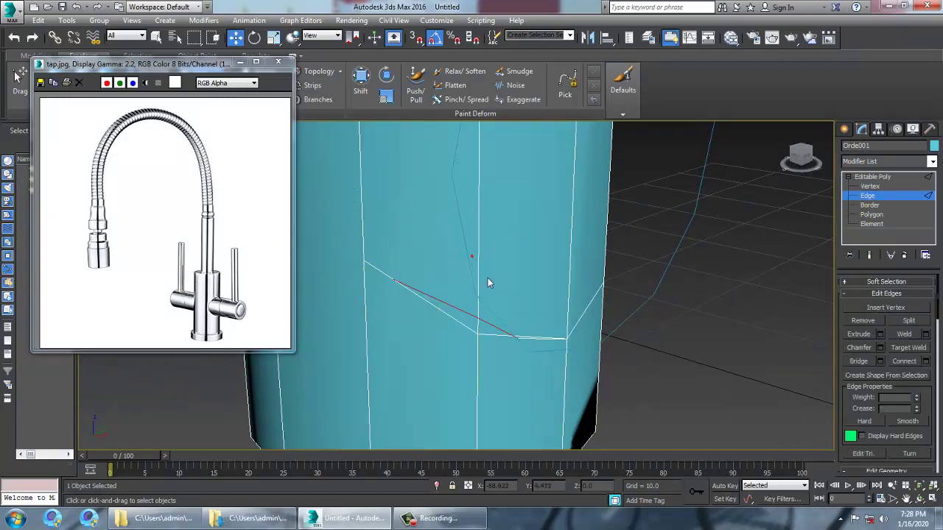
scroll(509, 287, down, 8)
scroll(486, 295, up, 8)
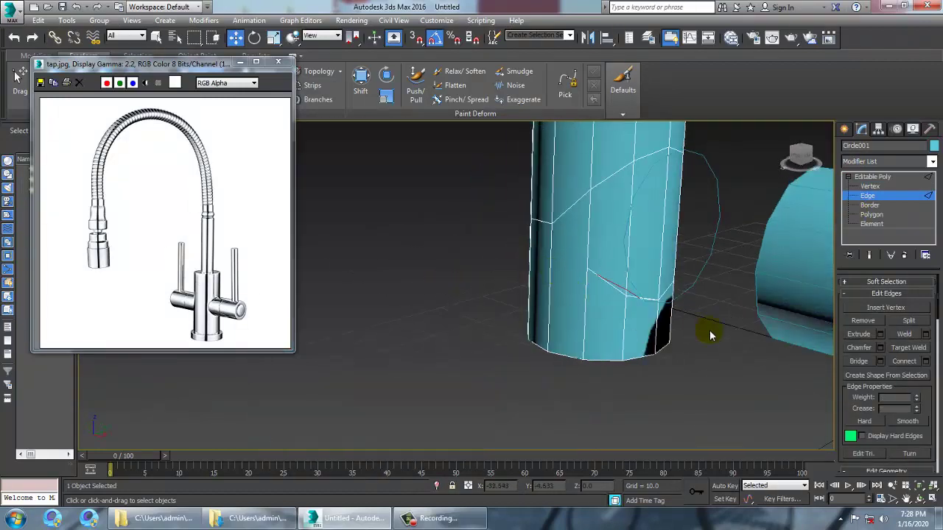
alt+middle_drag(654, 304, 577, 287)
scroll(602, 294, up, 4)
click(663, 341)
click(636, 301)
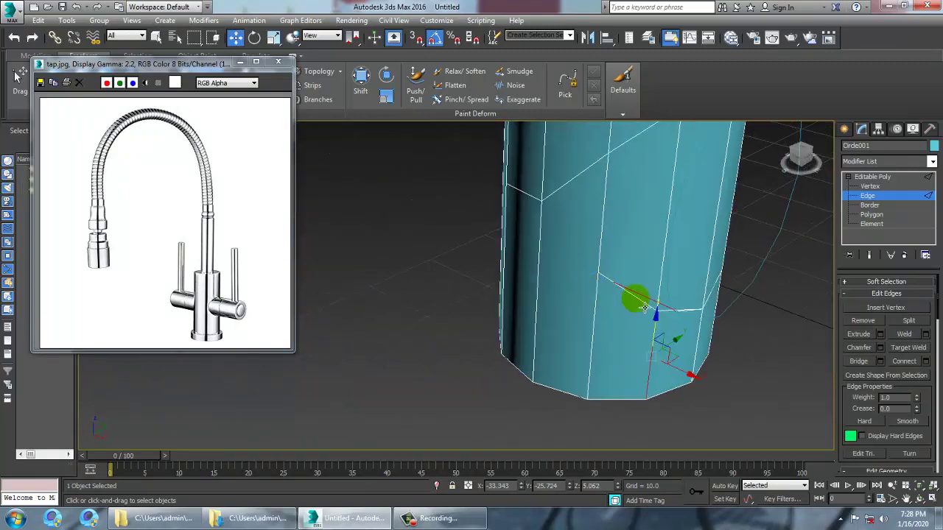
click(650, 308)
alt+middle_drag(750, 302, 665, 268)
scroll(666, 268, up, 5)
click(524, 331)
click(523, 331)
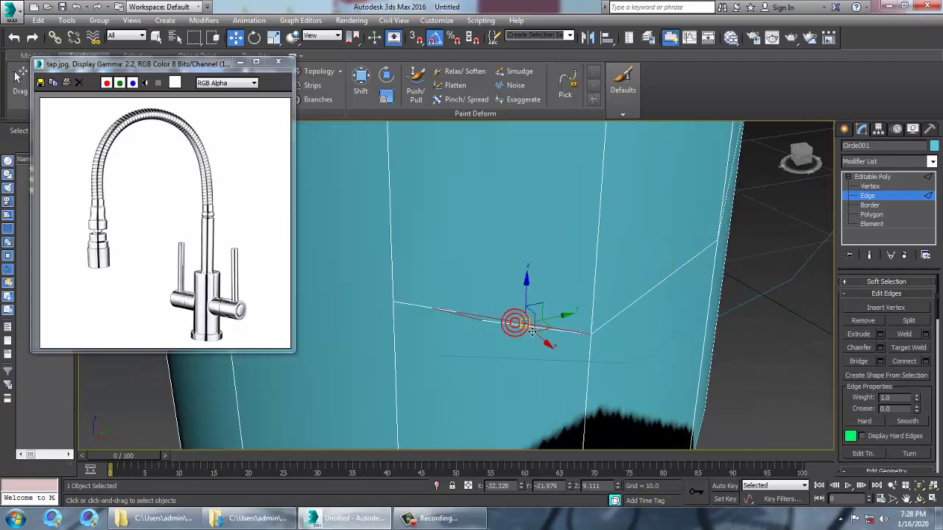
right_click(530, 318)
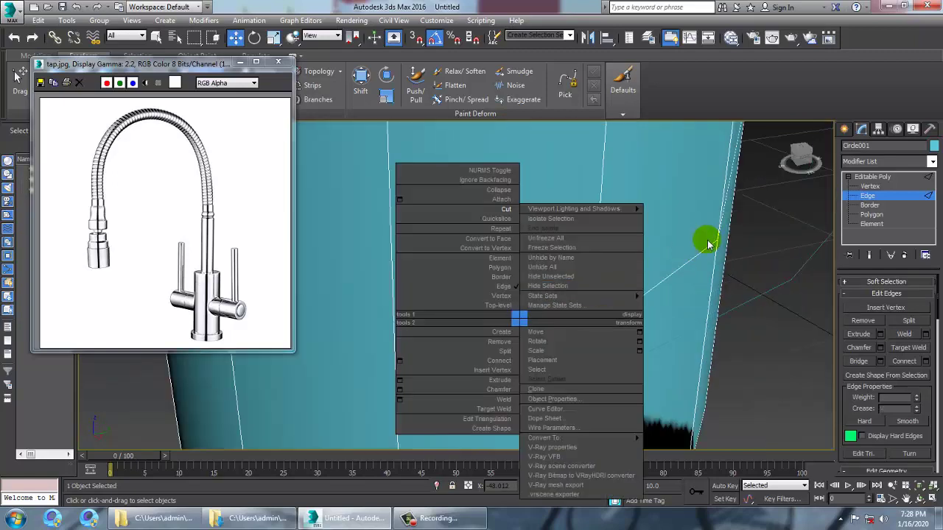
alt+middle_drag(716, 237, 734, 237)
key(ctrl+z)
key(ctrl+z)
key(ctrl+z)
key(ctrl+z)
key(ctrl+z)
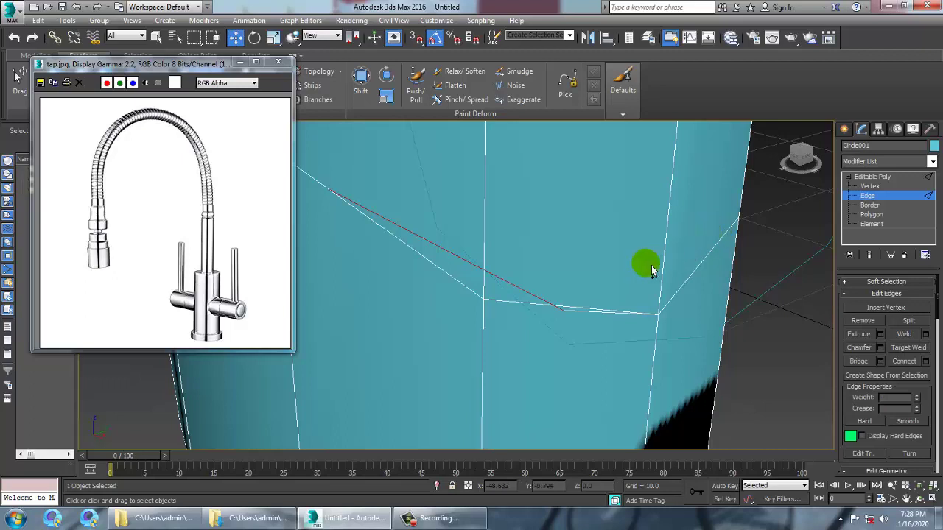
alt+middle_drag(554, 282, 557, 309)
click(588, 286)
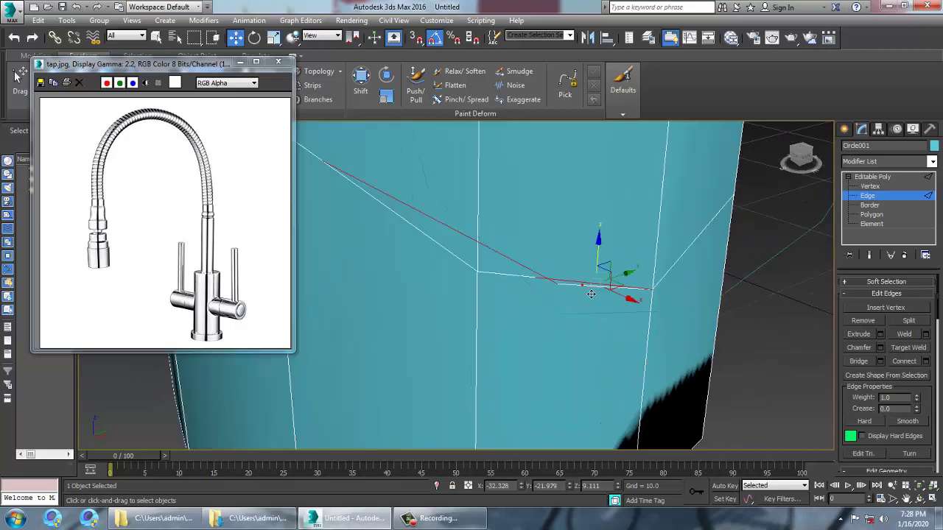
click(577, 289)
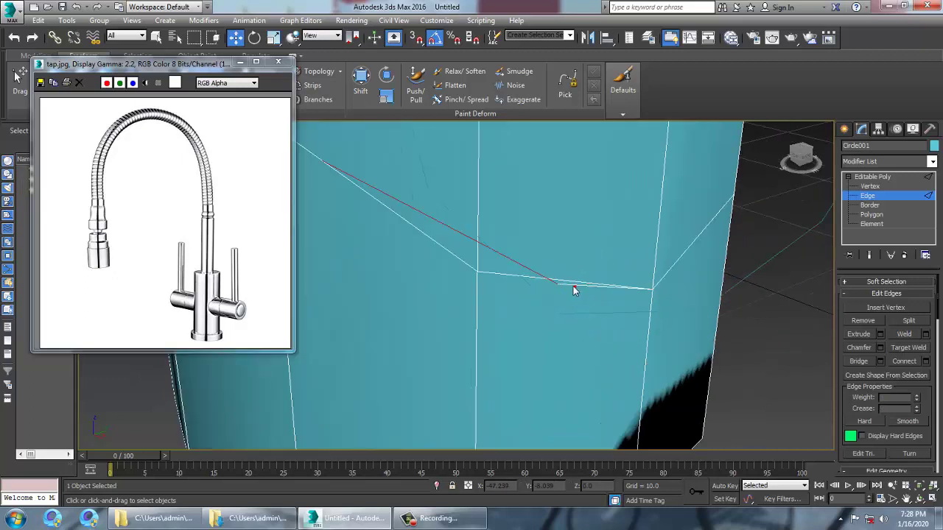
click(514, 261)
scroll(517, 259, down, 10)
scroll(502, 245, up, 3)
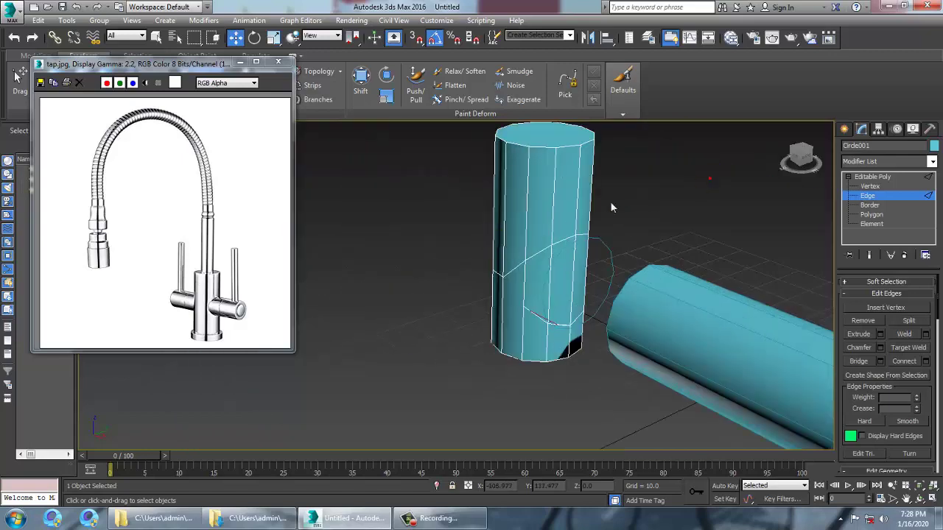
Cut the missing edge from the outline's lower part to its side corner on the upright cylinder.
right_click(576, 186)
click(561, 77)
alt+middle_drag(554, 300, 554, 259)
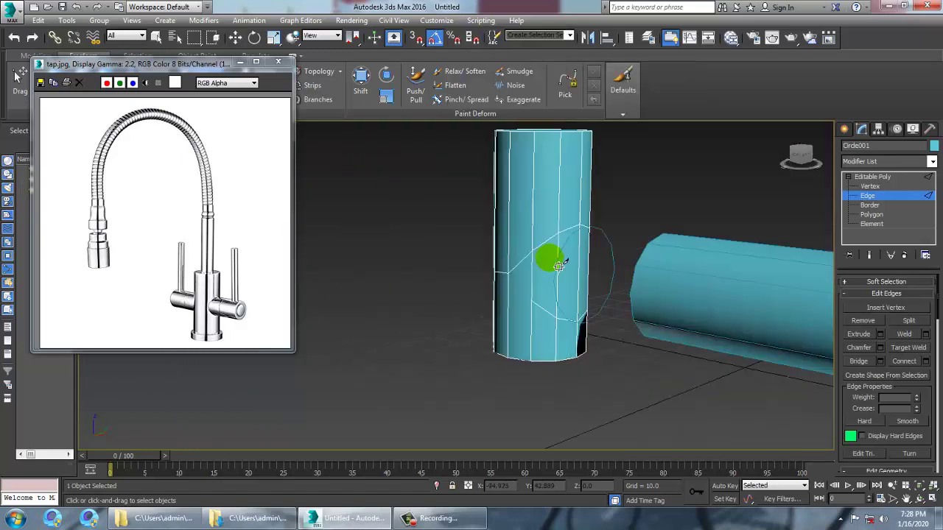
scroll(515, 314, up, 5)
click(511, 343)
click(453, 278)
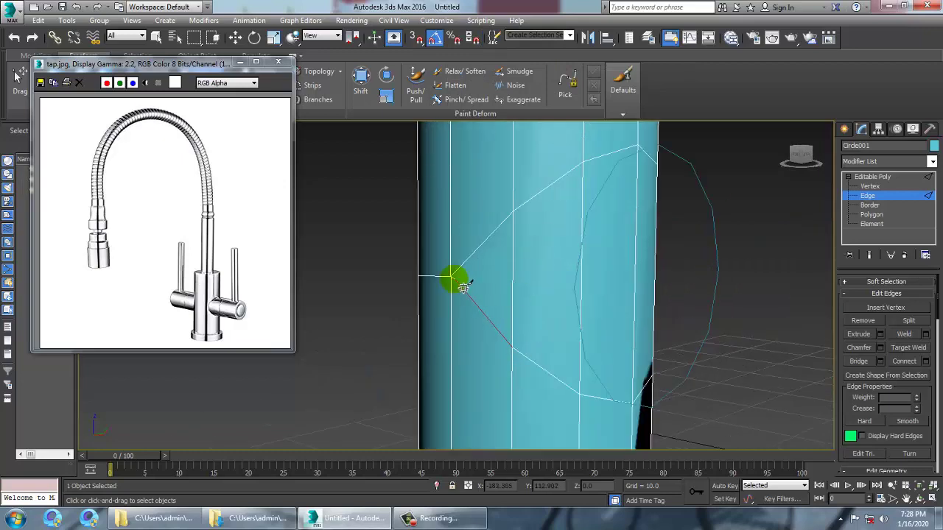
right_click(460, 286)
On the opposite side of the upright cylinder, cut the missing edge from the outline's upper part to its side corner.
middle_drag(637, 334, 681, 344)
alt+middle_drag(681, 344, 635, 251)
right_click(635, 252)
click(622, 133)
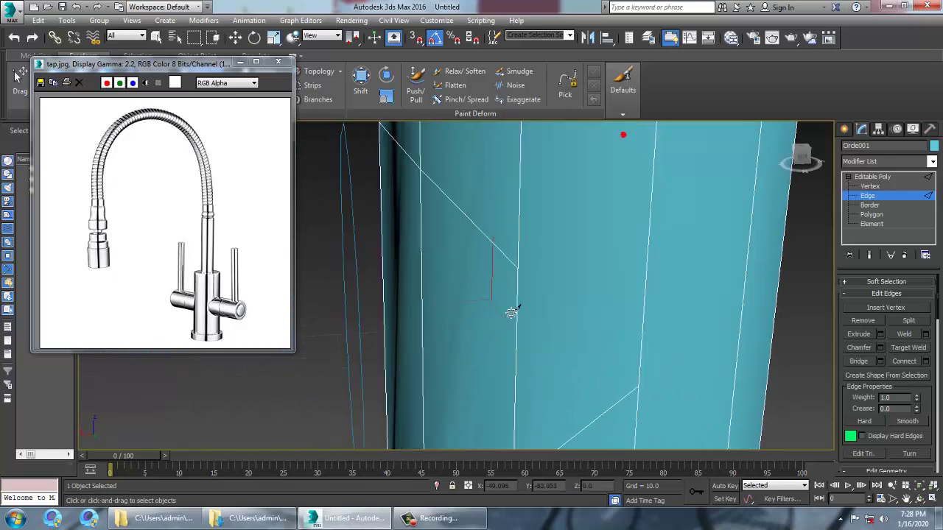
click(637, 385)
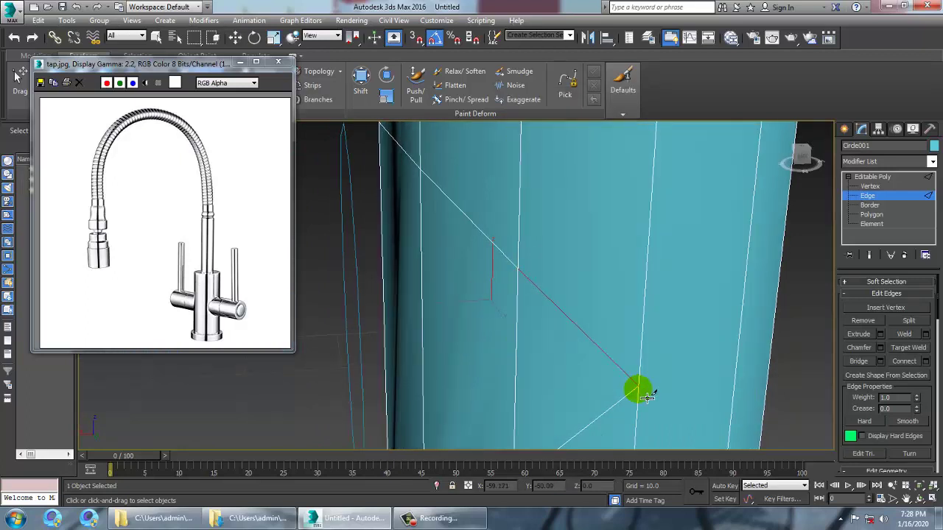
right_click(812, 422)
Cut a roughly level edge around the back of the upright cylinder, linking the outline's two side corners.
scroll(543, 300, down, 4)
alt+middle_drag(543, 301, 855, 405)
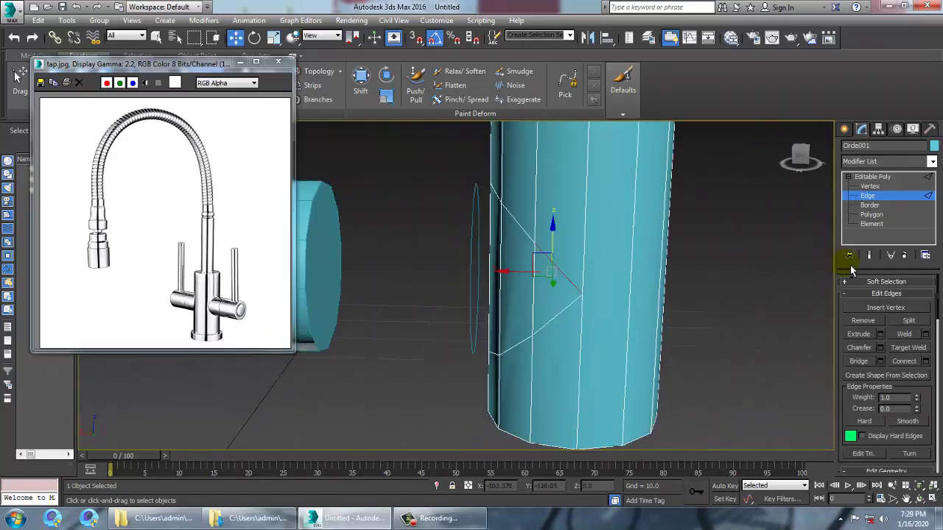
right_click(641, 263)
click(625, 150)
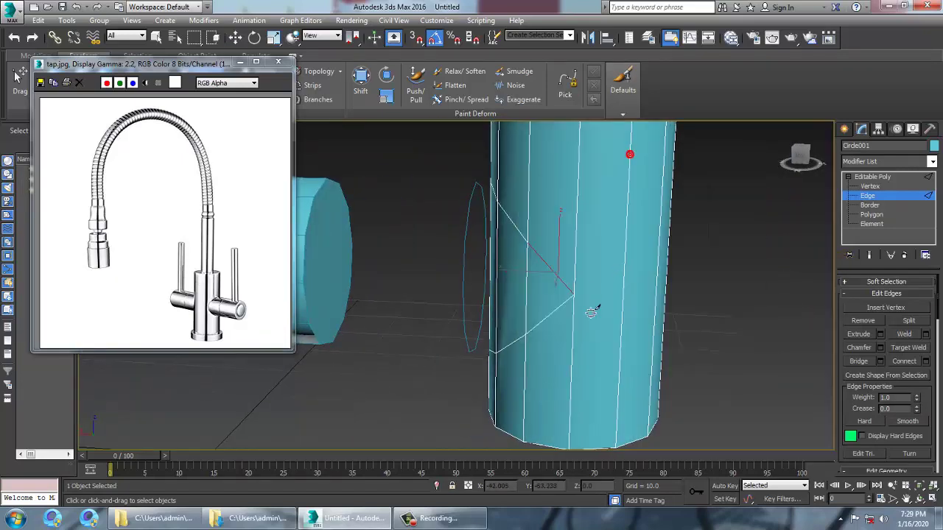
click(573, 295)
click(659, 296)
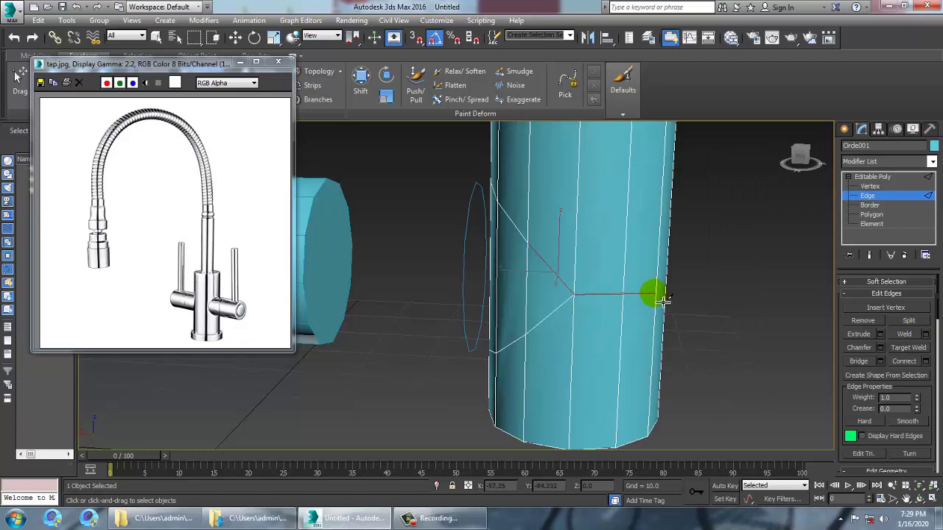
alt+middle_drag(719, 349, 562, 313)
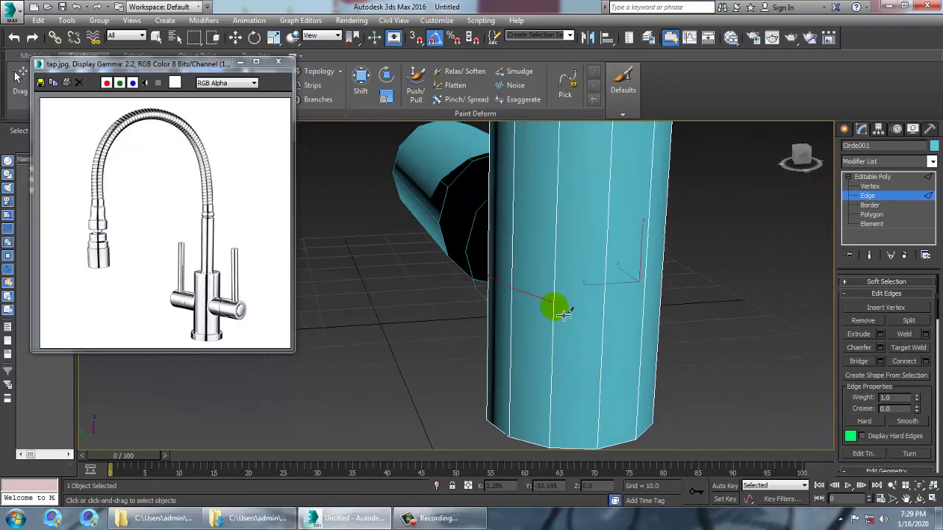
click(644, 299)
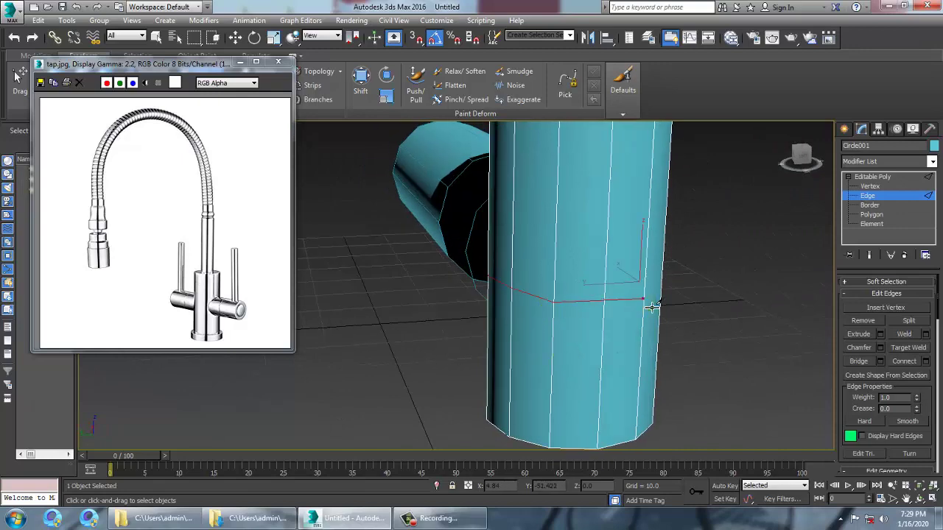
alt+middle_drag(643, 300, 555, 327)
click(555, 327)
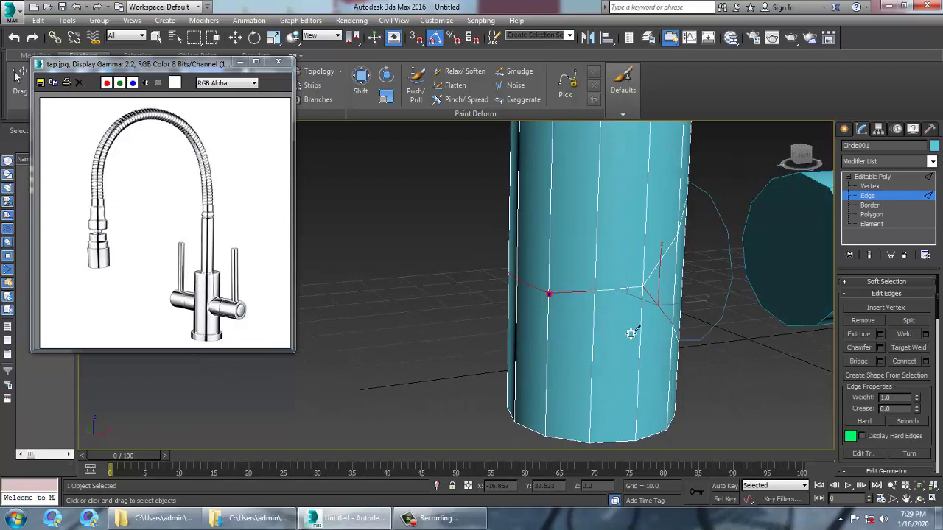
right_click(686, 343)
At vertex level, select the extra vertices between the corners along the upper part of the imprinted outline.
alt+middle_drag(686, 343, 570, 352)
alt+middle_drag(496, 364, 598, 355)
alt+middle_drag(769, 214, 636, 305)
click(877, 177)
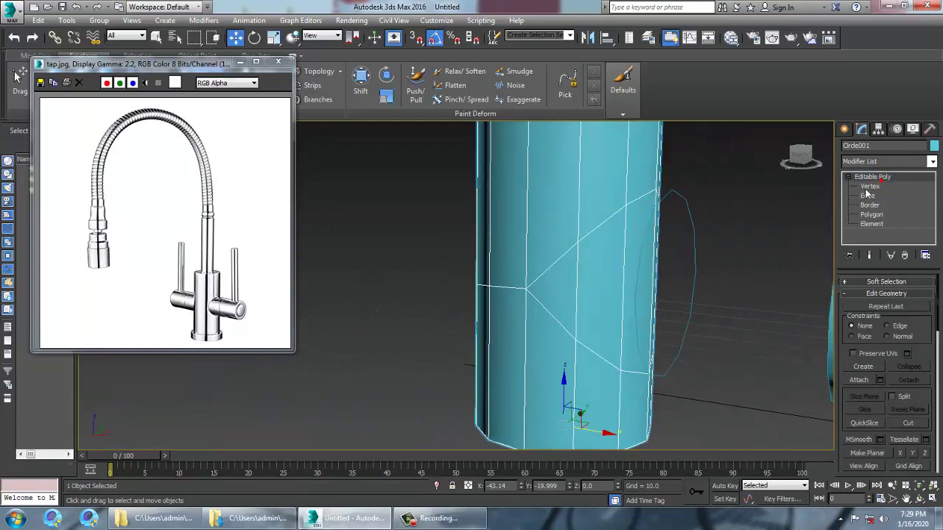
click(870, 187)
alt+middle_drag(619, 268, 382, 286)
drag(400, 306, 402, 308)
ctrl+drag(456, 199, 496, 249)
ctrl+drag(566, 149, 598, 185)
alt+middle_drag(702, 231, 654, 225)
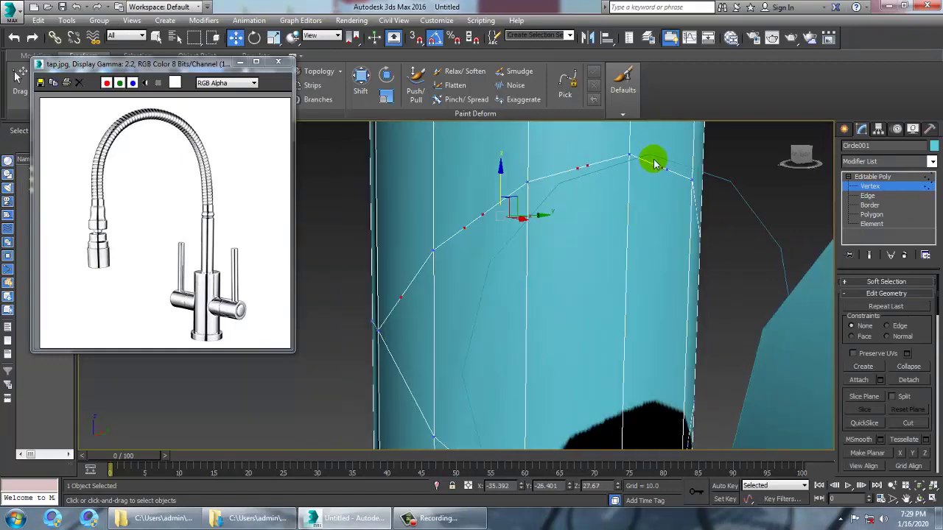
Add the remaining extra vertices along the sides and lower part of the imprinted outline to the selection and remove all of them.
alt+middle_drag(677, 189, 648, 196)
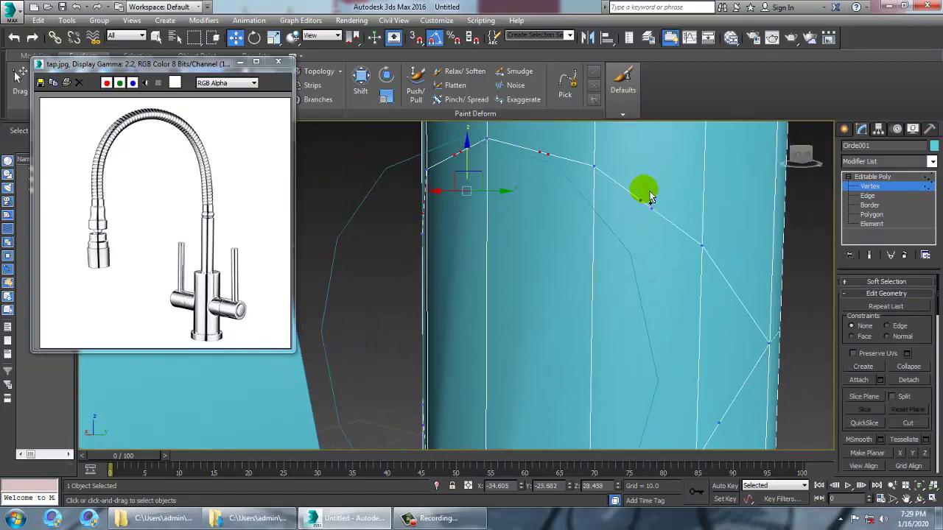
middle_drag(753, 313, 652, 235)
ctrl+drag(651, 236, 612, 349)
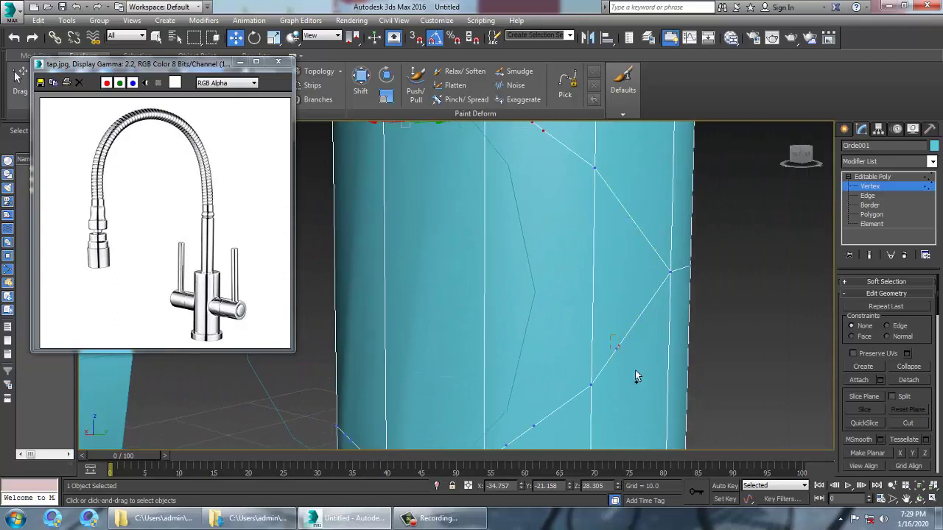
middle_drag(619, 346, 649, 280)
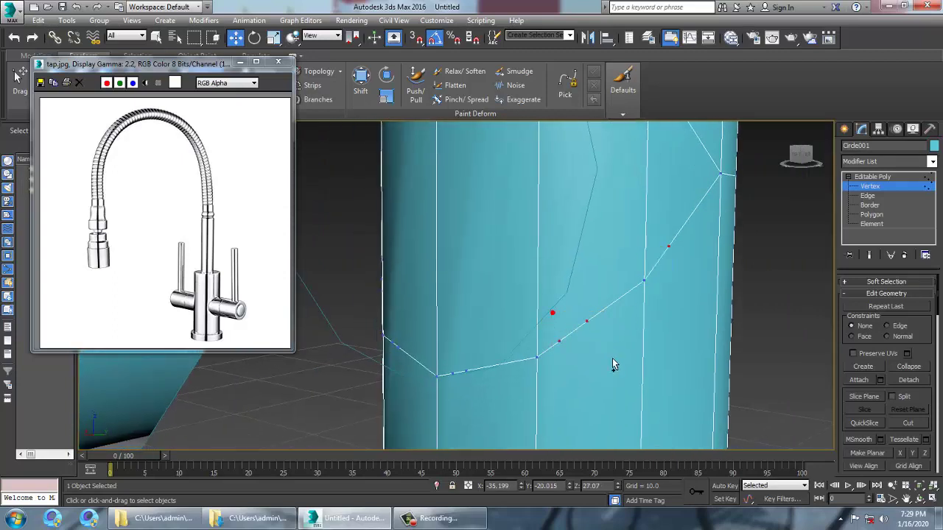
alt+middle_drag(475, 383, 429, 376)
ctrl+drag(429, 371, 414, 384)
middle_drag(372, 284, 455, 286)
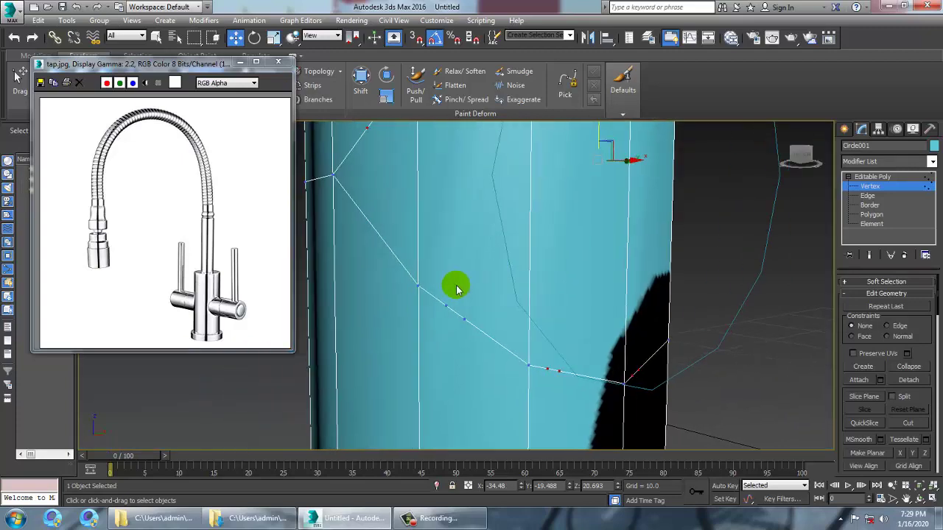
ctrl+drag(477, 287, 444, 336)
key(F3)
scroll(469, 297, down, 5)
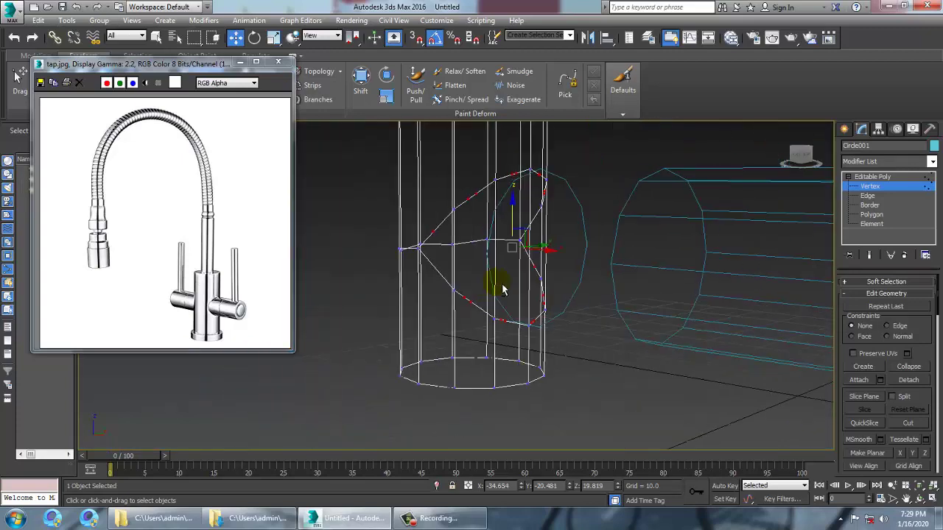
alt+middle_drag(503, 288, 556, 298)
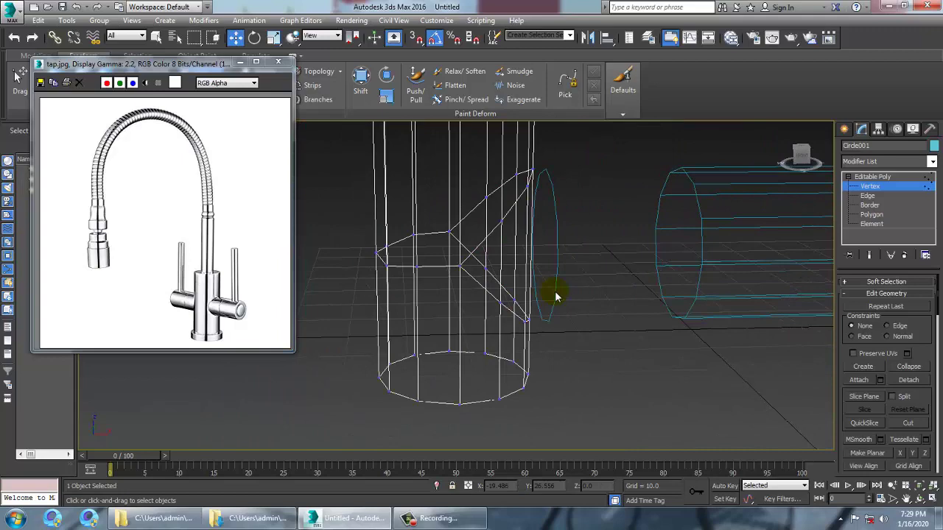
key(F3)
mouse_move(526, 301)
alt+middle_down()
mouse_move(366, 324)
mouse_move(501, 288)
alt+middle_up()
alt+middle_drag(518, 255, 560, 251)
click(869, 178)
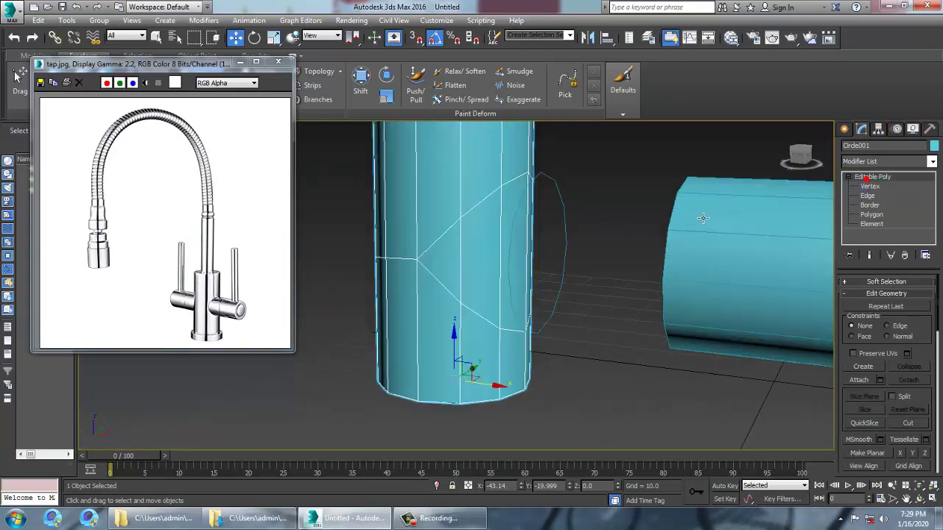
At polygon level, select all the faces enclosed by the imprinted outline on the upright cylinder and delete them to open a hole.
click(721, 237)
scroll(776, 245, down, 2)
alt+middle_drag(746, 284, 539, 248)
click(539, 247)
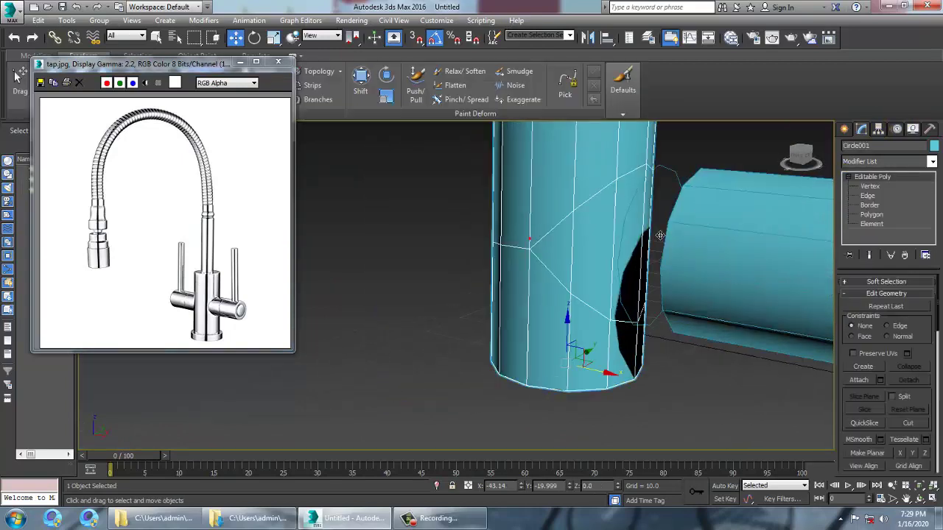
click(872, 214)
click(562, 255)
click(562, 257)
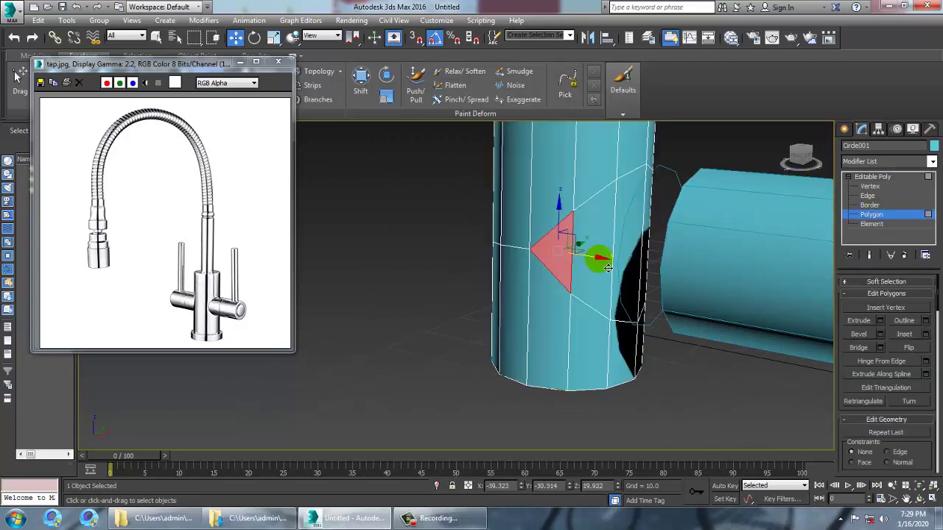
ctrl+click(595, 255)
ctrl+click(628, 241)
alt+middle_drag(722, 217, 602, 239)
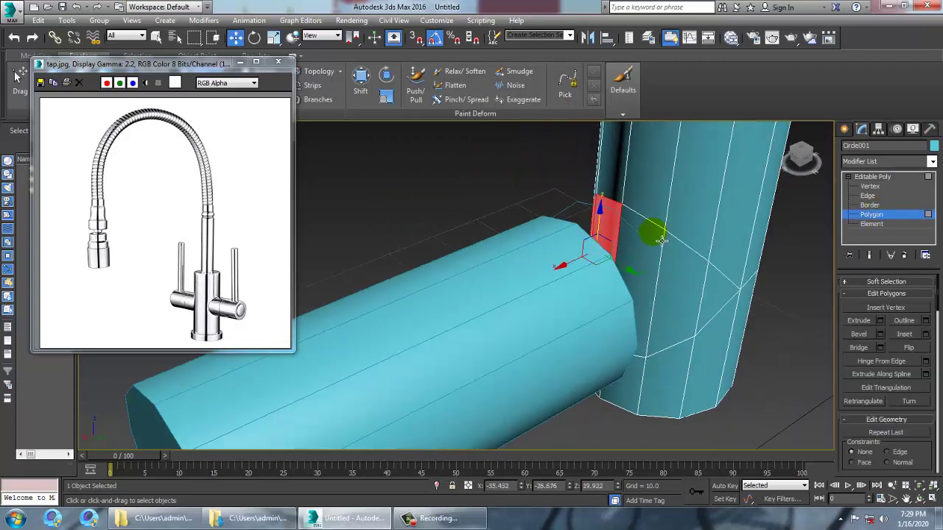
mouse_move(662, 240)
ctrl+mouse_down()
mouse_move(679, 271)
mouse_move(730, 284)
ctrl+mouse_up()
alt+middle_drag(721, 275, 656, 274)
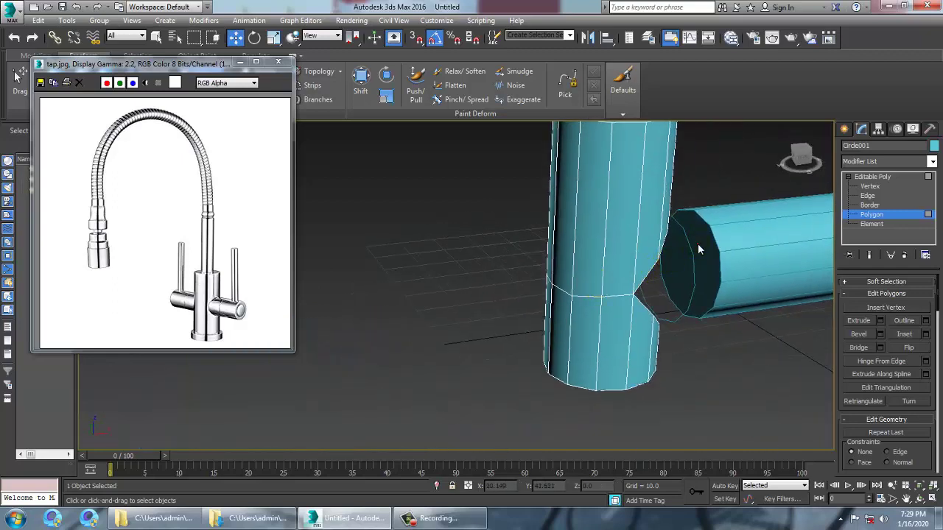
Convert the horizontal cylinder to an editable poly.
click(886, 178)
click(762, 229)
middle_drag(759, 246, 666, 243)
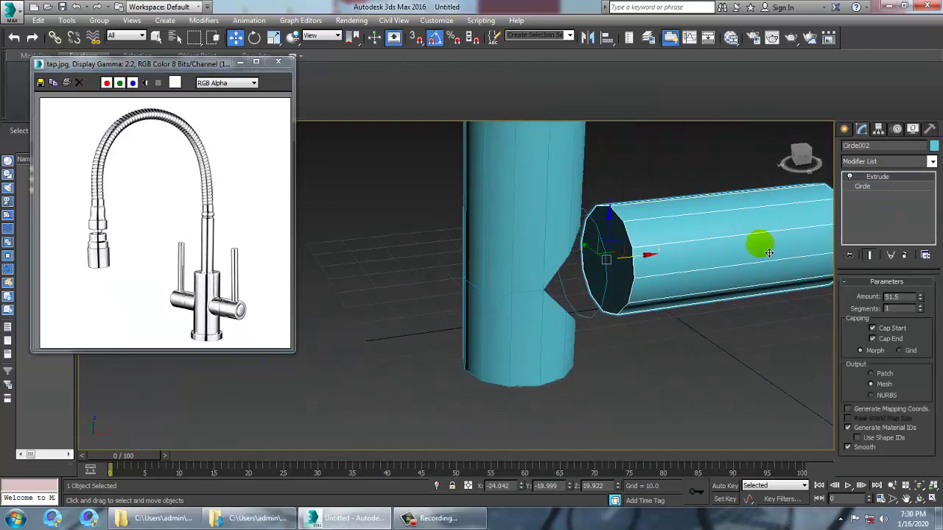
right_click(653, 243)
mouse_move(705, 362)
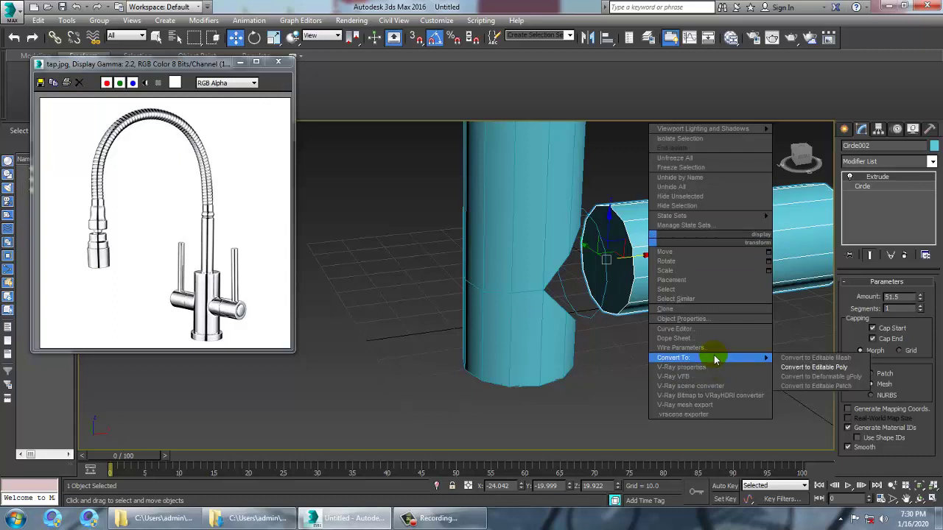
click(825, 370)
Delete the horizontal cylinder's end cap that faces the upright cylinder.
key(4)
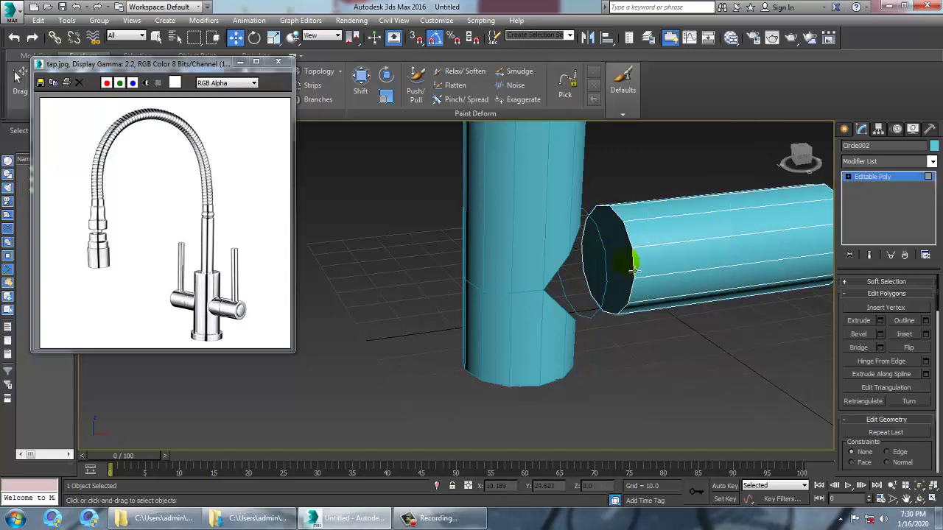
click(627, 253)
key(Delete)
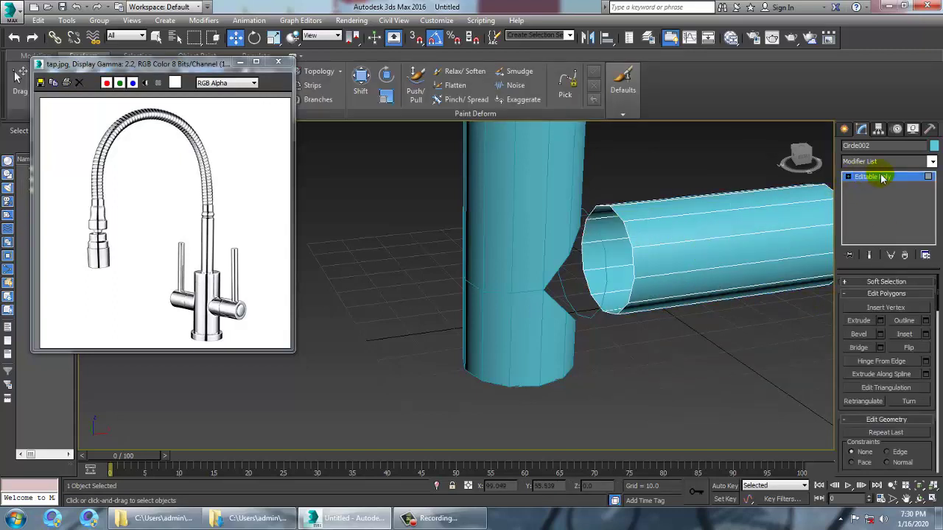
click(883, 179)
Move the horizontal cylinder closer to the upright, to X about -28.45, and attach the upright cylinder to it.
alt+middle_drag(650, 266, 594, 253)
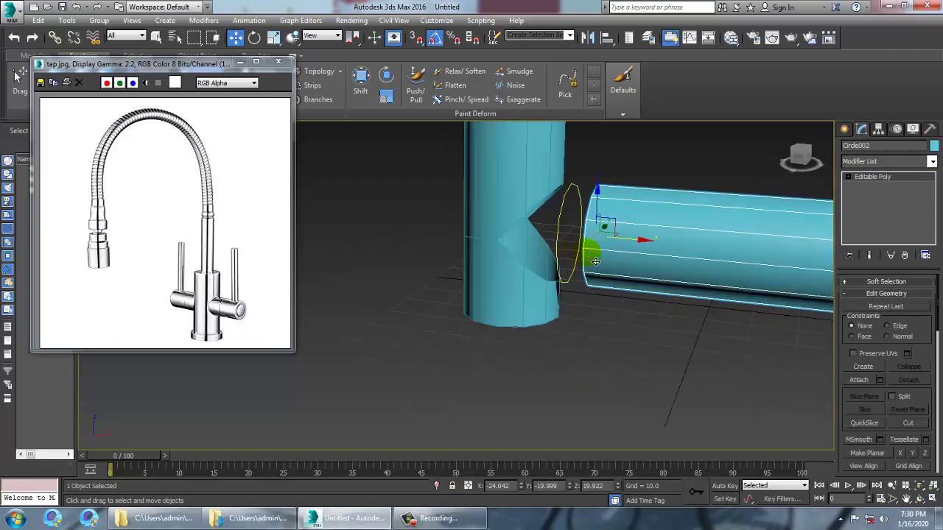
click(862, 382)
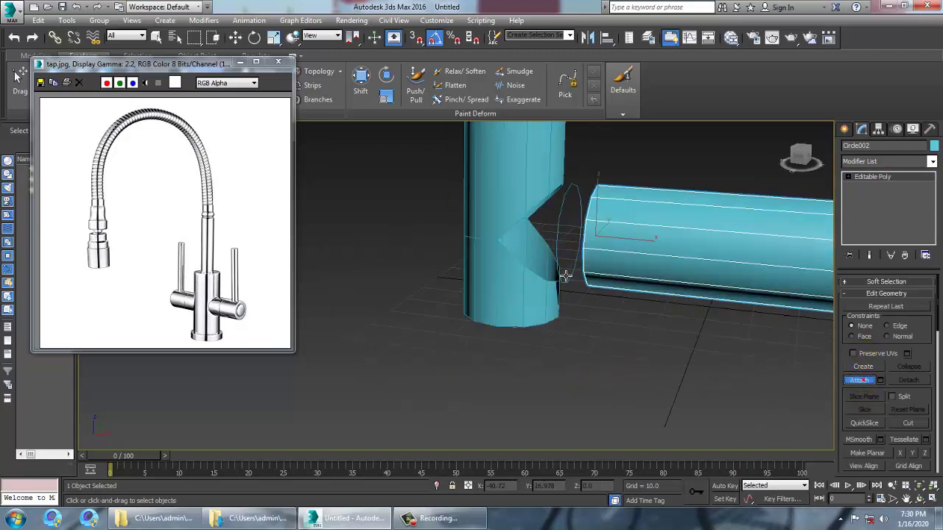
click(883, 179)
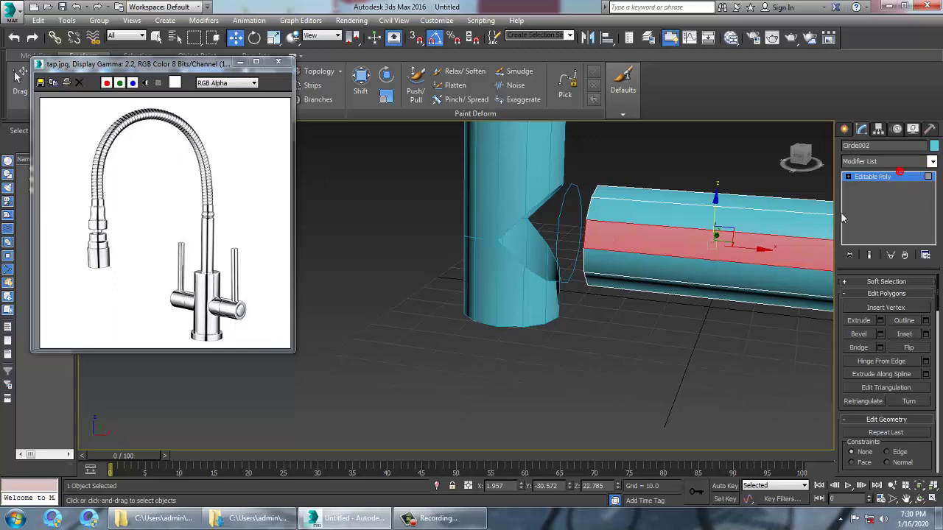
click(877, 178)
mouse_move(647, 246)
mouse_down()
mouse_move(616, 239)
mouse_move(627, 244)
mouse_up()
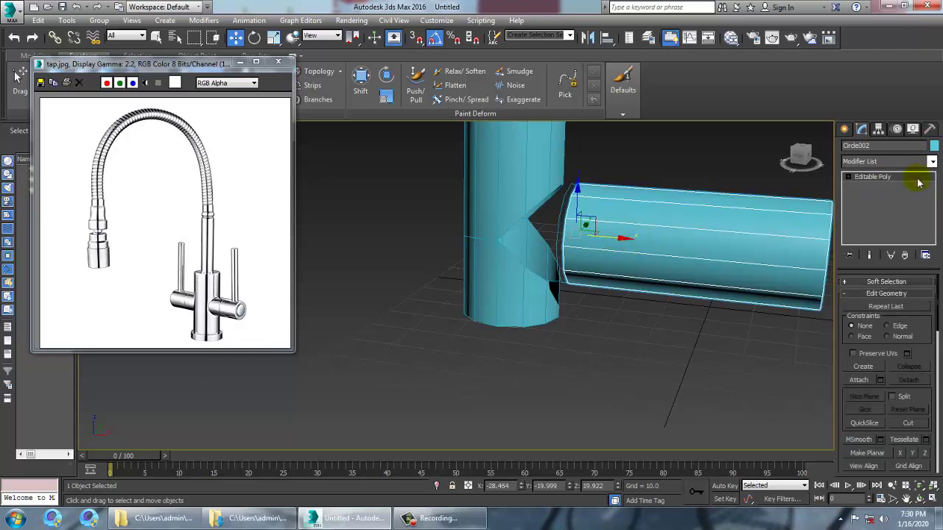
click(871, 381)
click(521, 196)
Bridge the upright's open hole border to the horizontal cylinder's open border with 1 segment.
click(853, 179)
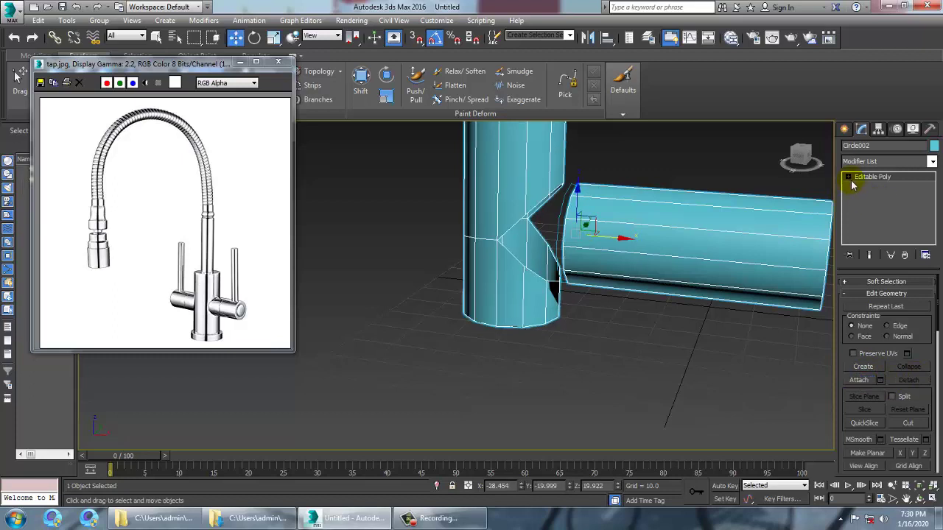
click(872, 206)
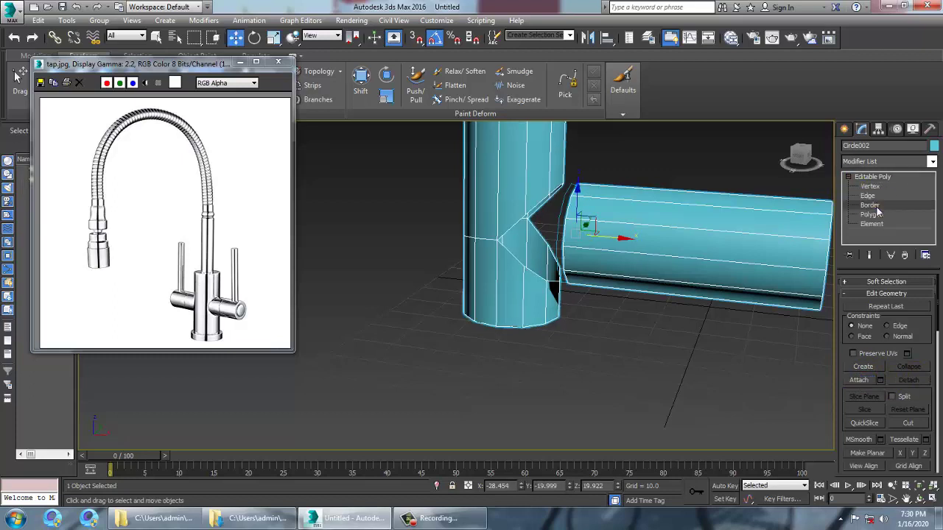
click(568, 218)
ctrl+click(542, 202)
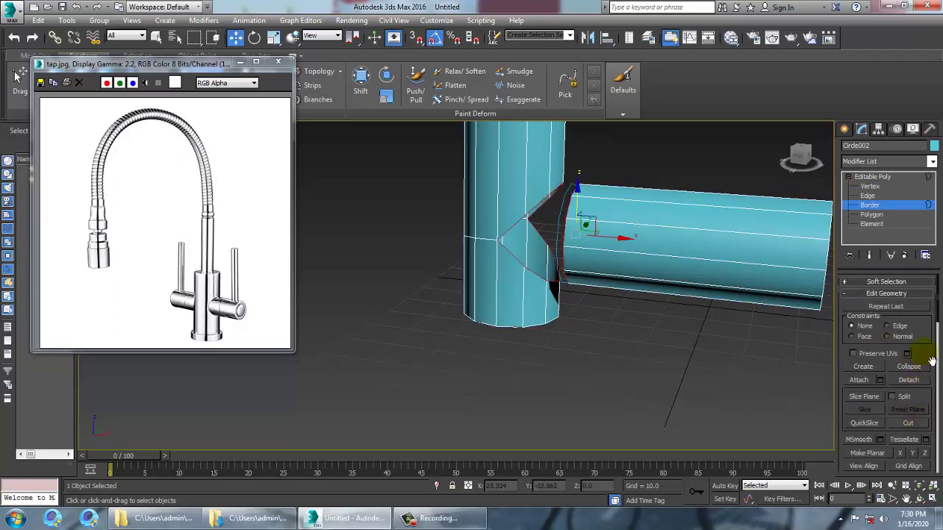
drag(932, 361, 917, 56)
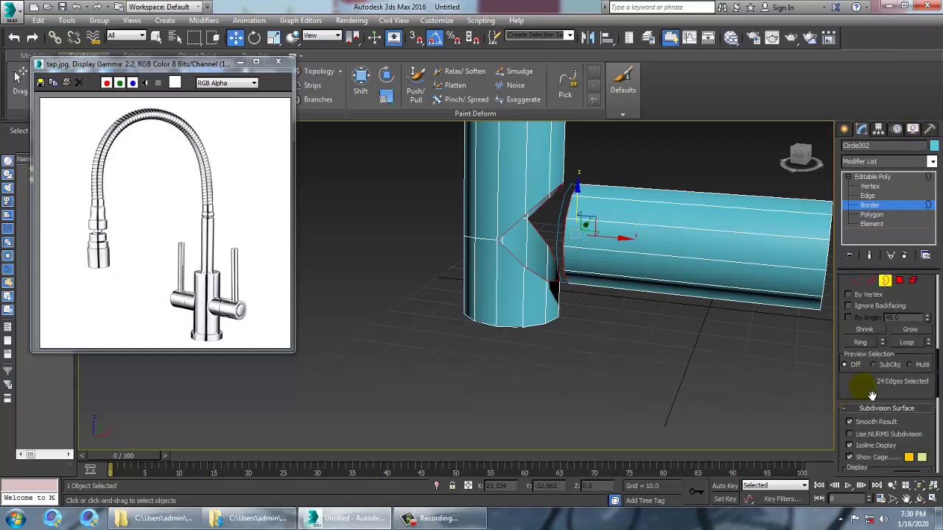
drag(873, 395, 879, 74)
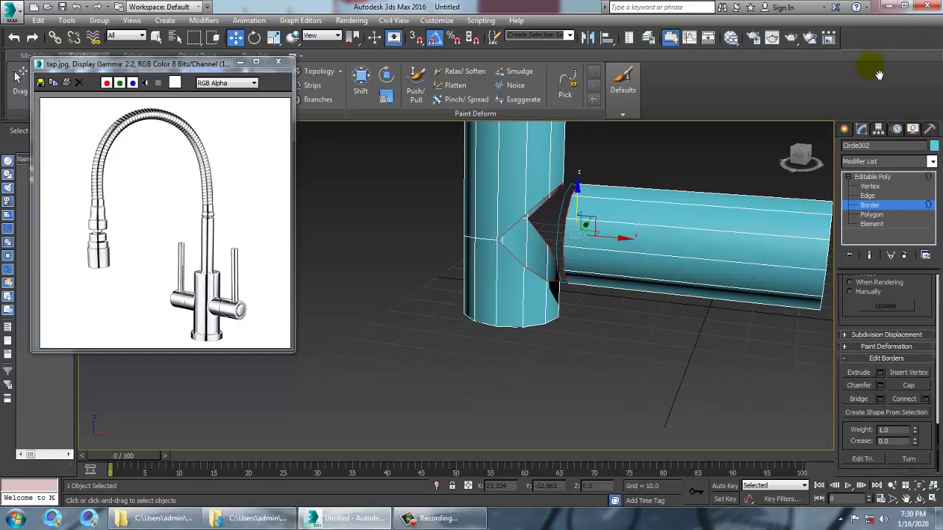
click(881, 400)
alt+middle_drag(619, 313, 604, 288)
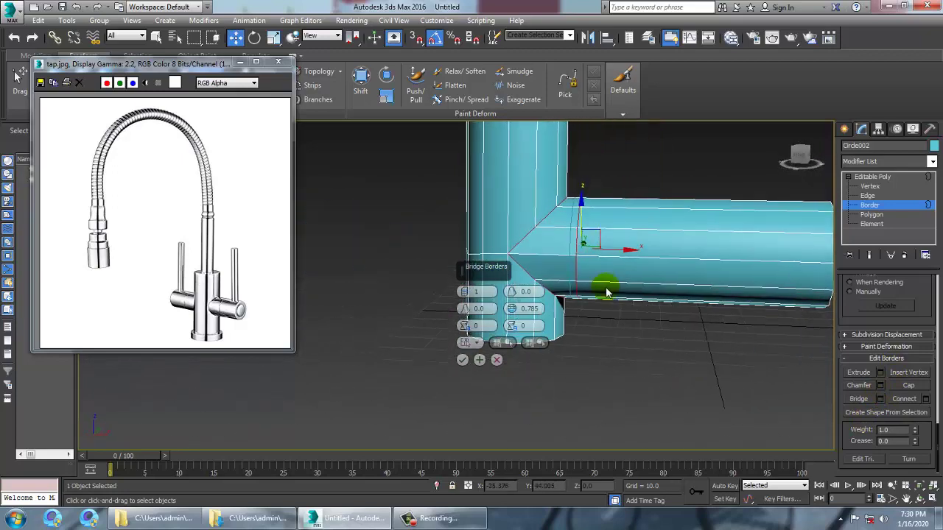
click(463, 360)
Connect the ring of bridge edges with 1 segment, pinch -1 and slide 48, placing a support loop near the upright joint.
scroll(644, 293, up, 5)
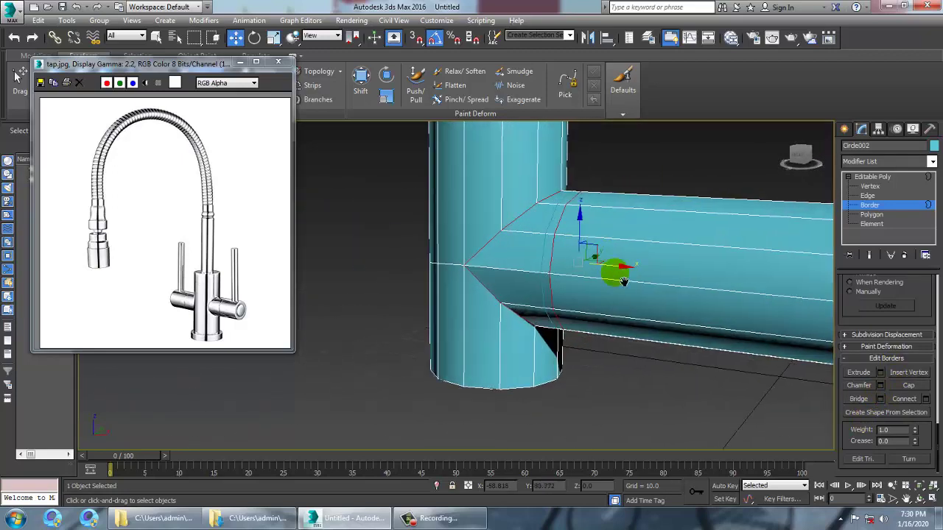
key(2)
click(478, 288)
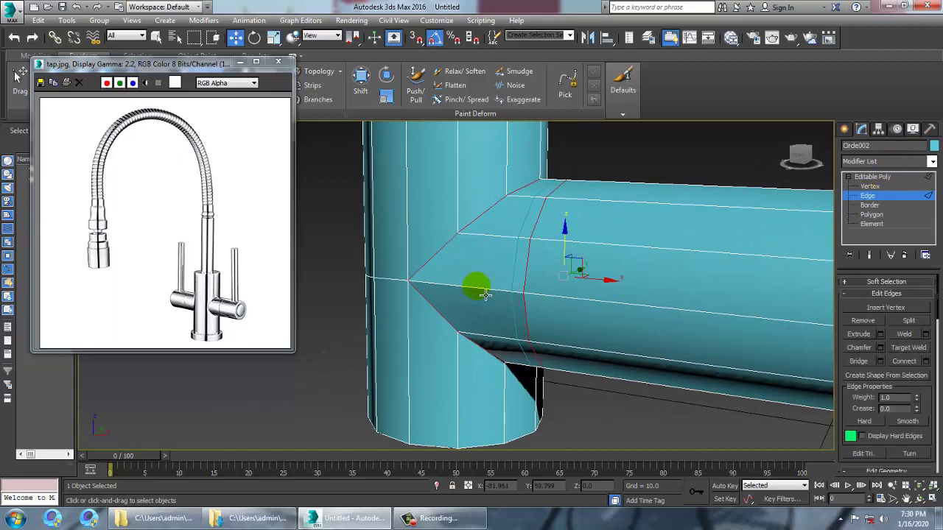
key(alt+r)
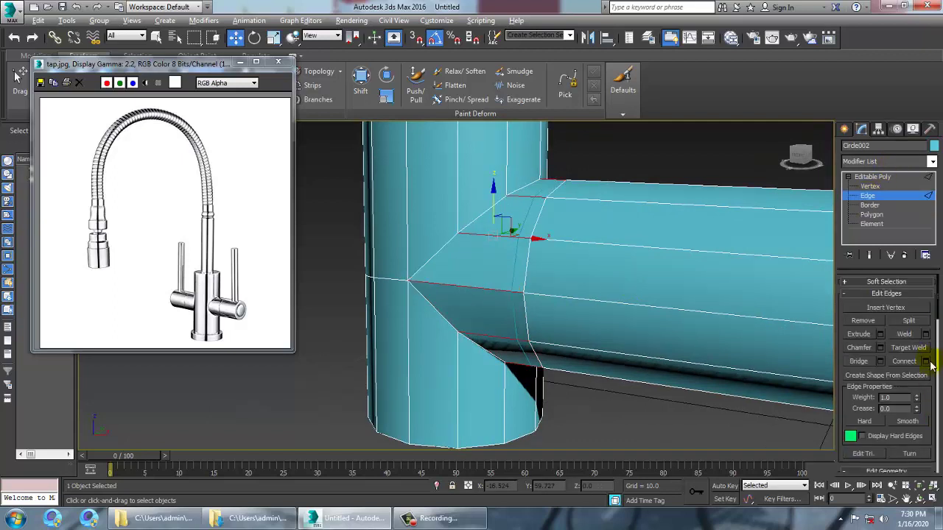
click(926, 362)
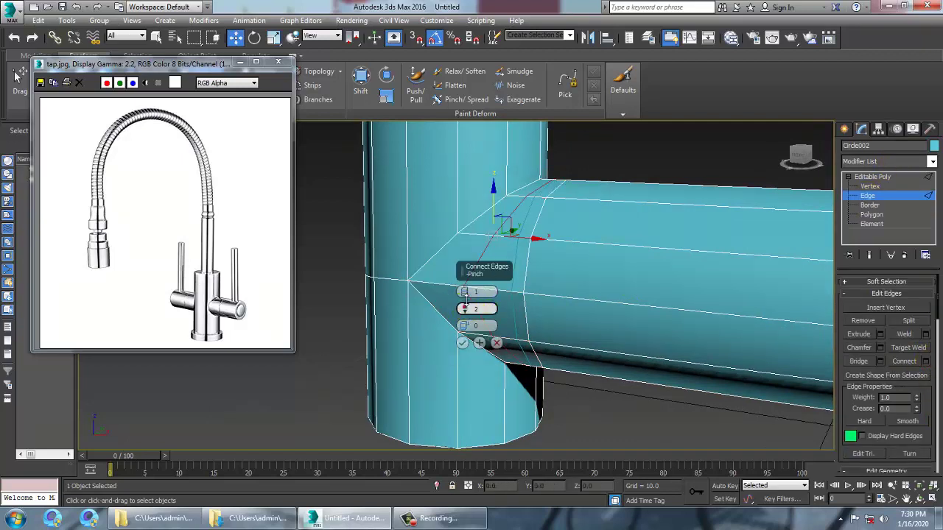
drag(468, 322, 442, 220)
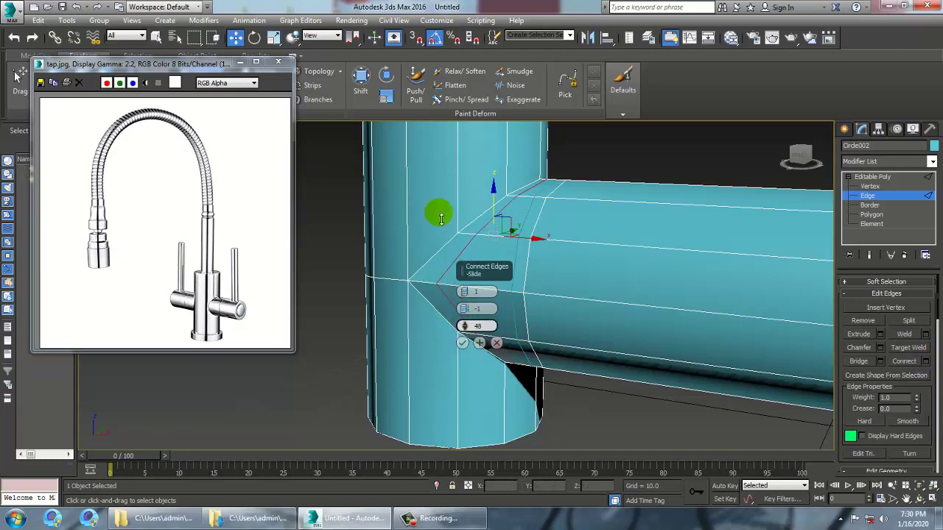
click(462, 343)
Shorten the horizontal cylinder by moving its outer end vertices along X to about -1.54.
scroll(467, 211, down, 5)
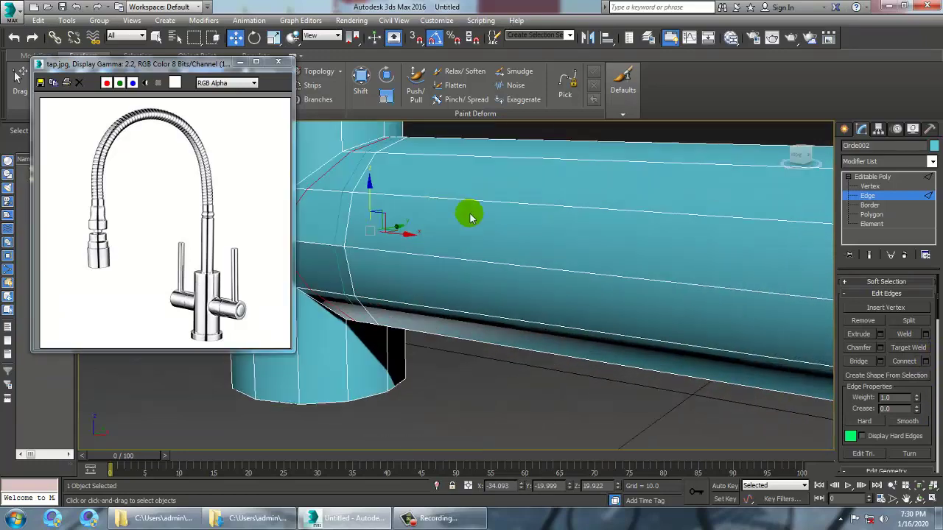
middle_drag(575, 244, 565, 263)
key(1)
alt+middle_drag(627, 259, 655, 256)
drag(571, 166, 677, 336)
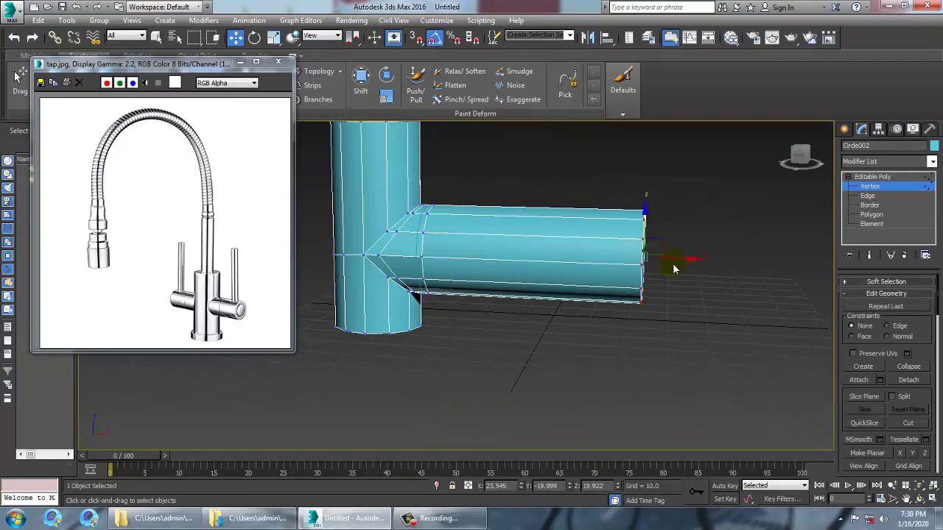
drag(698, 265, 592, 258)
Convert the combined tap body to an editable poly again.
alt+middle_drag(592, 258, 680, 283)
right_click(526, 207)
mouse_move(626, 323)
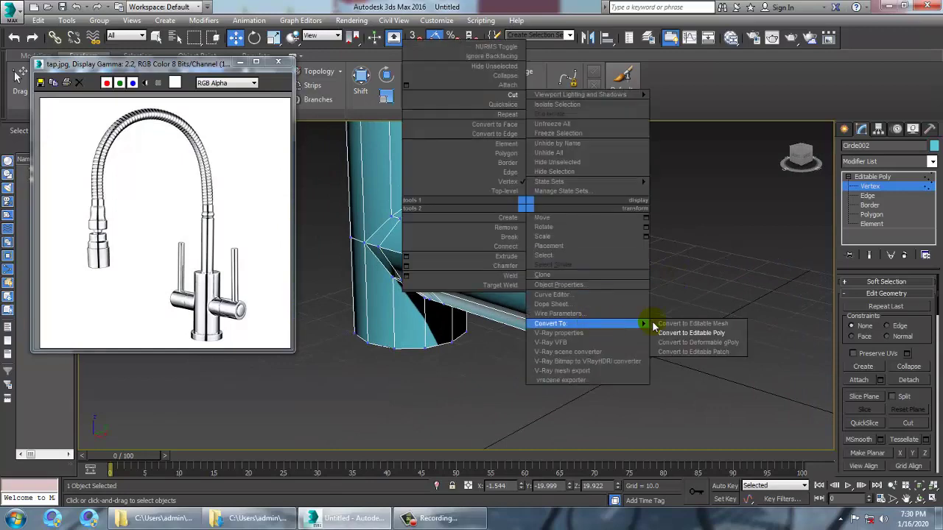
click(697, 334)
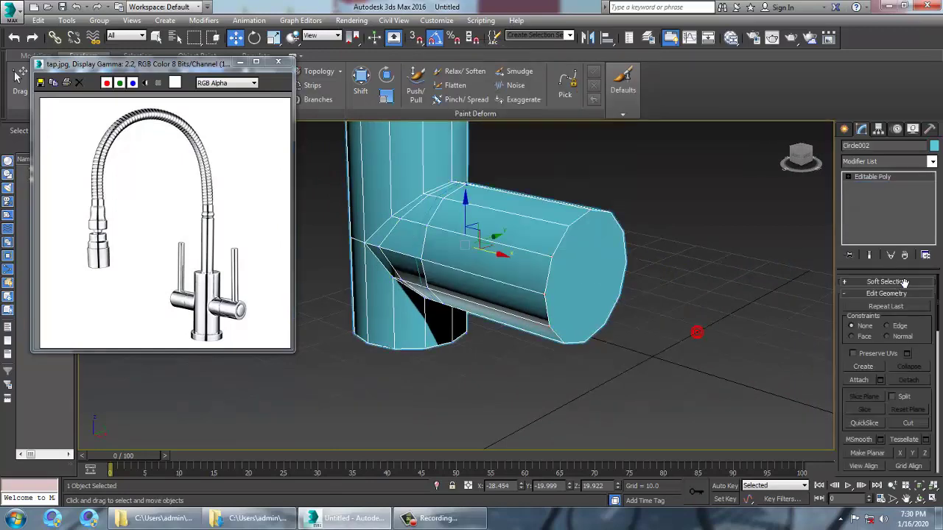
Inset the horizontal cylinder's outer end polygon by about 1.647.
click(848, 177)
click(871, 215)
click(613, 268)
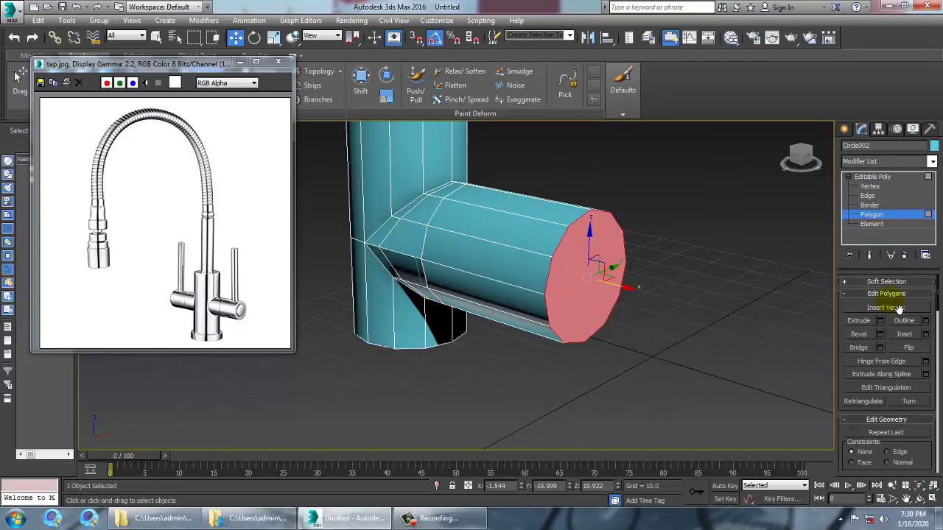
alt+middle_drag(522, 259, 601, 305)
scroll(601, 304, down, 4)
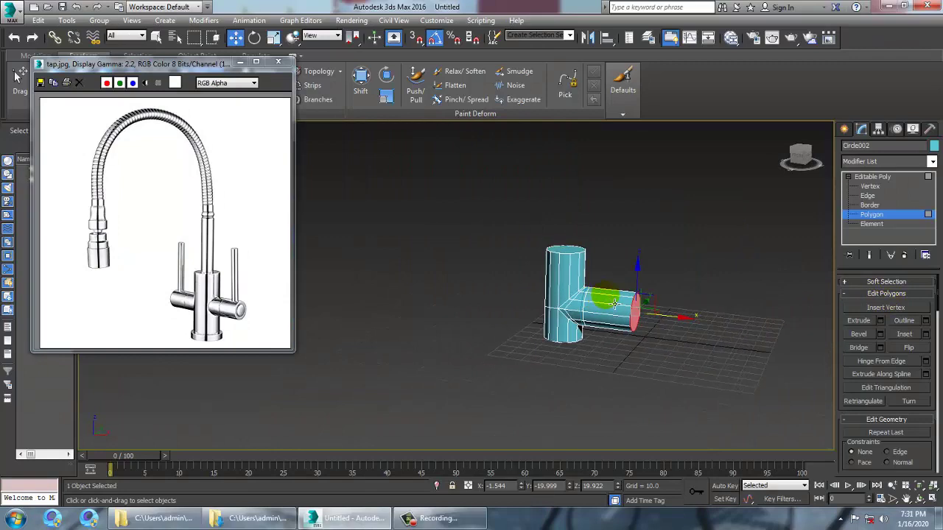
scroll(658, 304, up, 4)
alt+middle_drag(655, 273, 637, 277)
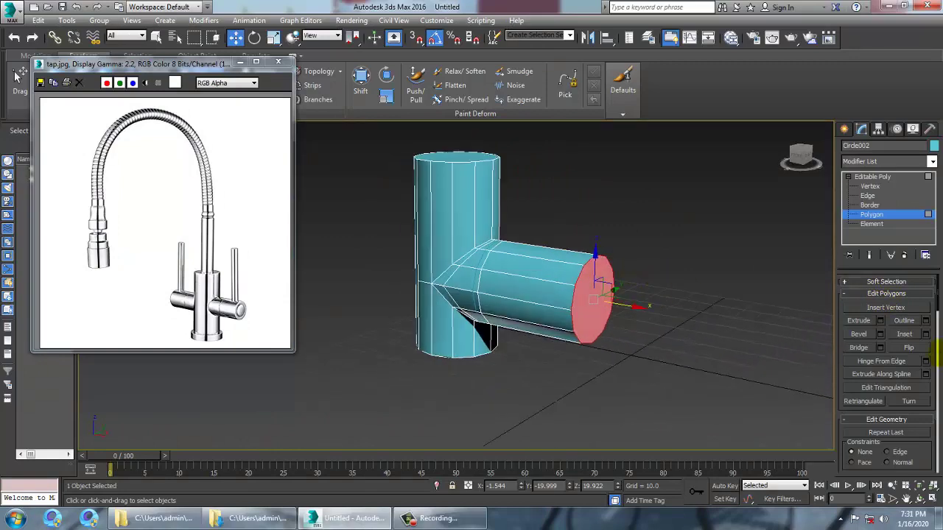
click(925, 334)
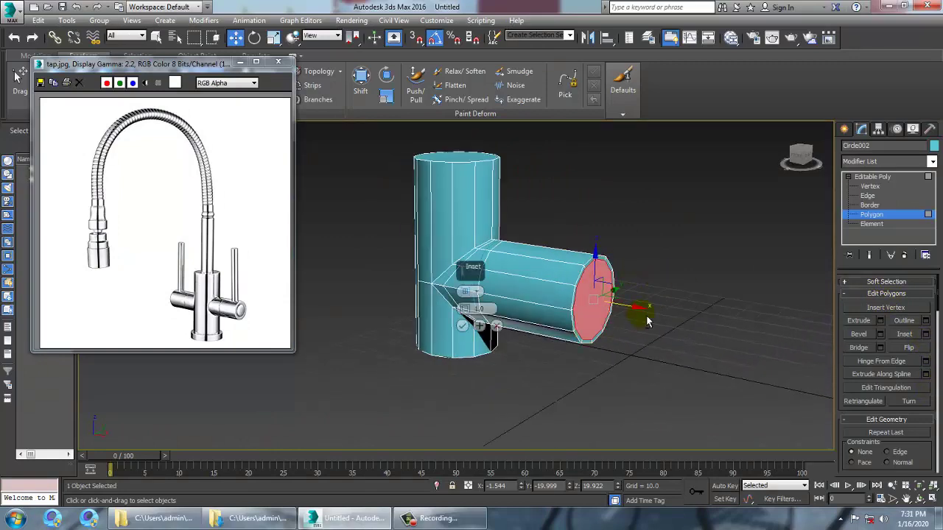
scroll(442, 302, up, 2)
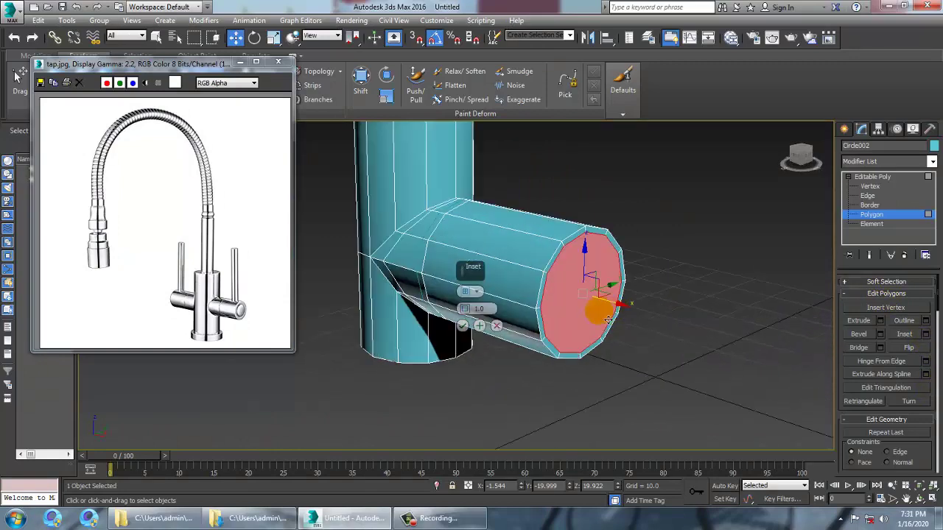
drag(467, 310, 465, 310)
click(461, 326)
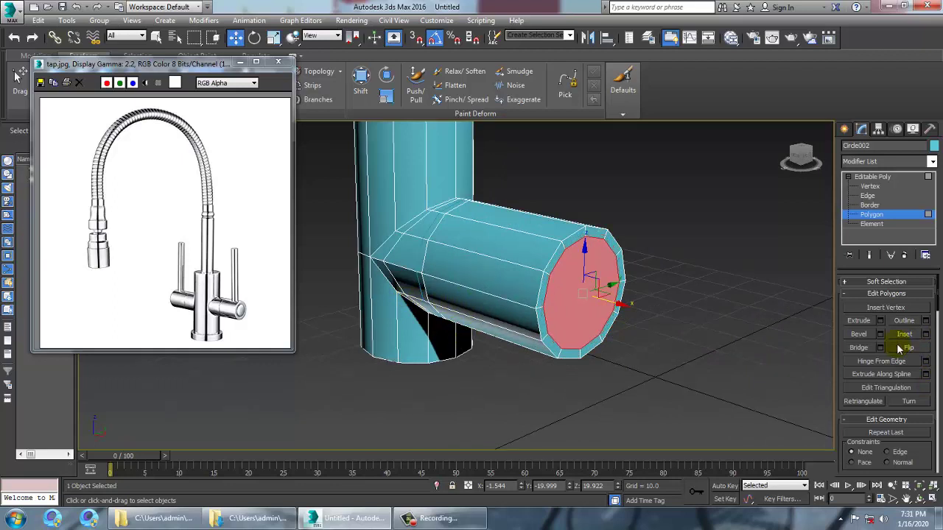
Bevel the inset end face of the horizontal cylinder with a height of about 2.363 and an outline of -1.0.
click(880, 335)
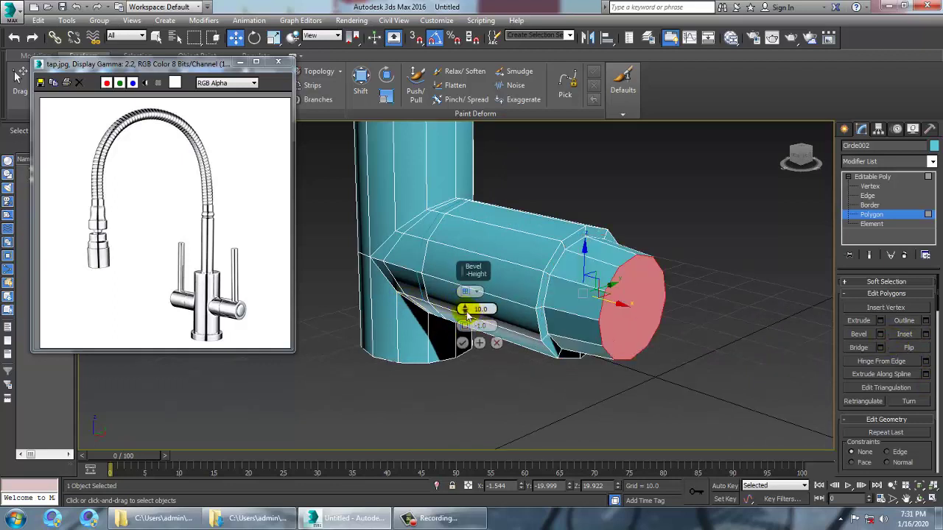
drag(466, 315, 476, 343)
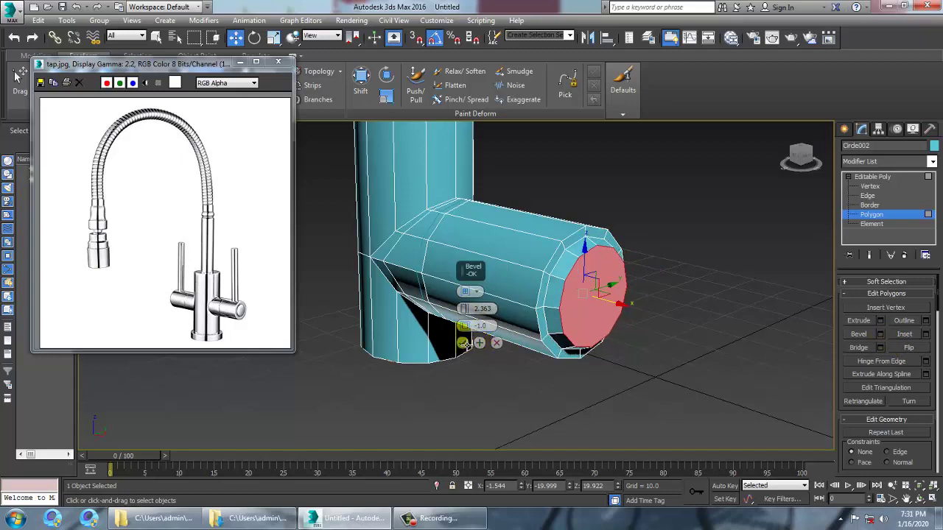
click(464, 344)
click(738, 222)
Inset the top polygon of the upright cylinder by 1.647.
alt+middle_drag(625, 221, 571, 285)
scroll(608, 299, down, 3)
click(526, 264)
click(926, 334)
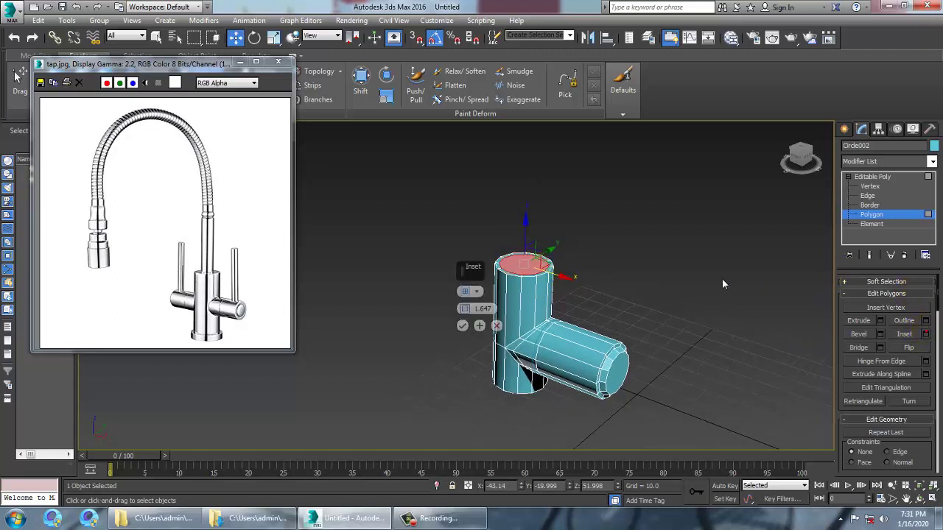
click(463, 325)
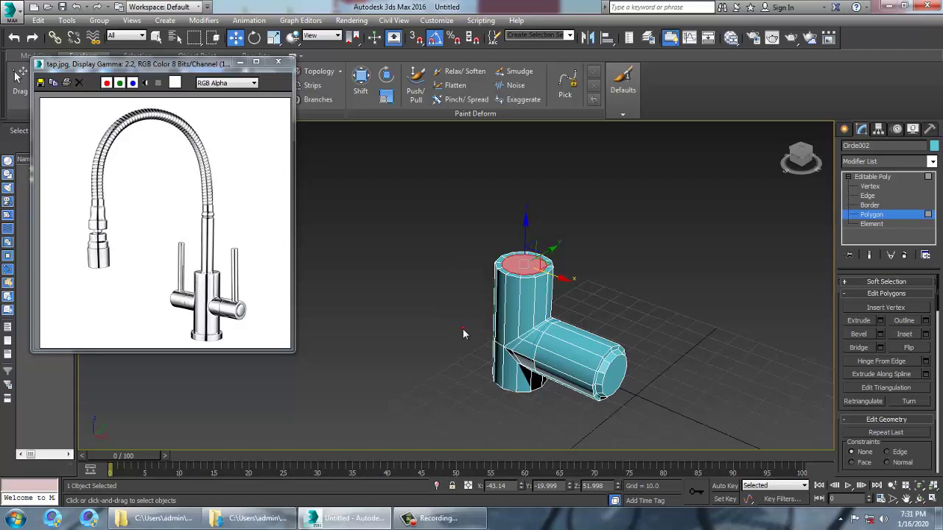
In the Left view, draw a squared inverted-U line from the upright's top centre, about 111 units up, across, and about 90 down.
key(alt+w)
middle_drag(688, 198, 631, 219)
key(alt+w)
middle_drag(494, 243, 657, 249)
scroll(657, 249, down, 4)
key(alt+w)
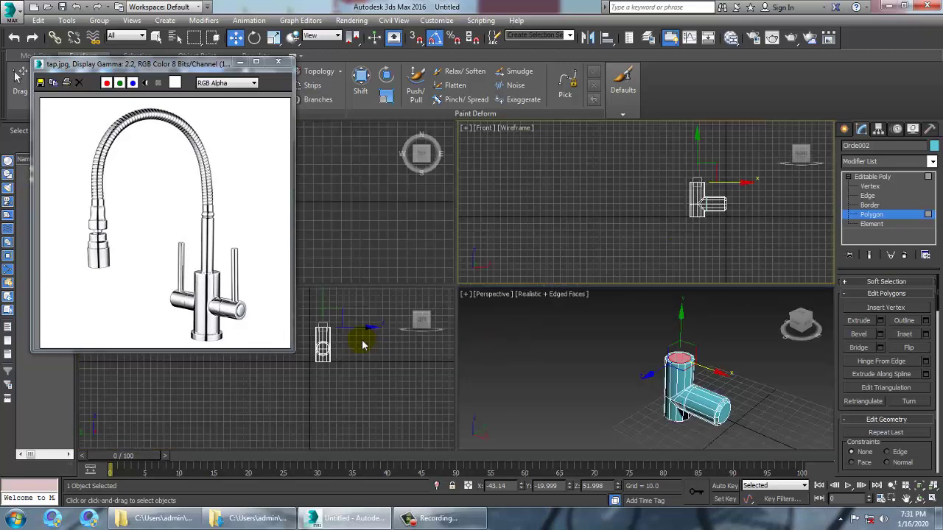
key(alt+w)
click(848, 131)
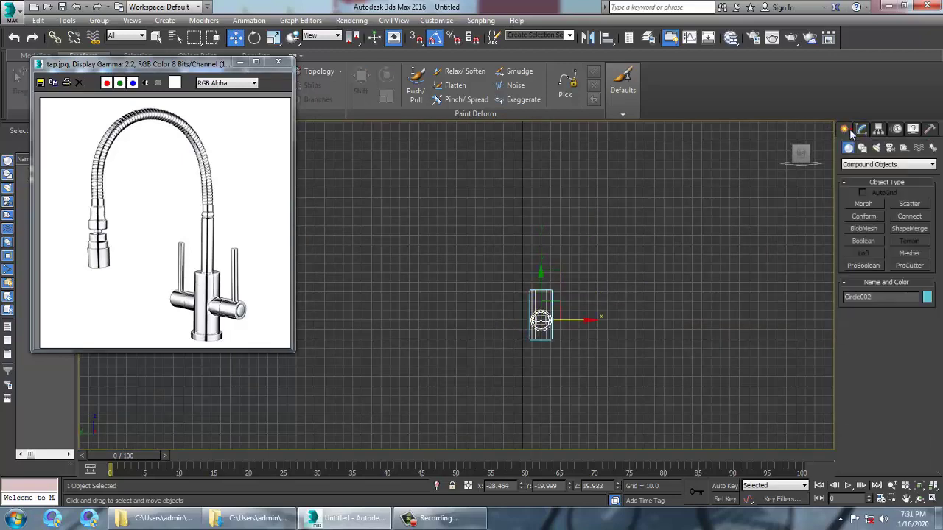
click(862, 148)
click(867, 215)
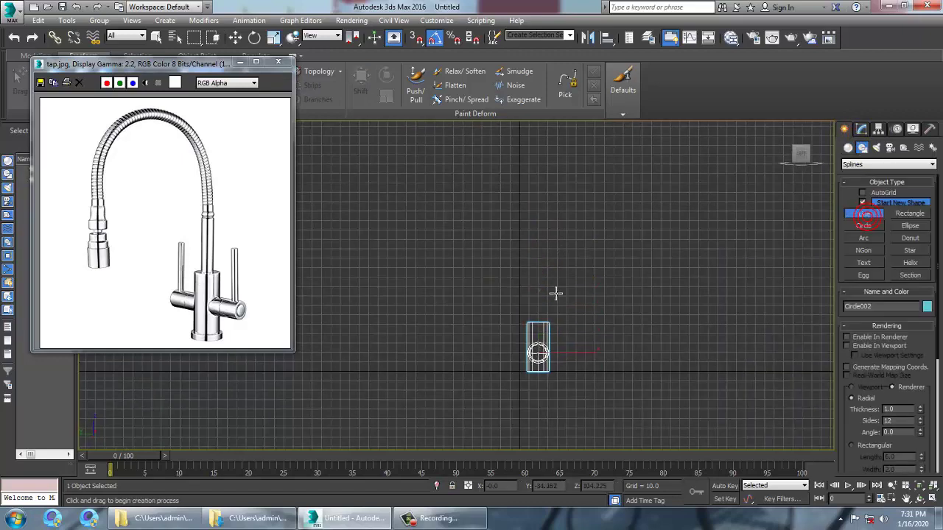
click(544, 330)
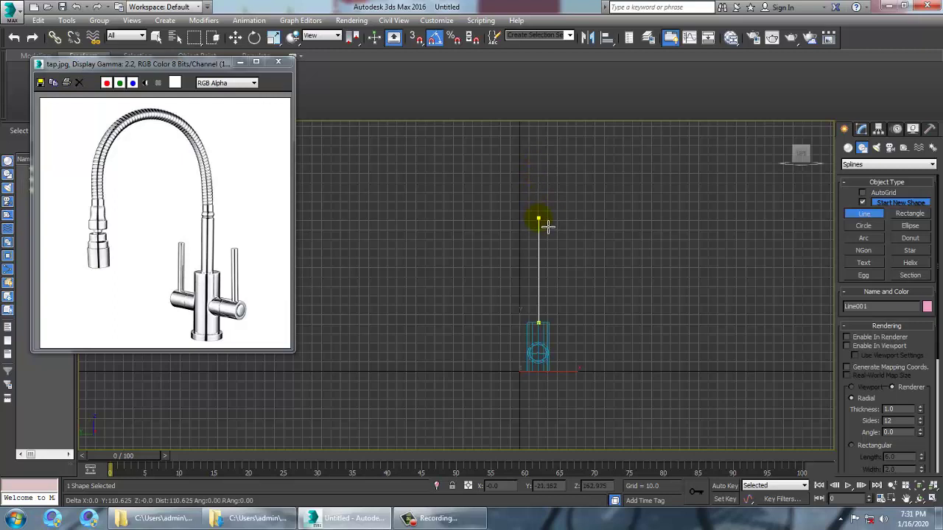
click(541, 218)
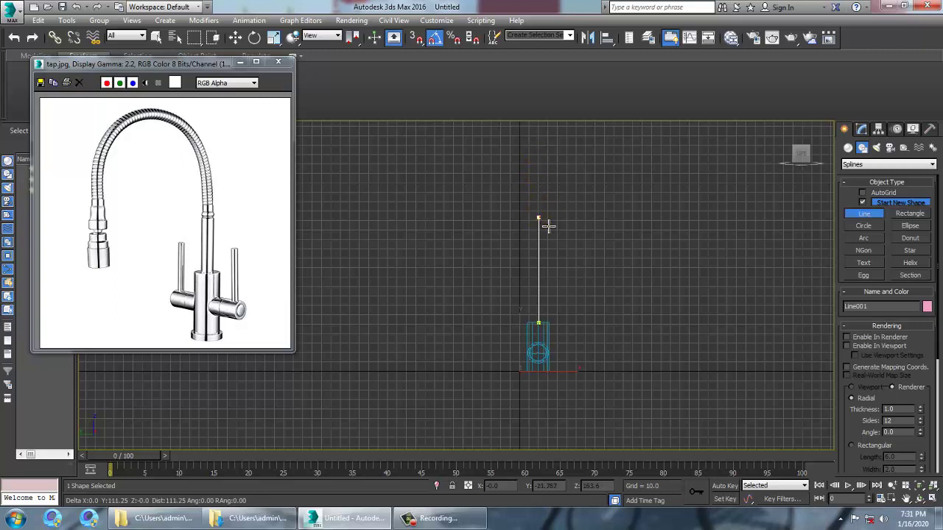
click(465, 219)
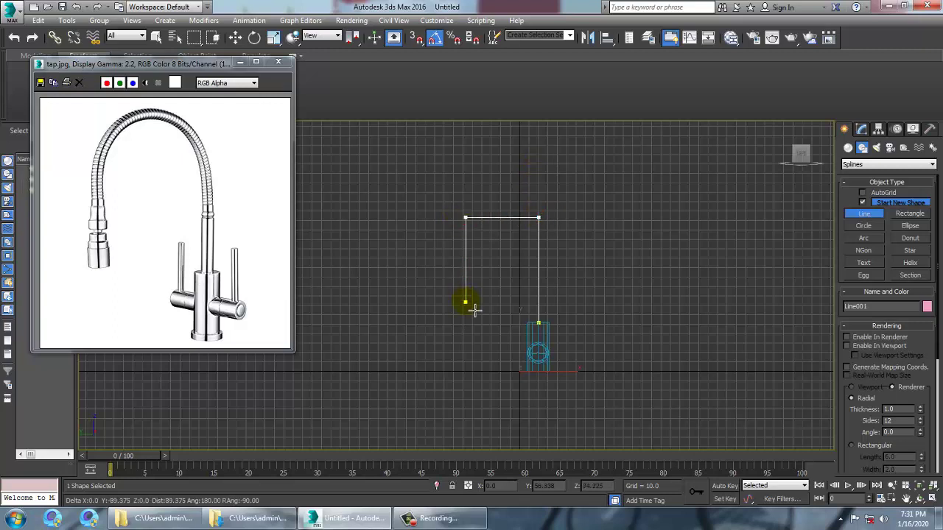
right_click(476, 314)
right_click(616, 332)
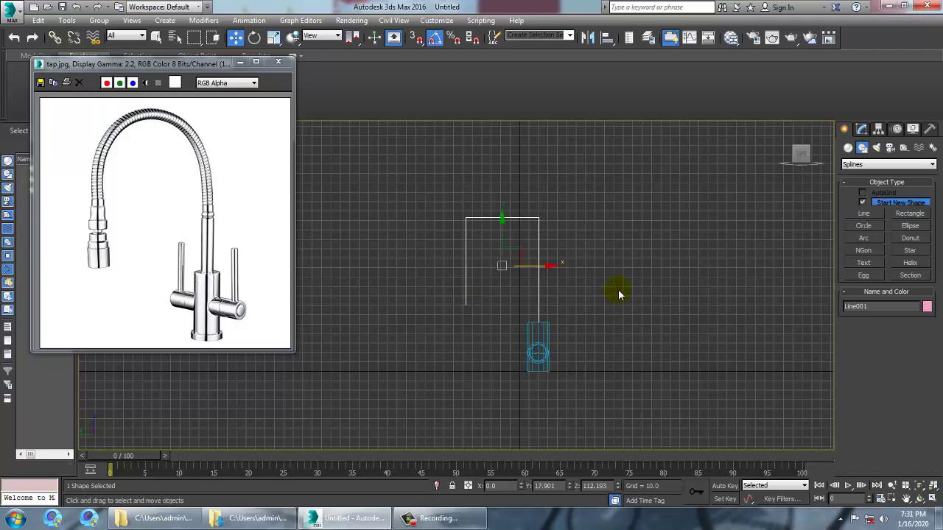
Fillet both upper corners of the line by about 47.5 to form a smooth arch.
middle_drag(620, 290, 643, 276)
key(1)
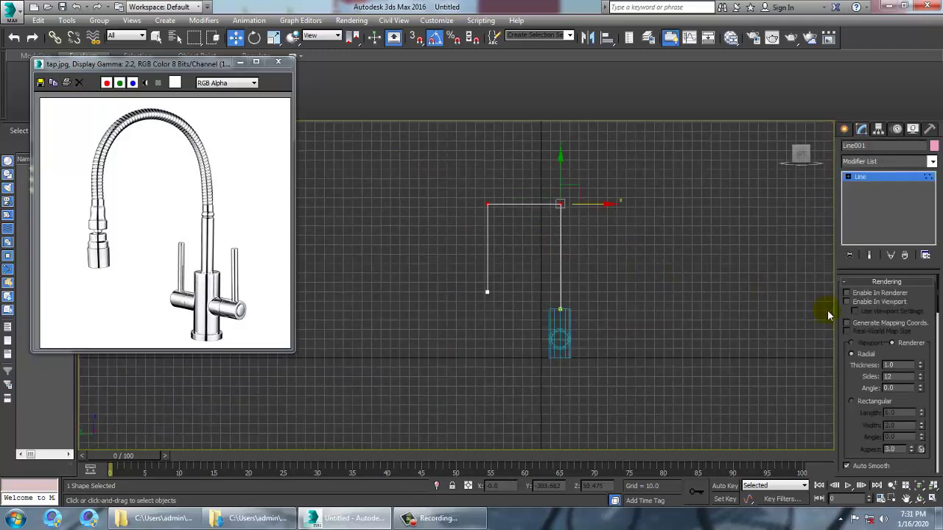
drag(866, 391, 866, 285)
drag(920, 428, 920, 272)
click(864, 461)
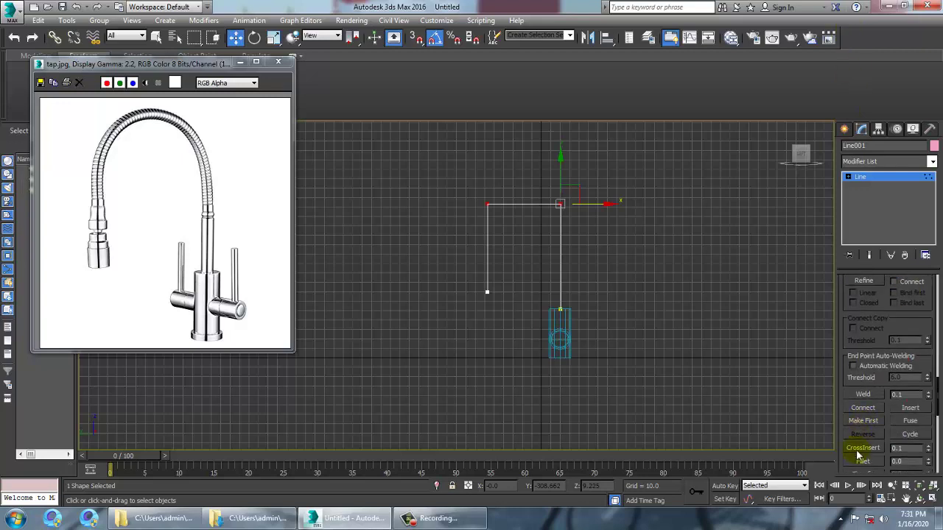
drag(562, 212, 557, 194)
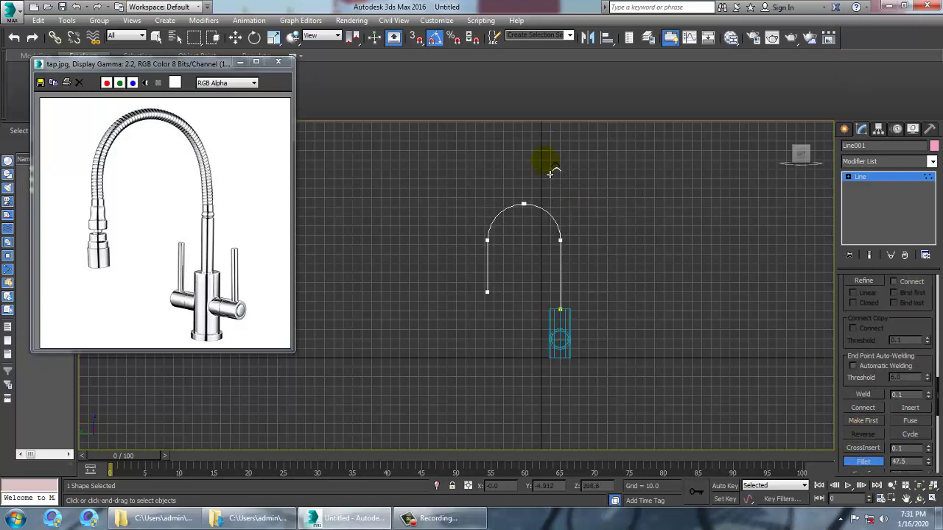
right_click(706, 343)
Leave vertex editing and rotate the arched spline half a turn about its vertical axis in the Perspective view.
key(alt+w)
click(677, 358)
key(alt+w)
alt+middle_drag(677, 358, 658, 354)
click(872, 182)
alt+middle_drag(499, 263, 575, 291)
key(e)
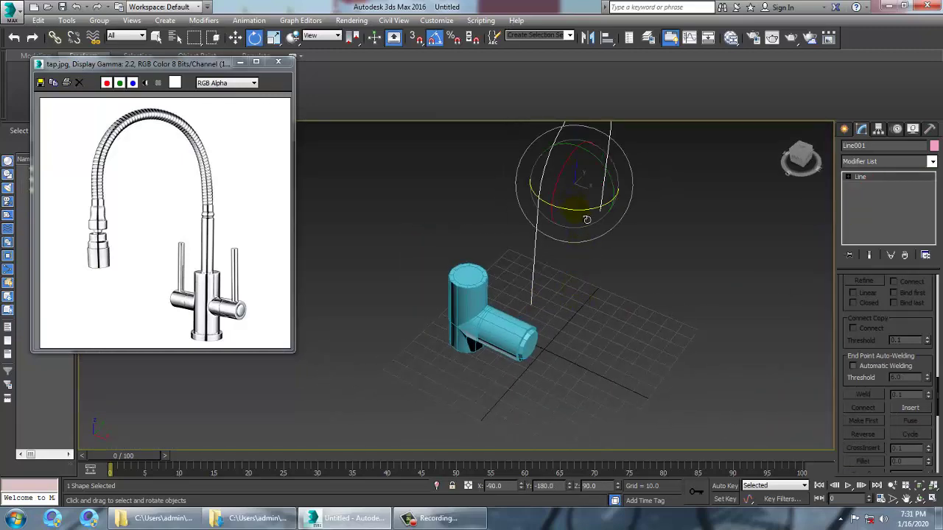
drag(587, 219, 580, 217)
Move the arched spline over the upright, to about X -42.82 and Y -61.38.
key(w)
alt+middle_drag(655, 210, 596, 200)
drag(556, 191, 469, 177)
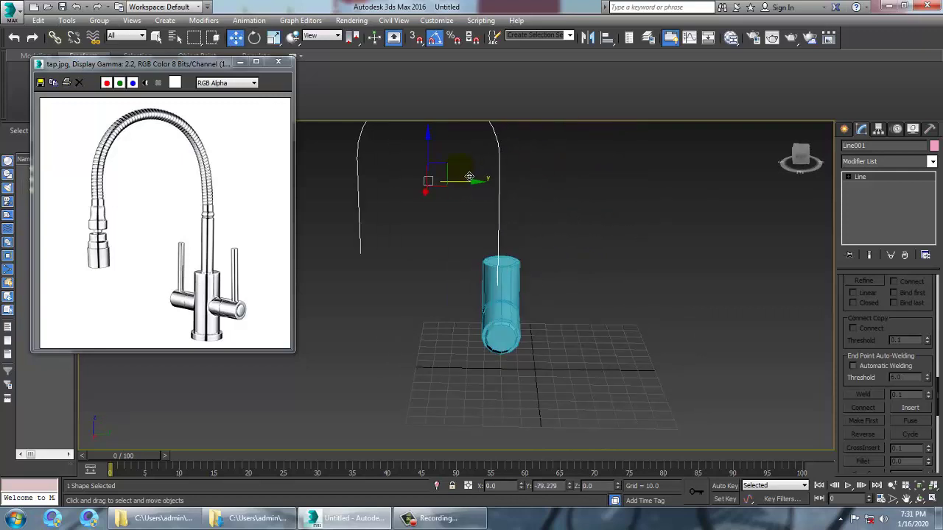
alt+middle_drag(454, 217, 485, 242)
drag(501, 209, 426, 204)
alt+middle_drag(544, 239, 444, 247)
scroll(501, 260, down, 3)
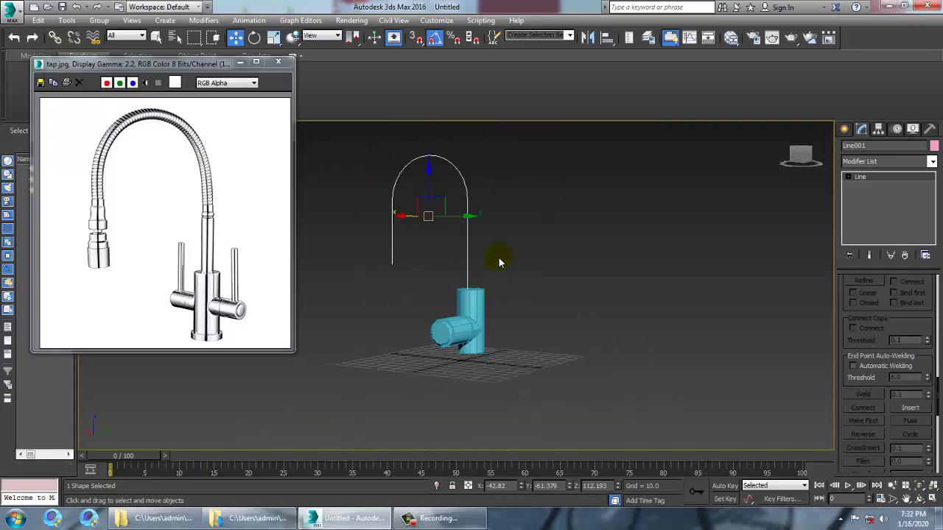
Fine-tune the arched spline's position along Y to about -57.87, checking its long leg against the upright's top.
key(alt+w)
middle_drag(623, 221, 592, 224)
middle_click(340, 385)
key(alt+w)
middle_drag(471, 335, 574, 322)
scroll(563, 304, up, 1)
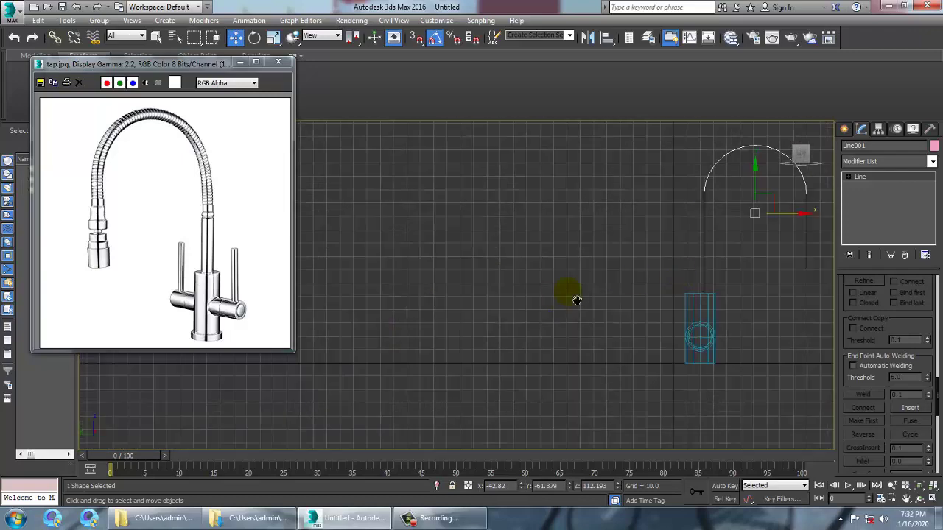
scroll(709, 272, up, 2)
middle_drag(705, 261, 579, 296)
scroll(604, 279, down, 1)
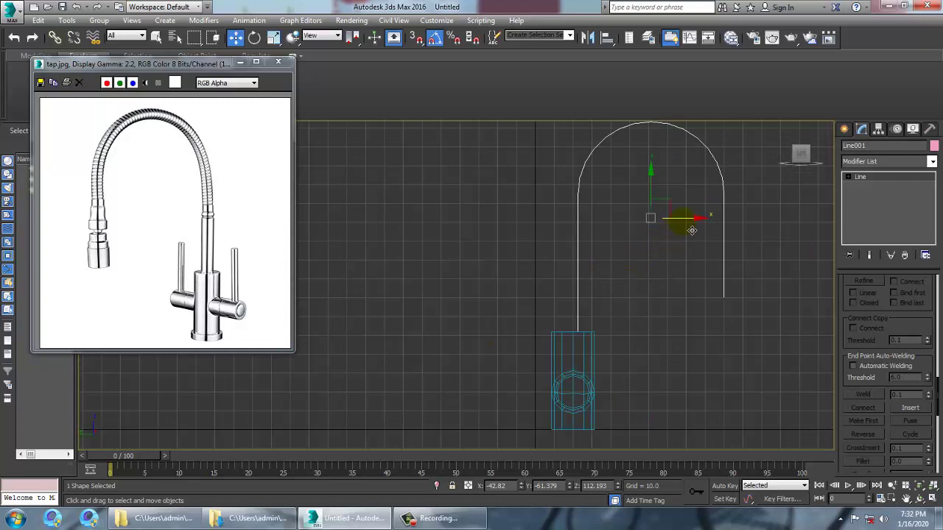
key(alt+w)
middle_click(595, 338)
key(alt+w)
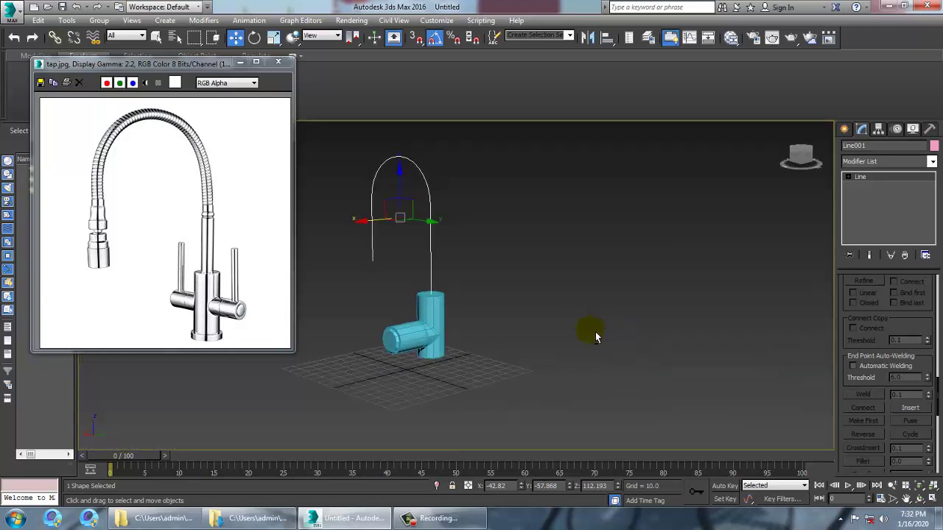
scroll(608, 329, up, 2)
middle_drag(596, 333, 590, 370)
scroll(585, 367, up, 2)
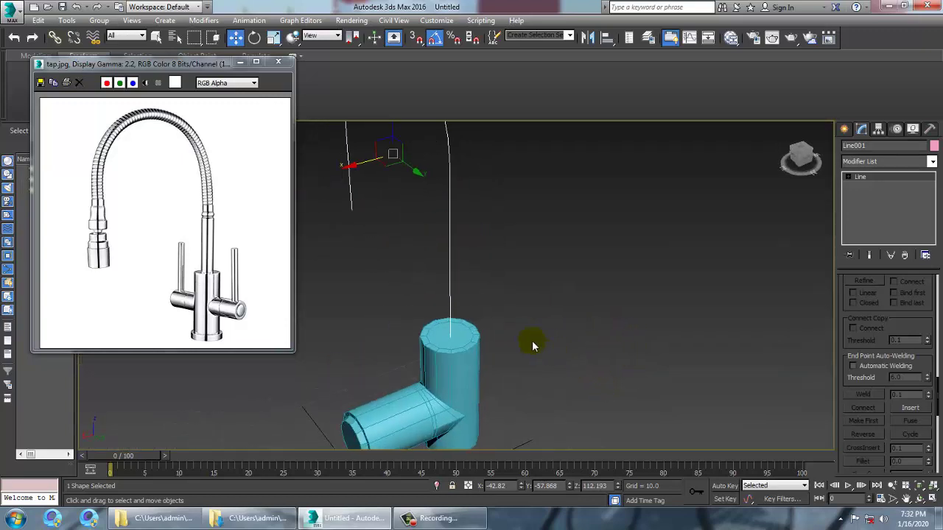
Select the tap body and pick the inset polygon on top of the upright at polygon level.
scroll(534, 347, down, 3)
alt+middle_drag(536, 346, 577, 321)
scroll(575, 322, up, 3)
click(513, 336)
scroll(516, 335, up, 3)
alt+middle_drag(744, 345, 772, 369)
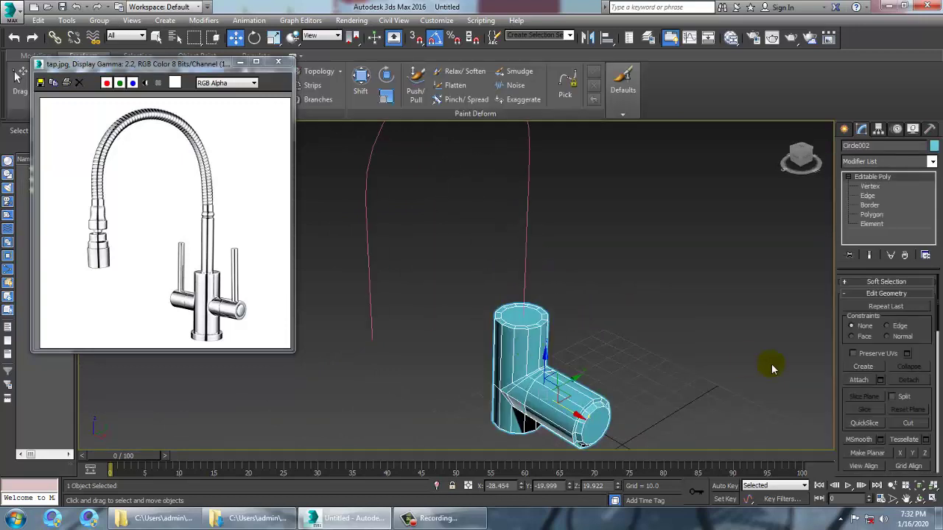
click(872, 215)
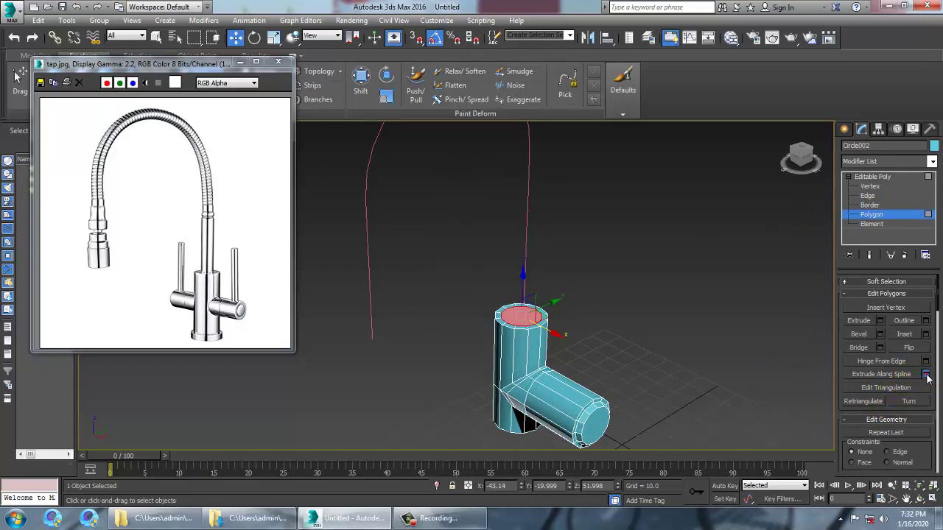
Try extruding the upright's top polygon along the arched spline, and undo the extrusion.
click(926, 374)
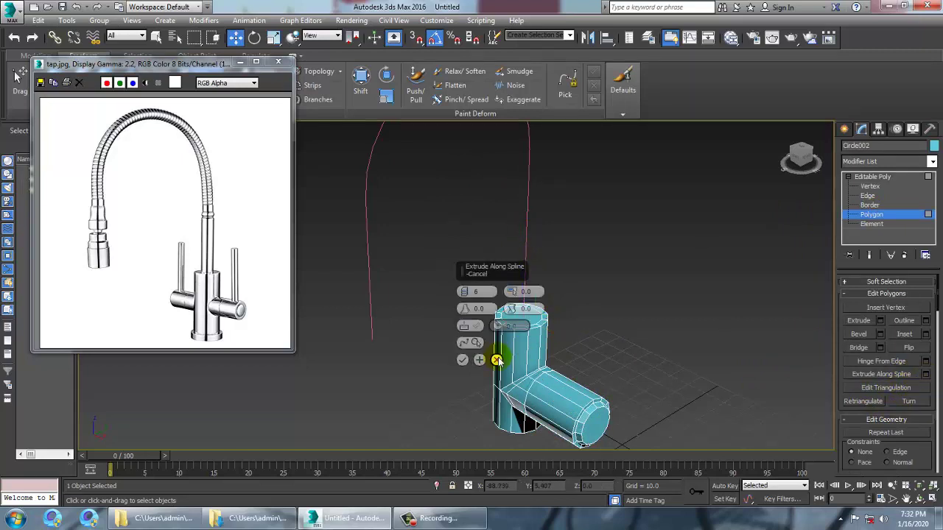
click(497, 360)
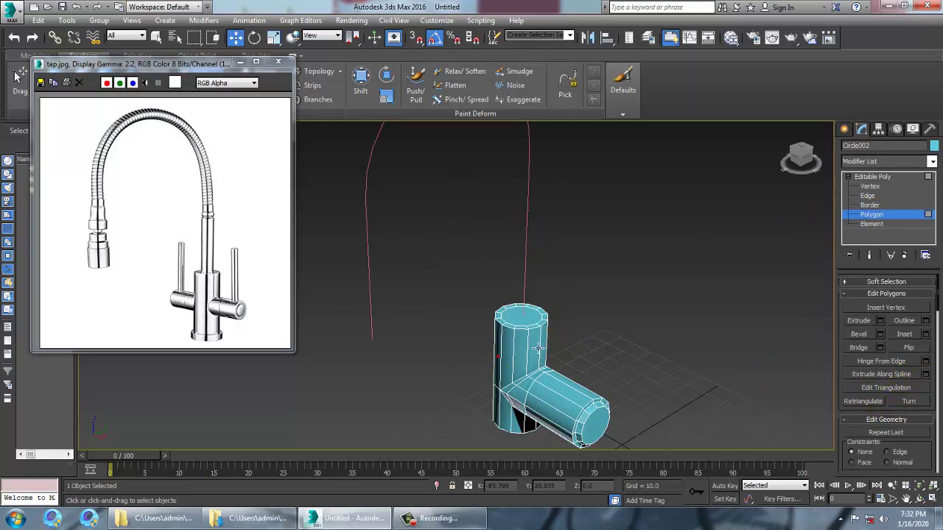
click(903, 375)
click(528, 247)
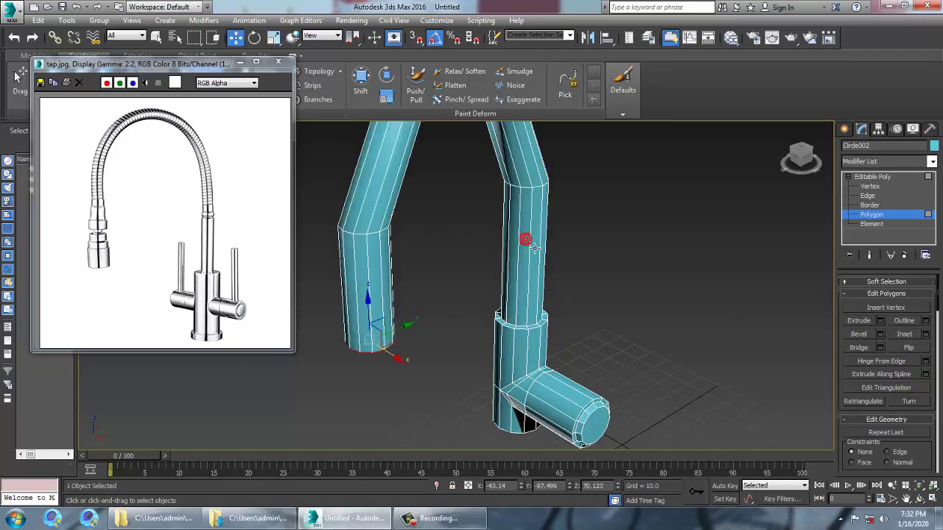
key(ctrl+z)
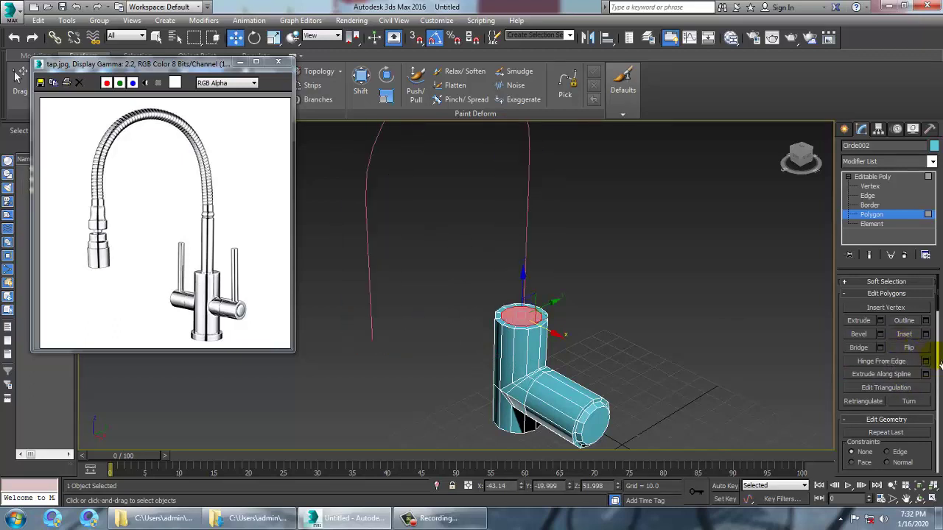
Preview extruding the upright's top polygon along the arched spline with 20 segments, and cancel the extrusion.
click(926, 375)
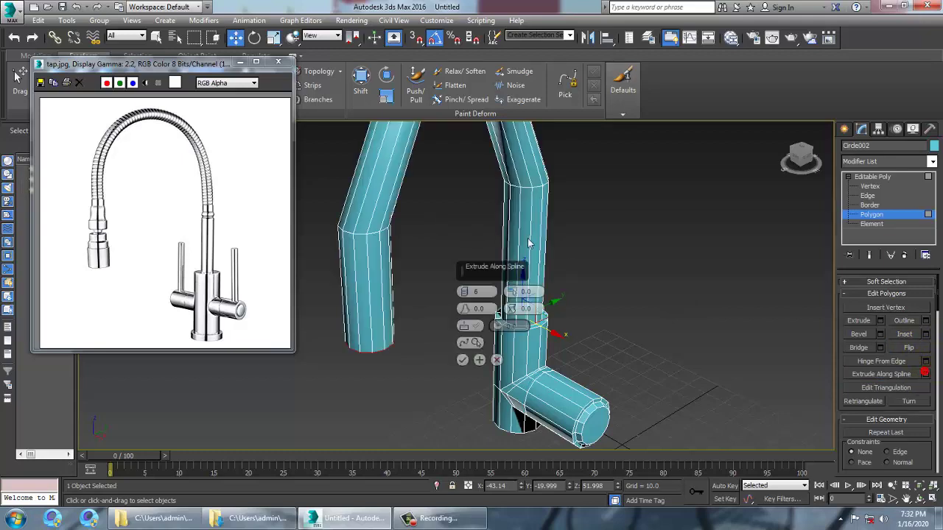
drag(500, 268, 712, 271)
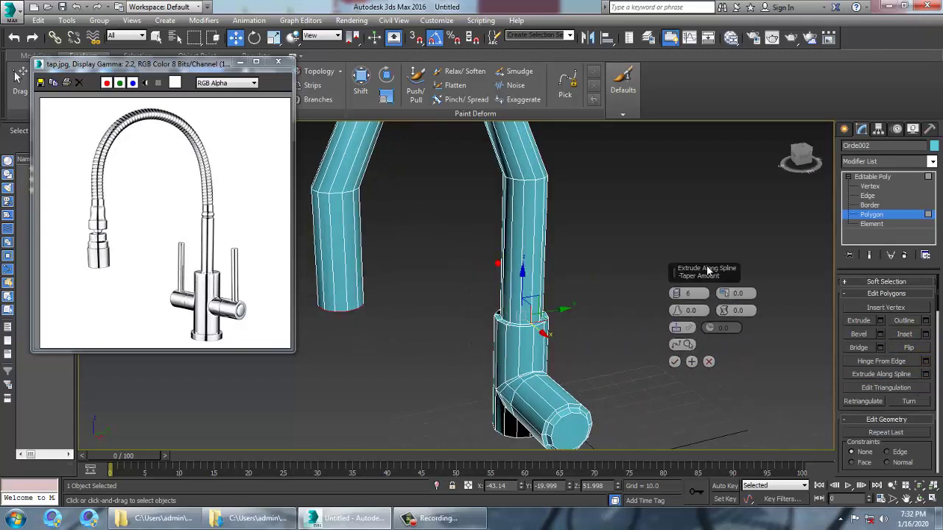
scroll(558, 246, down, 3)
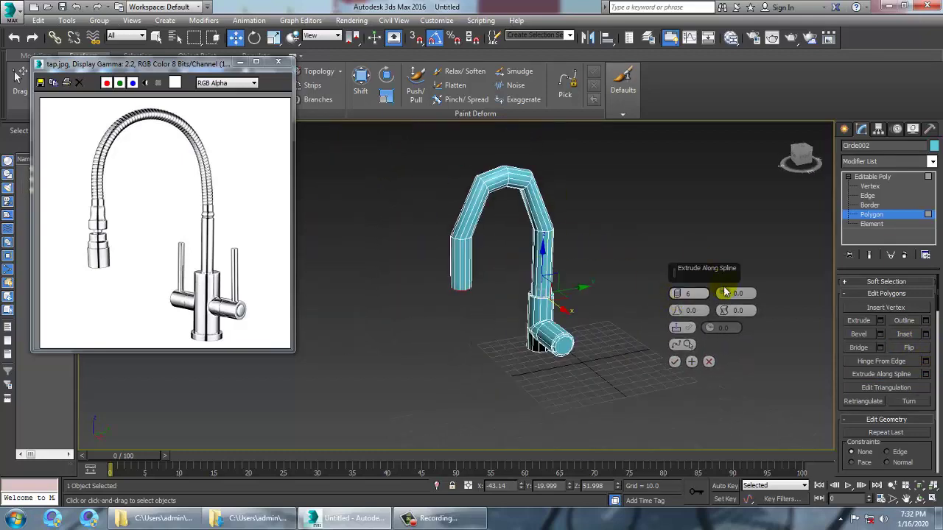
drag(677, 294, 669, 255)
drag(675, 280, 670, 262)
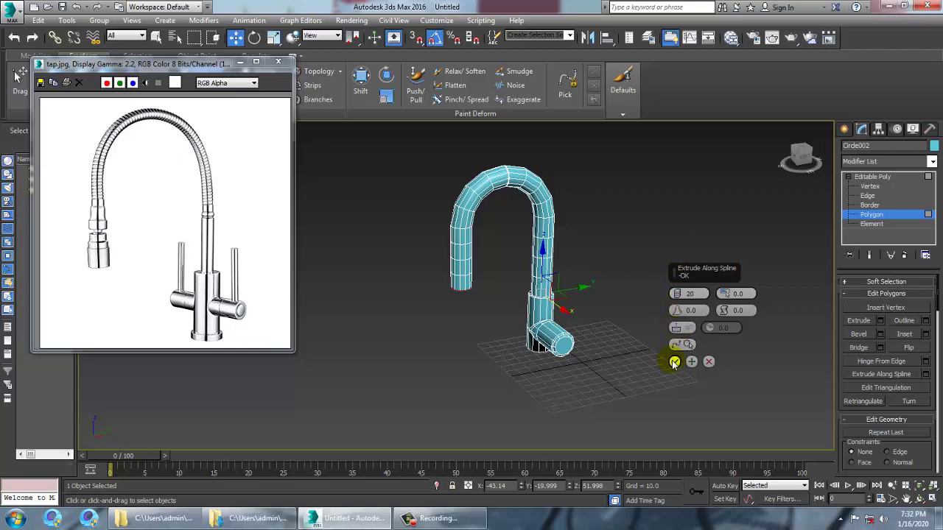
click(709, 362)
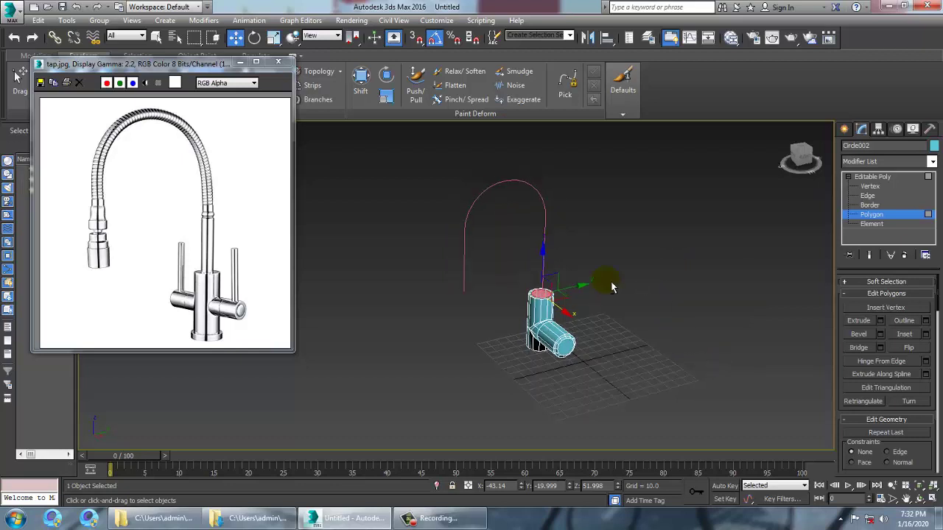
Scale the upright's top polygon down to about 62 percent.
scroll(554, 294, up, 6)
key(r)
drag(554, 297, 616, 336)
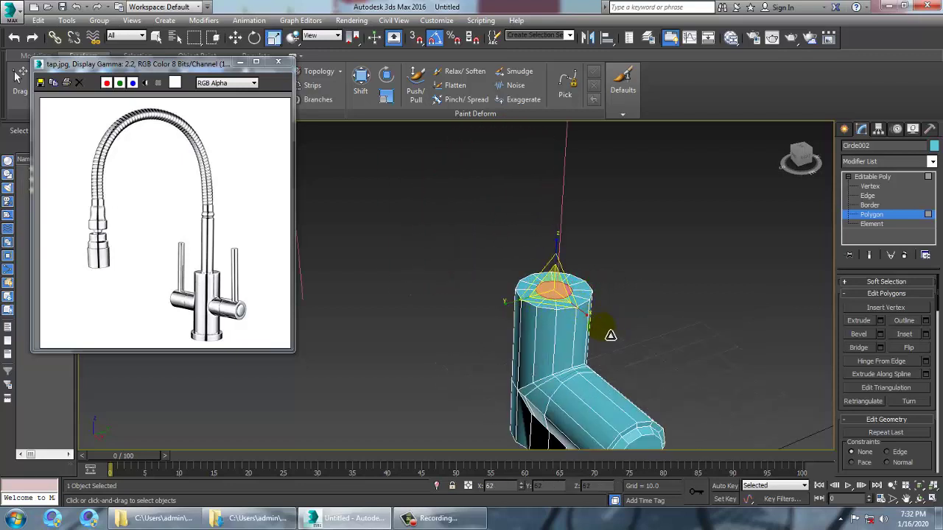
key(w)
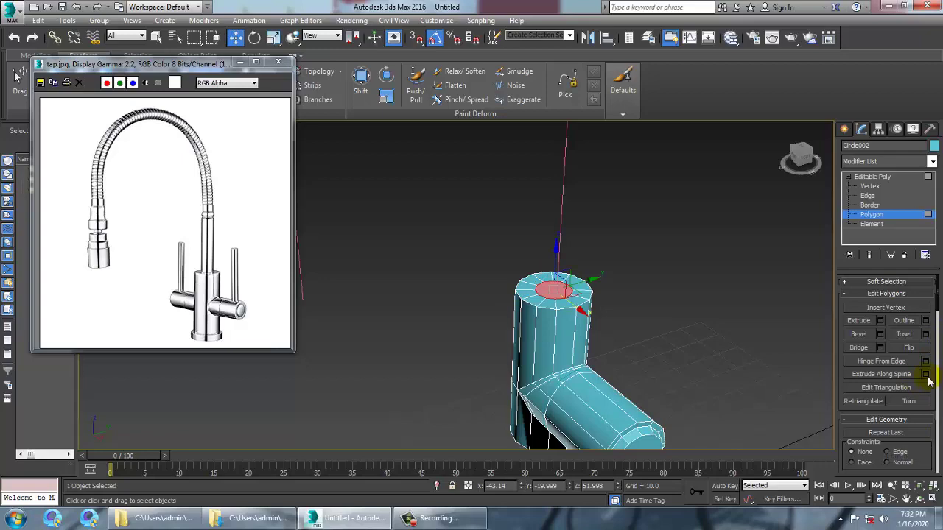
Extrude the reduced top polygon along the arched spline with 20 segments, and leave polygon level.
click(926, 374)
scroll(596, 259, down, 4)
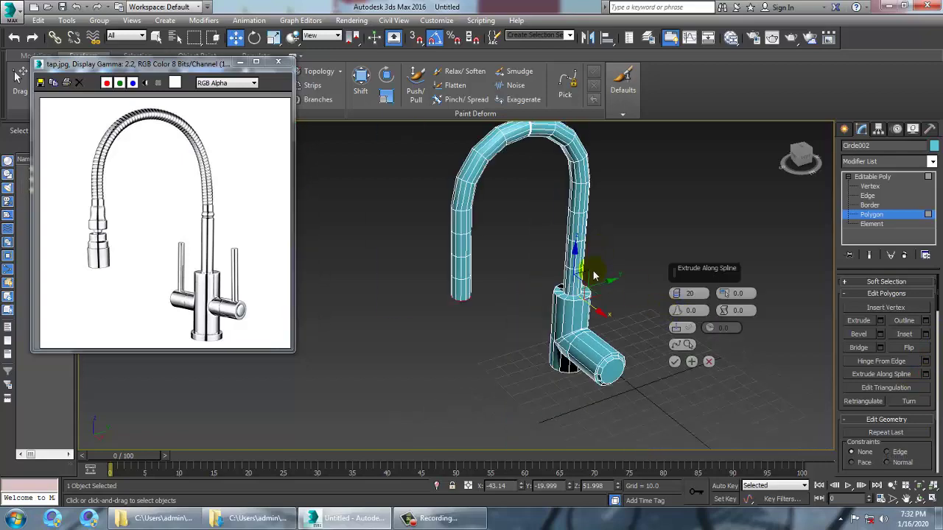
alt+middle_drag(594, 274, 583, 294)
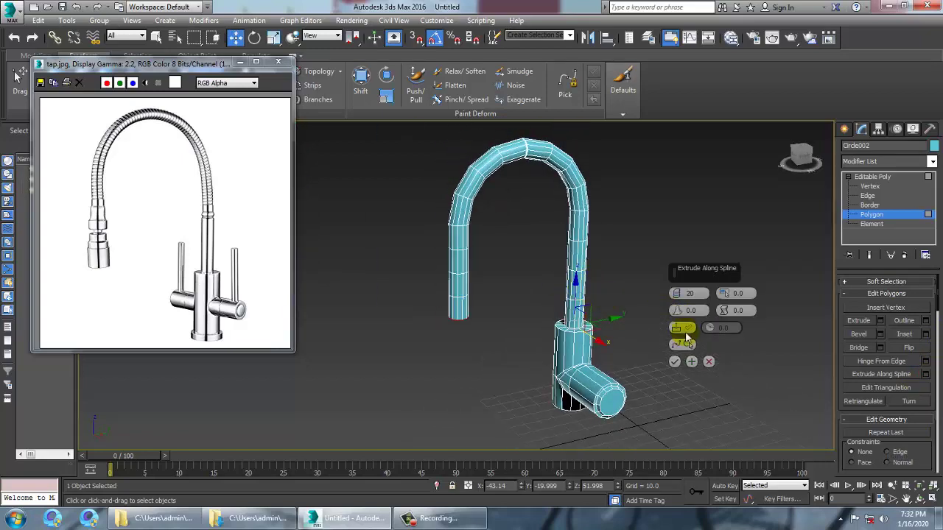
click(674, 363)
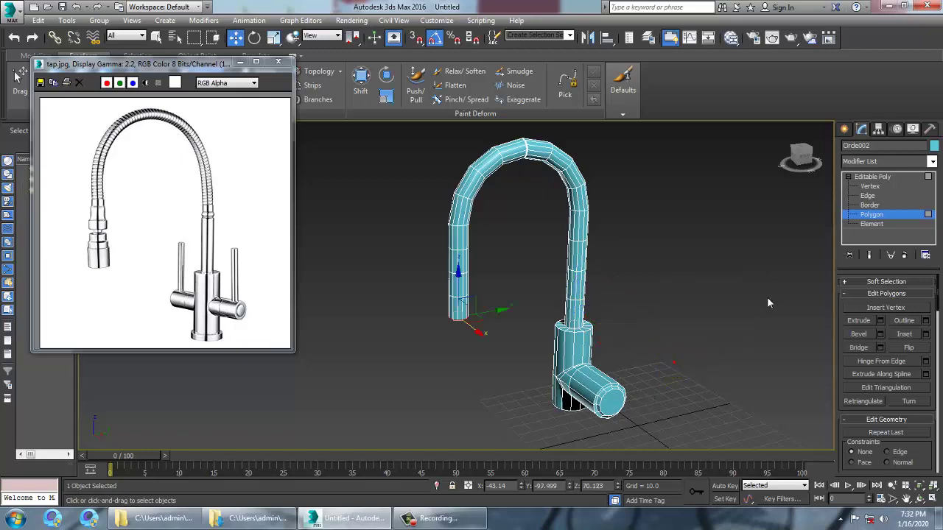
click(875, 177)
Select all the closely spaced edge loops at the peak of the spout's arch at edge level and remove them.
alt+middle_drag(665, 224, 556, 240)
middle_drag(578, 196, 597, 285)
scroll(584, 272, up, 3)
scroll(574, 272, up, 6)
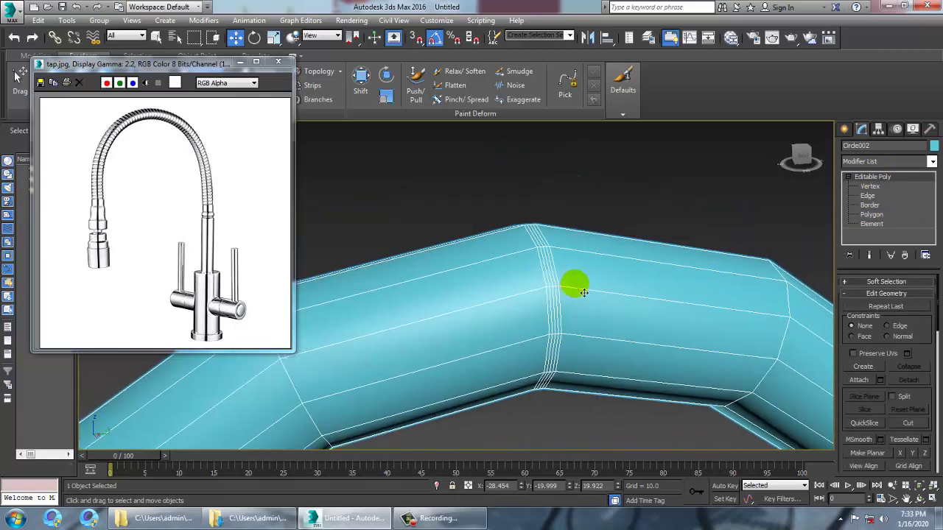
click(868, 196)
click(546, 277)
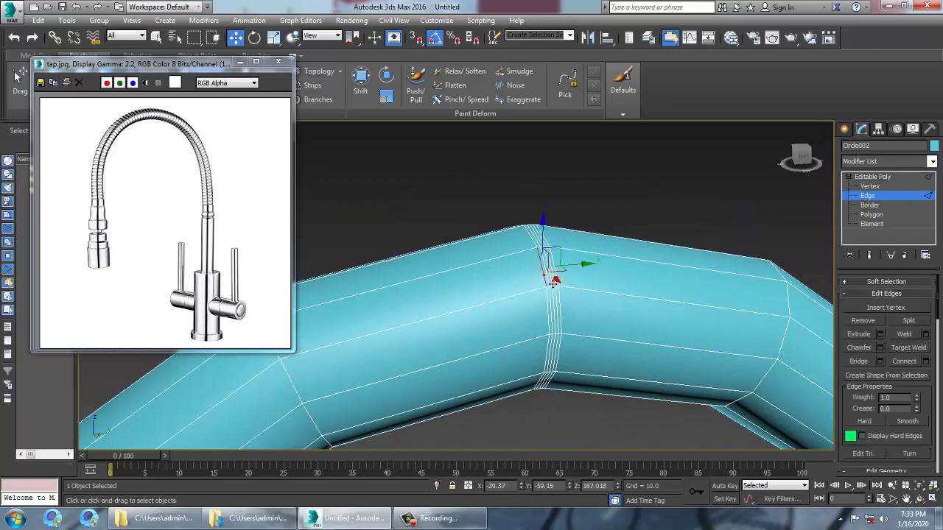
scroll(544, 277, up, 5)
scroll(549, 302, down, 5)
scroll(582, 295, up, 6)
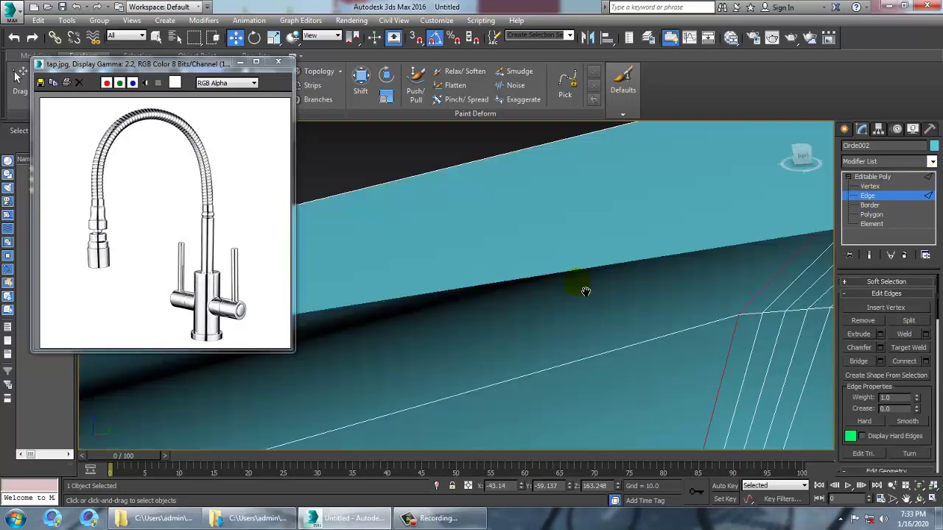
scroll(567, 298, down, 6)
click(526, 305)
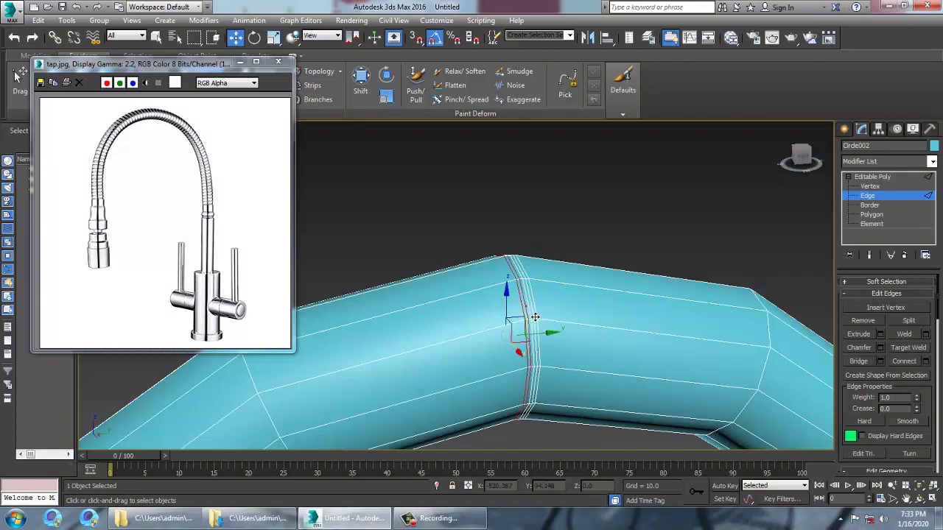
drag(538, 322, 546, 317)
key(ctrl+BackSpace)
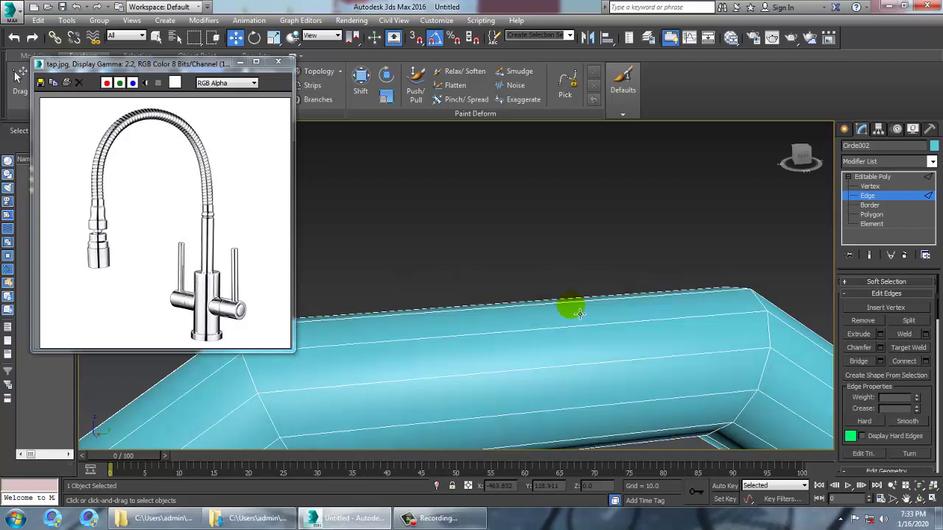
Undo the removal of the edge loops at the arch's peak and clear the edge selection.
scroll(578, 299, down, 6)
middle_drag(621, 289, 594, 232)
double_click(593, 233)
scroll(567, 288, up, 5)
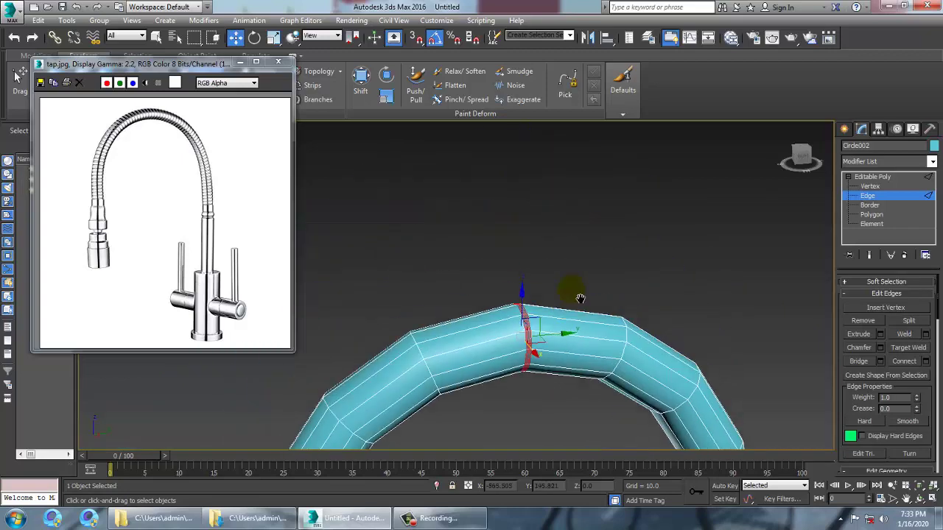
middle_drag(558, 294, 569, 209)
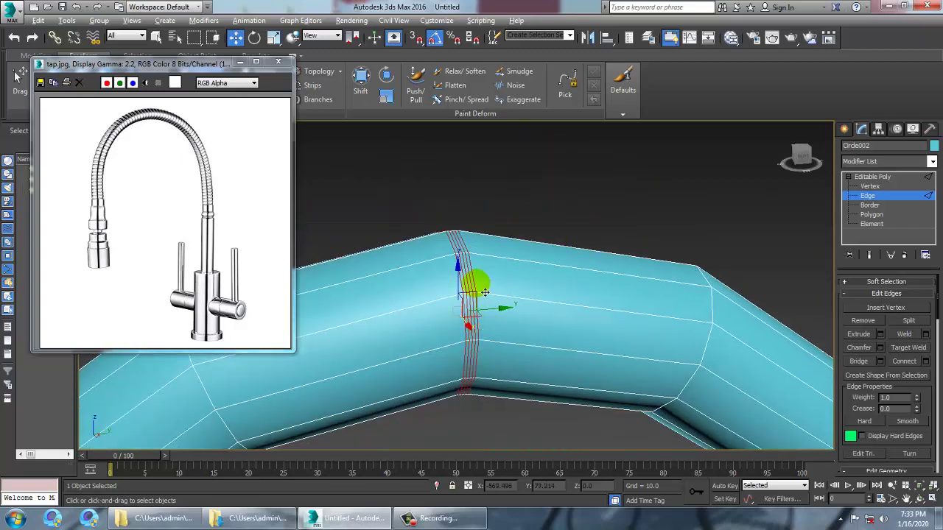
alt+click(477, 285)
click(540, 225)
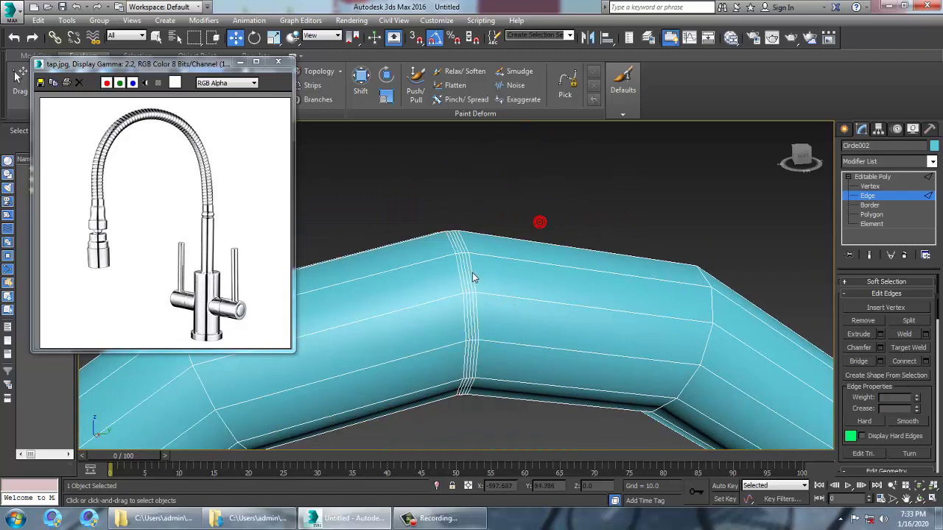
Remove the surplus edge loops at the arch's peak so a single loop remains, and leave edge level.
click(473, 278)
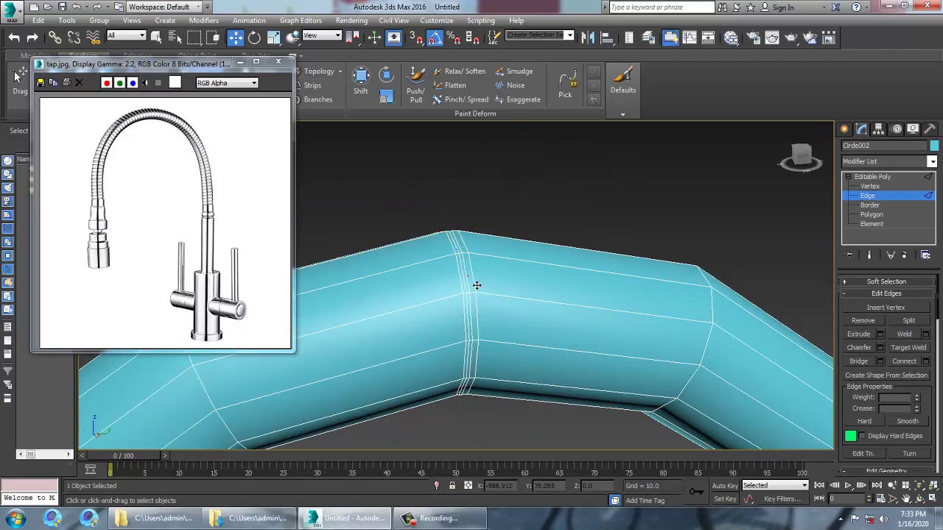
key(ctrl+z)
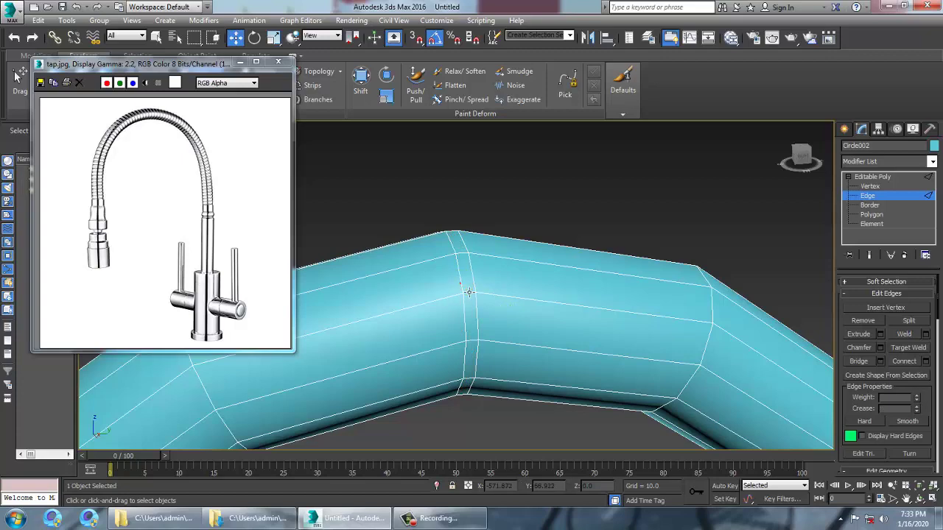
scroll(537, 288, down, 5)
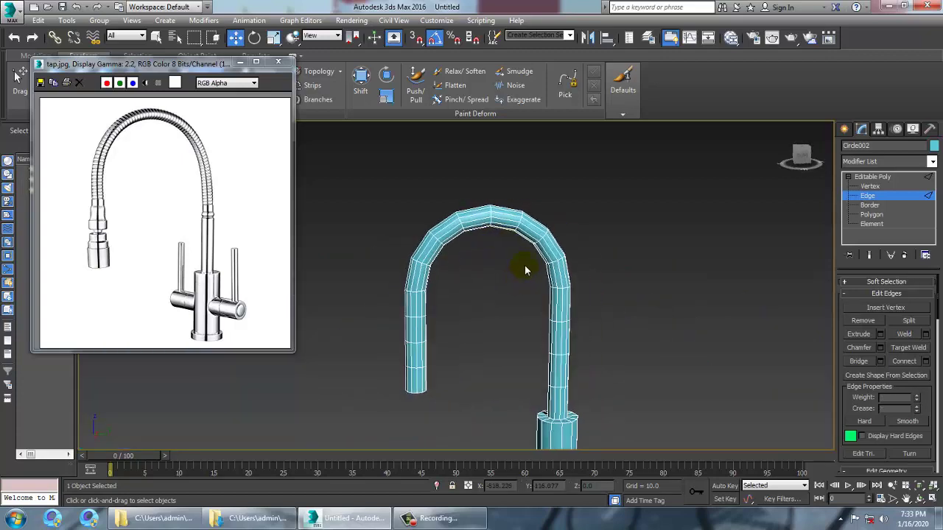
middle_drag(525, 271, 570, 313)
scroll(570, 313, up, 5)
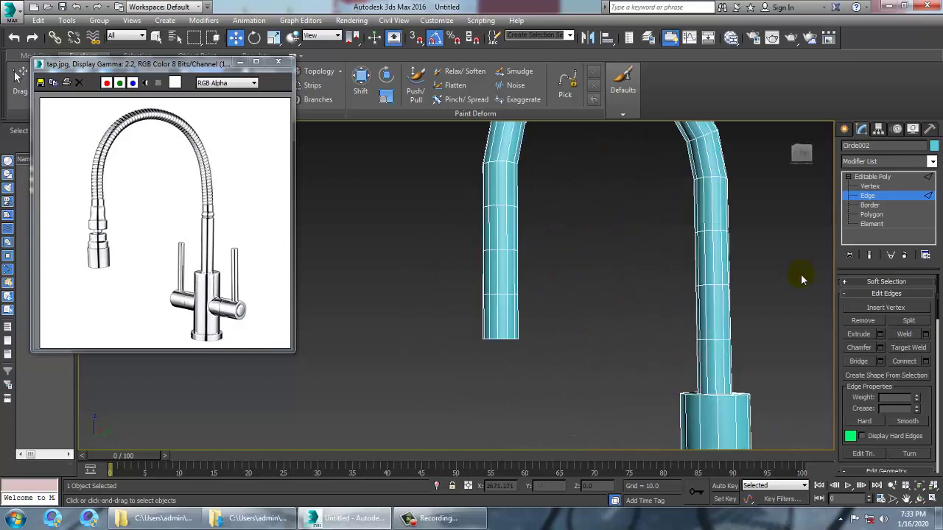
click(873, 178)
middle_drag(642, 207, 583, 290)
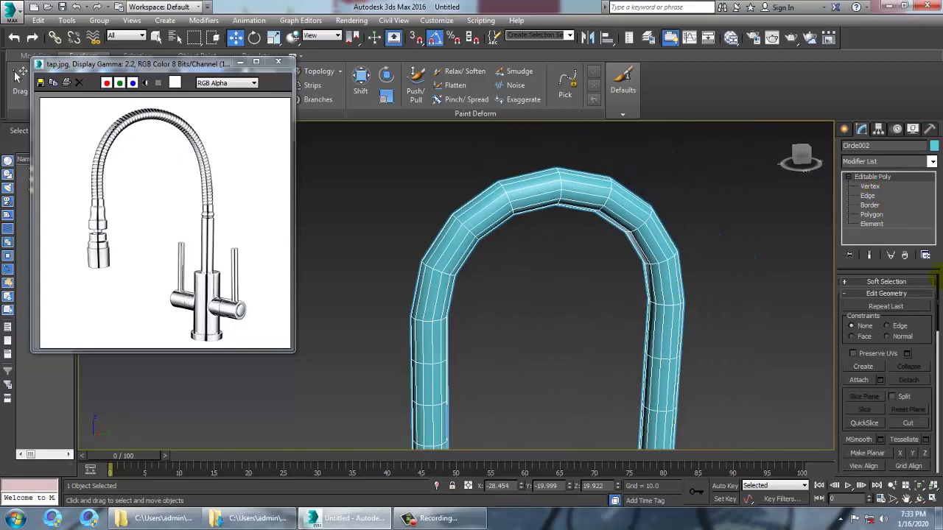
Return to edge level on the tap and save the scene to the Desktop as tap.
click(869, 196)
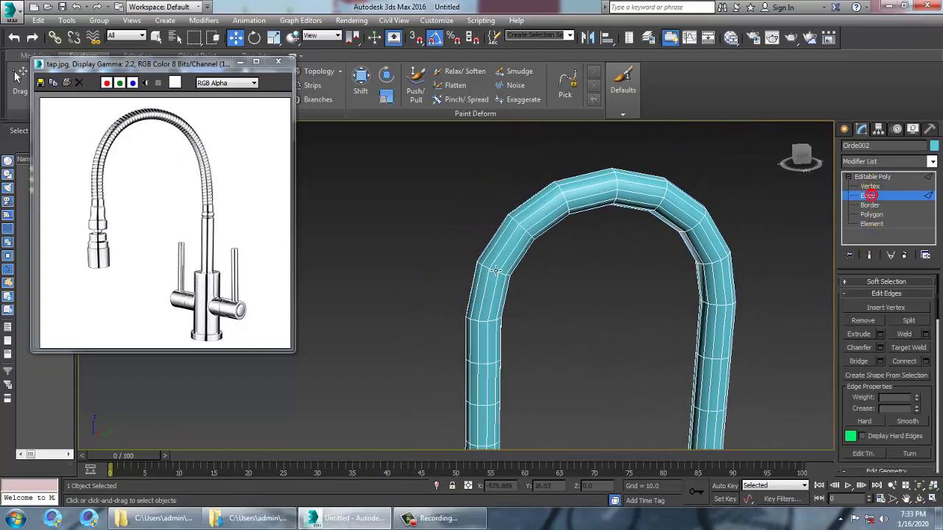
scroll(567, 287, up, 3)
key(ctrl+s)
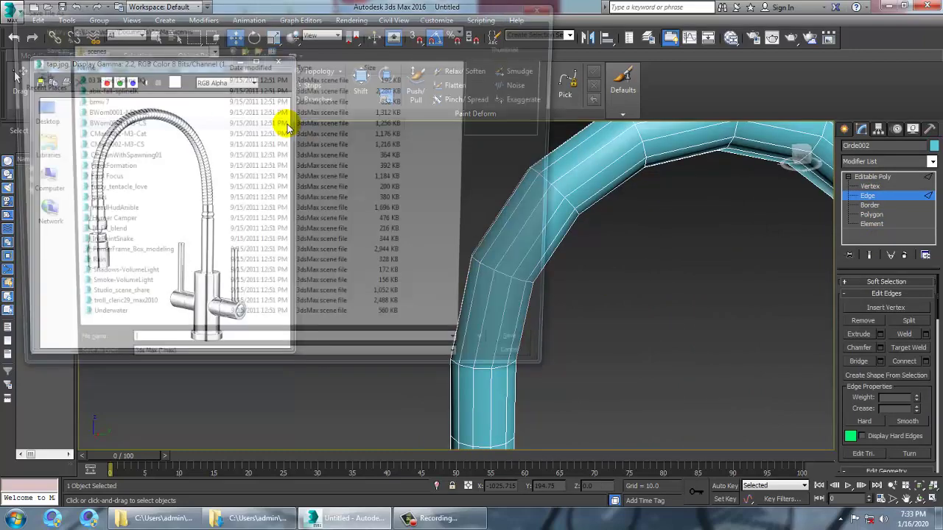
click(34, 111)
text(tap)
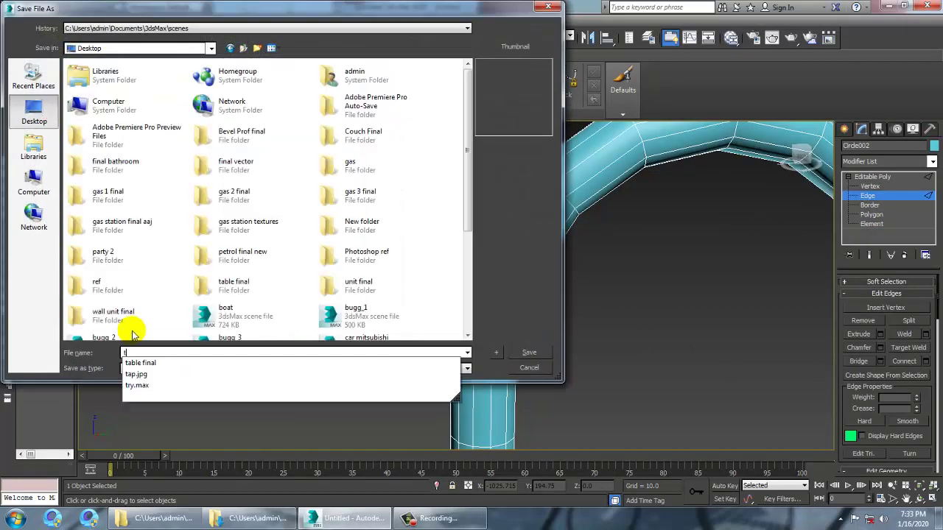
key(Return)
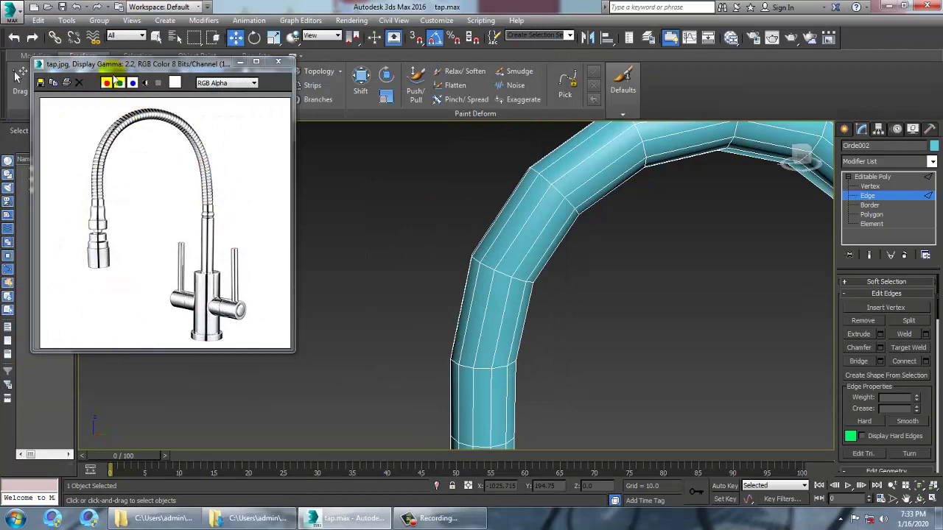
Move the reference image clear of the modeling tools and add Swift Loop edge loops across a spout segment on the arch's free-leg side.
drag(107, 59, 107, 111)
click(36, 56)
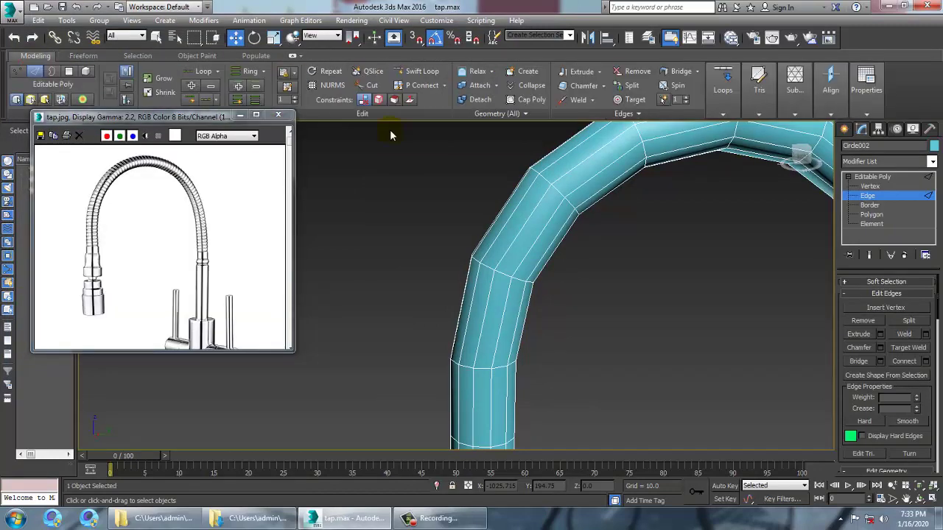
click(423, 72)
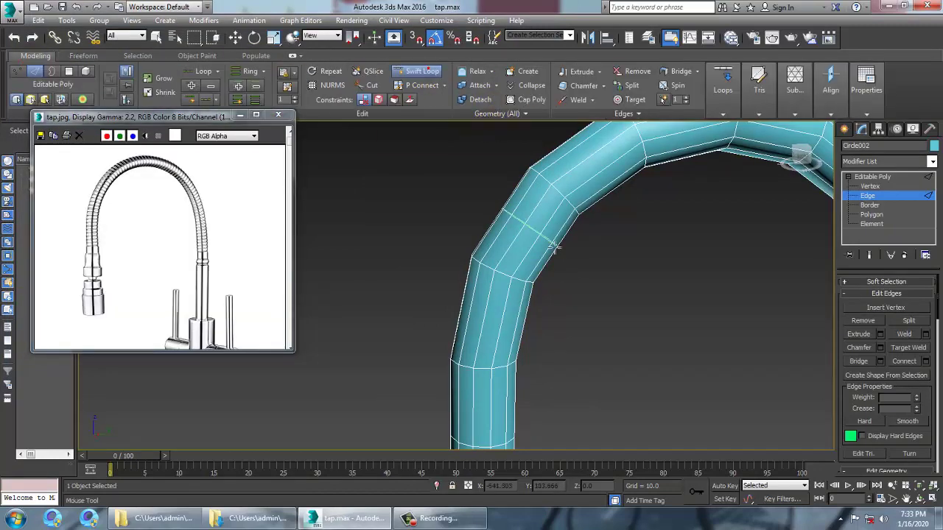
click(574, 190)
middle_drag(595, 169, 522, 272)
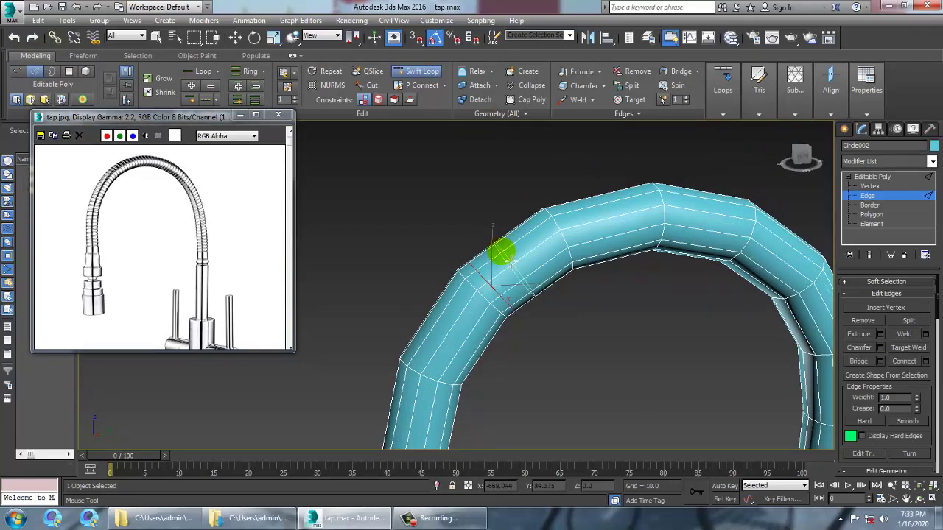
click(516, 262)
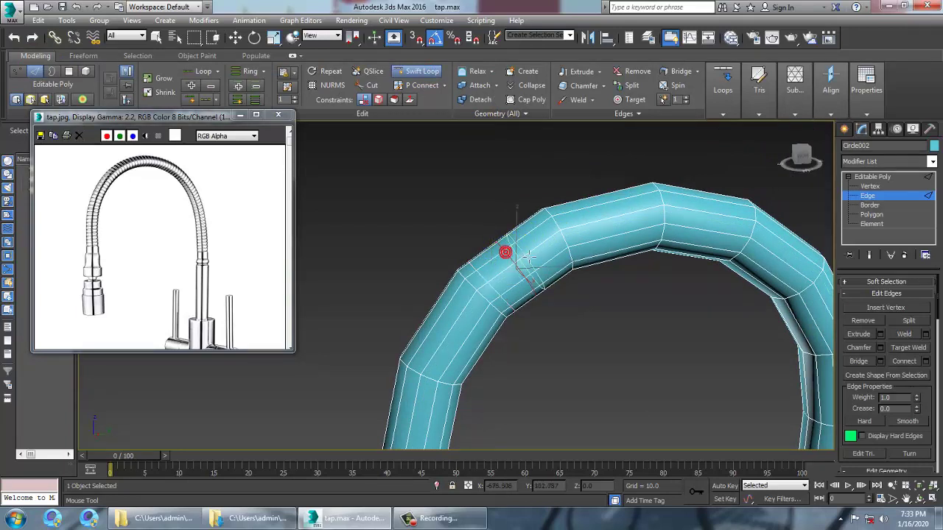
click(535, 257)
Add further Swift Loop edge loops across the spout segment just before the arch's peak, on the free-leg side.
click(578, 234)
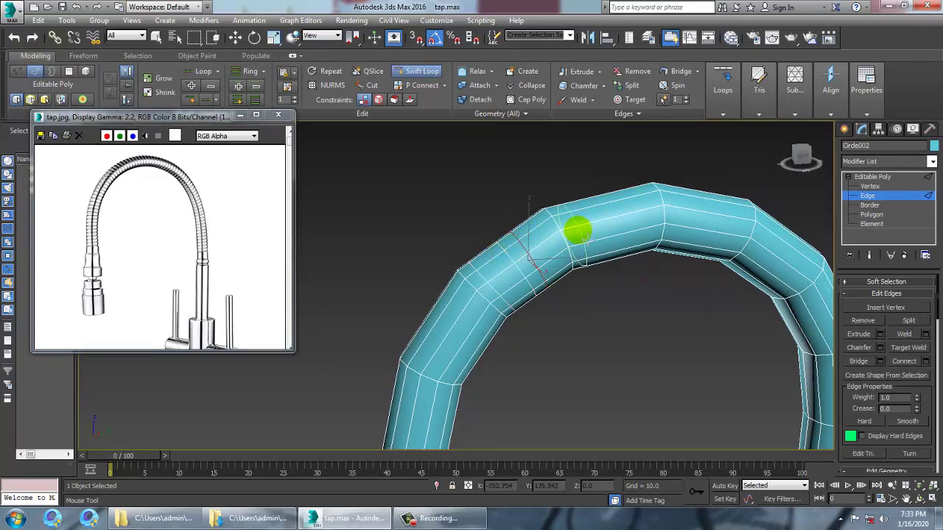
drag(596, 221, 616, 223)
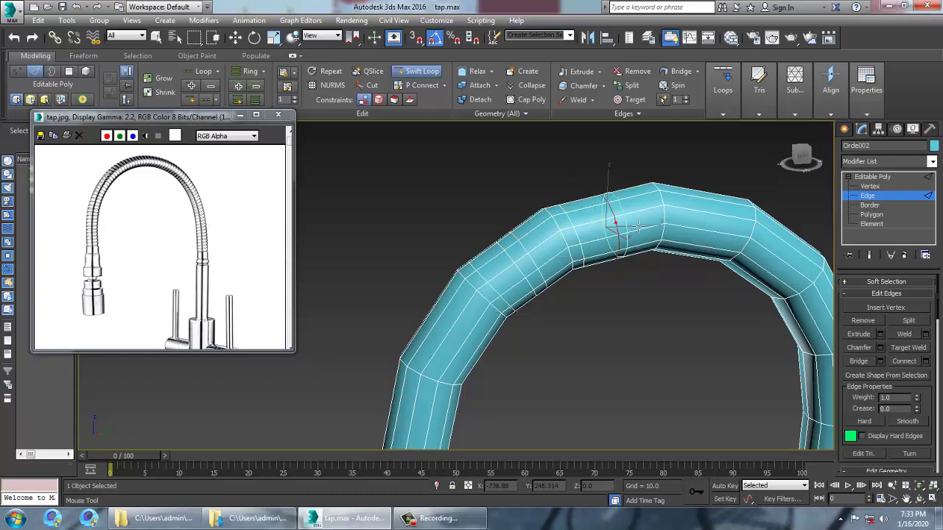
click(628, 218)
Add Swift Loop edge loops across the two spout segments just past the arch's peak, on the base side.
alt+middle_drag(672, 222, 646, 232)
click(628, 222)
click(627, 223)
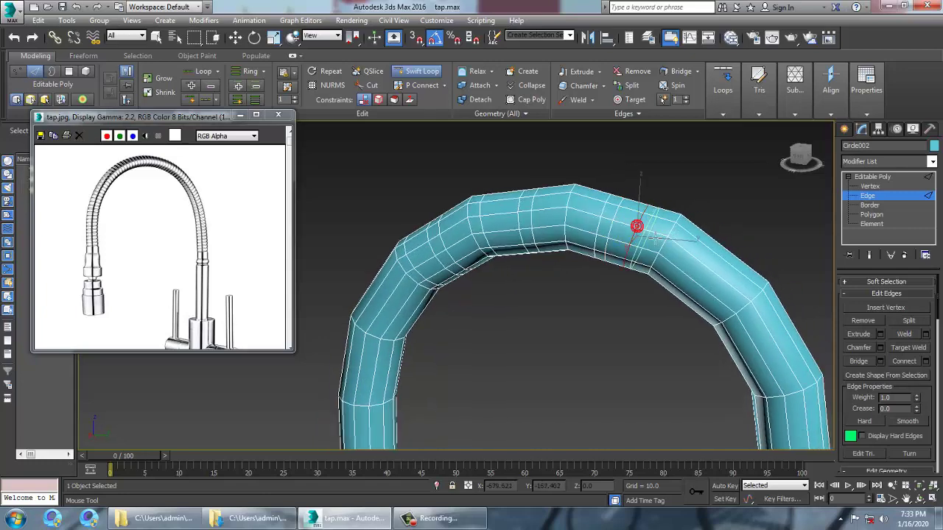
click(688, 251)
click(698, 264)
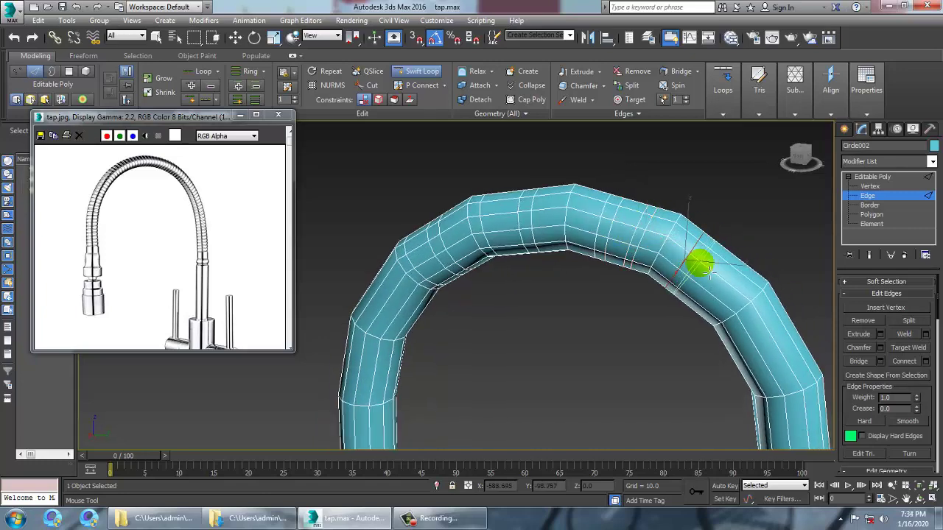
click(722, 282)
click(739, 296)
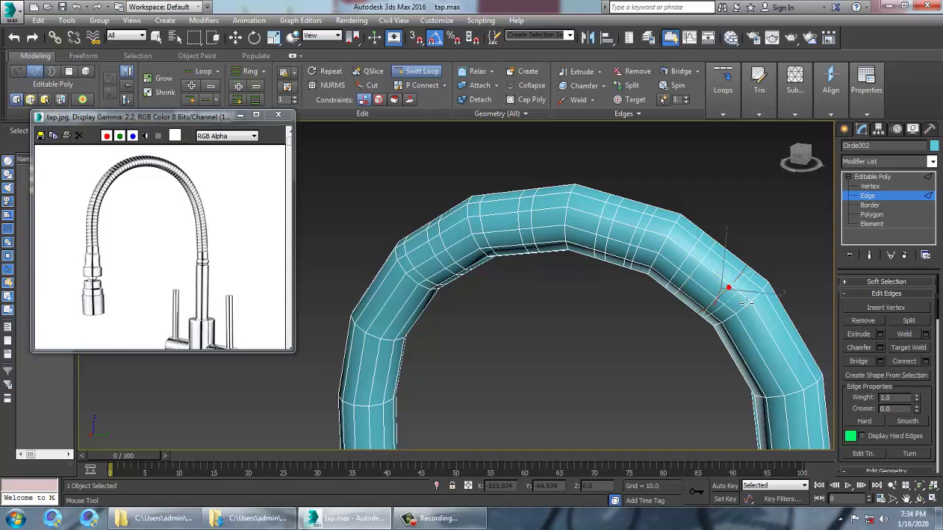
Add Swift Loop edge loops across the next two spout segments down the base side, ending where the straight leg begins.
middle_drag(748, 302, 651, 235)
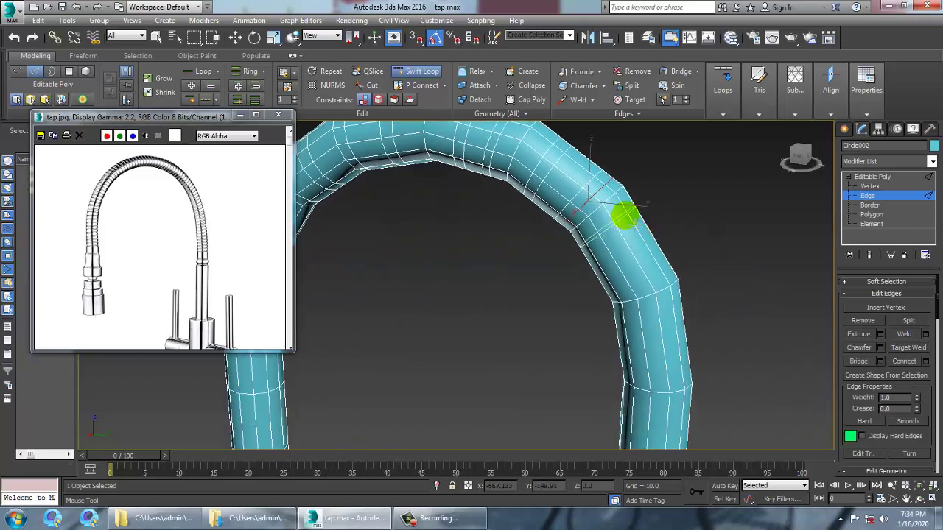
click(625, 215)
click(638, 242)
click(656, 276)
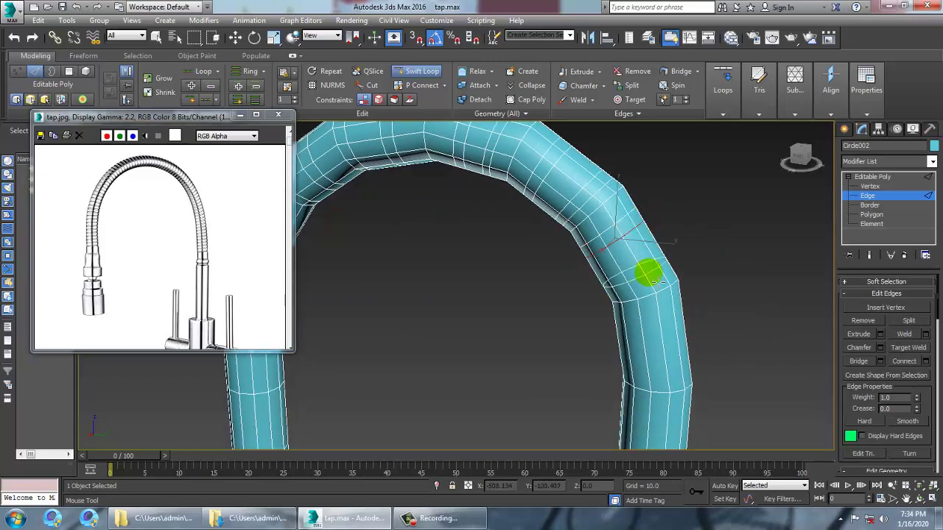
click(661, 292)
middle_drag(662, 292, 660, 257)
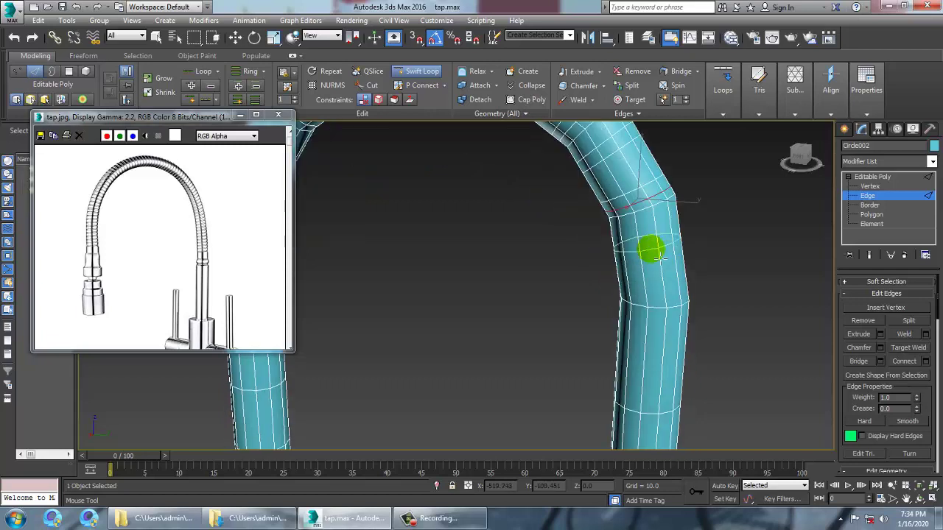
click(661, 239)
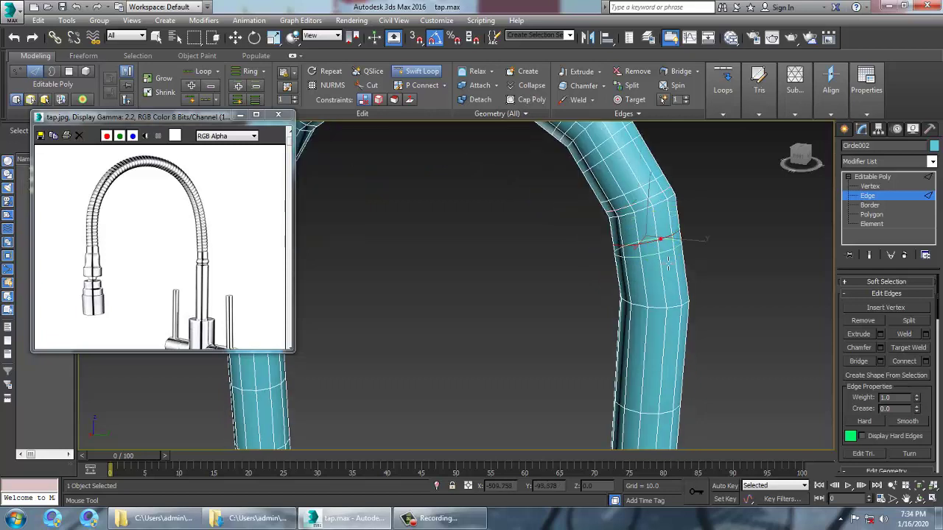
click(659, 253)
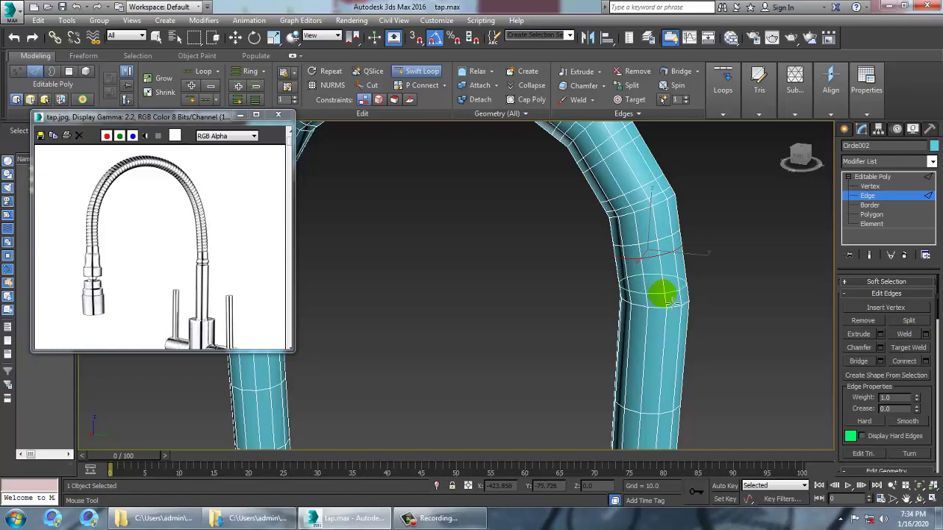
click(663, 293)
Add two pairs of Swift Loop edge loops across the undivided curved segment on the arch's free-leg side.
middle_drag(686, 291, 692, 178)
scroll(675, 224, down, 5)
middle_drag(673, 227, 654, 250)
scroll(653, 254, up, 5)
click(625, 234)
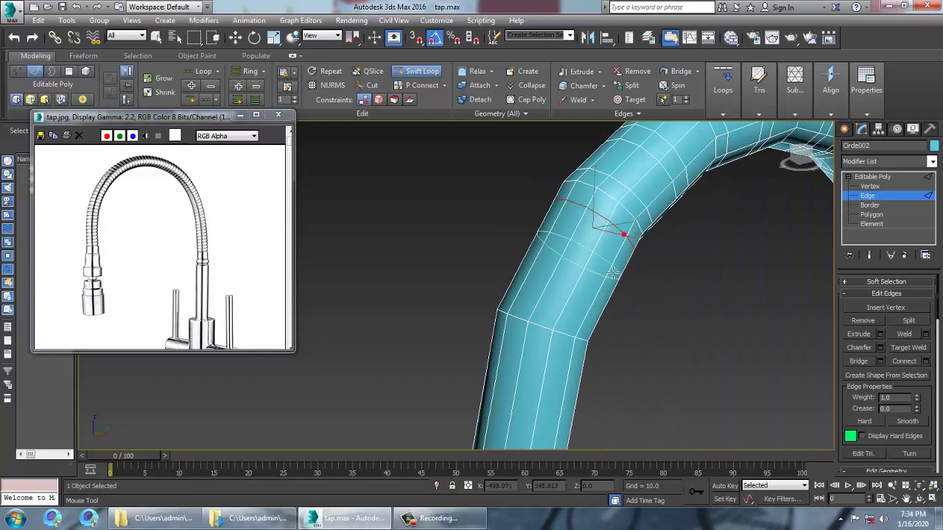
click(615, 250)
click(586, 298)
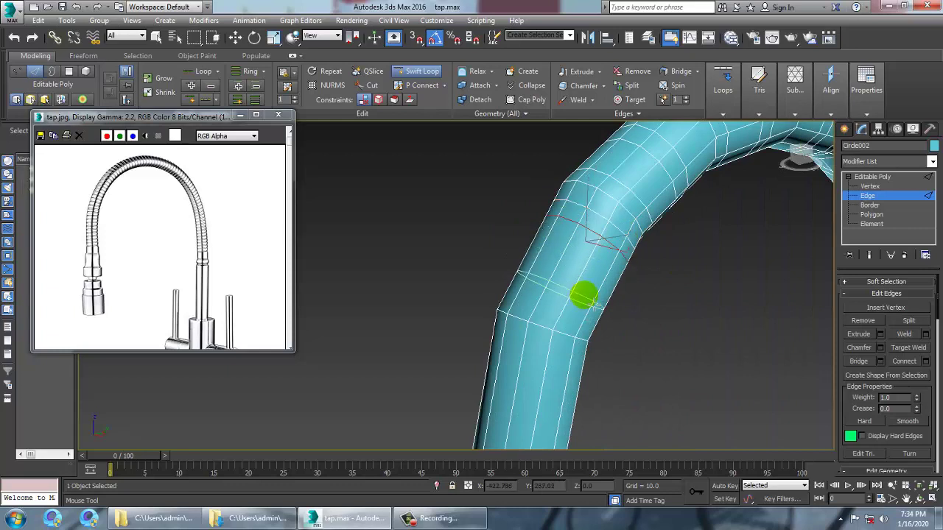
click(574, 308)
Add Swift Loop edge loops across the last curved segment above the straight free leg, and leave Swift Loop and edge level.
middle_drag(533, 445, 571, 309)
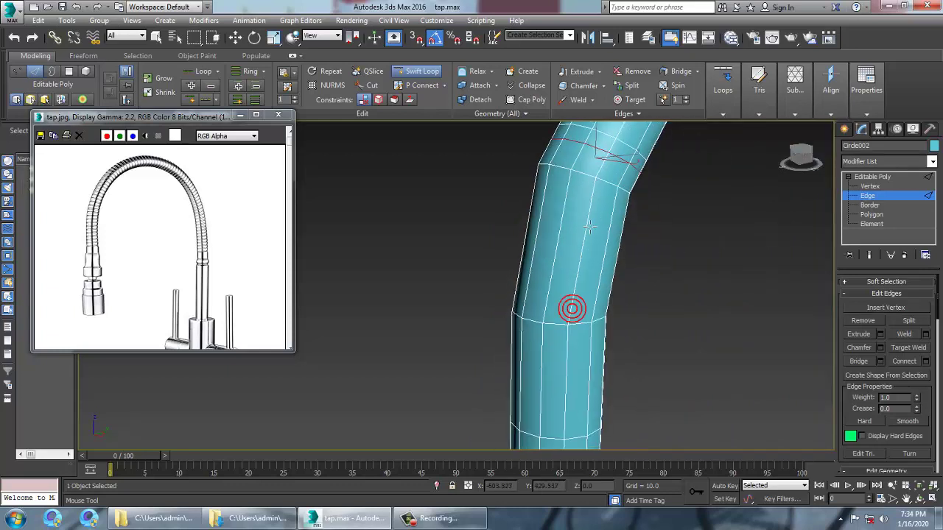
click(589, 222)
click(564, 300)
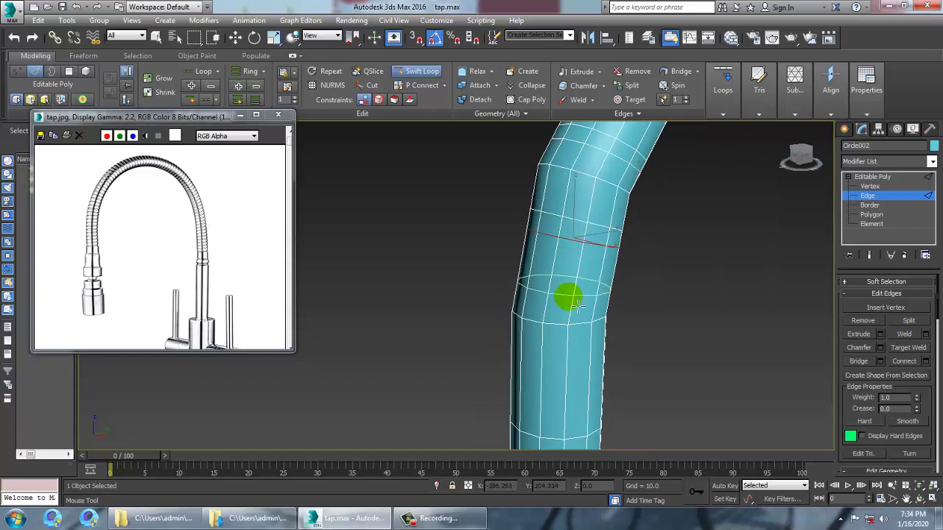
click(571, 319)
click(570, 314)
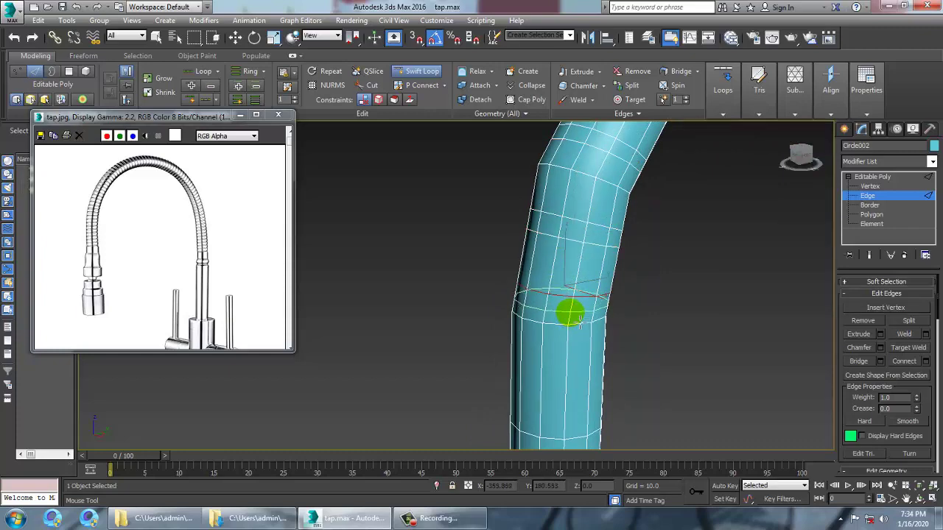
scroll(640, 282, down, 6)
middle_drag(715, 259, 616, 271)
scroll(616, 271, up, 3)
right_click(616, 271)
click(869, 177)
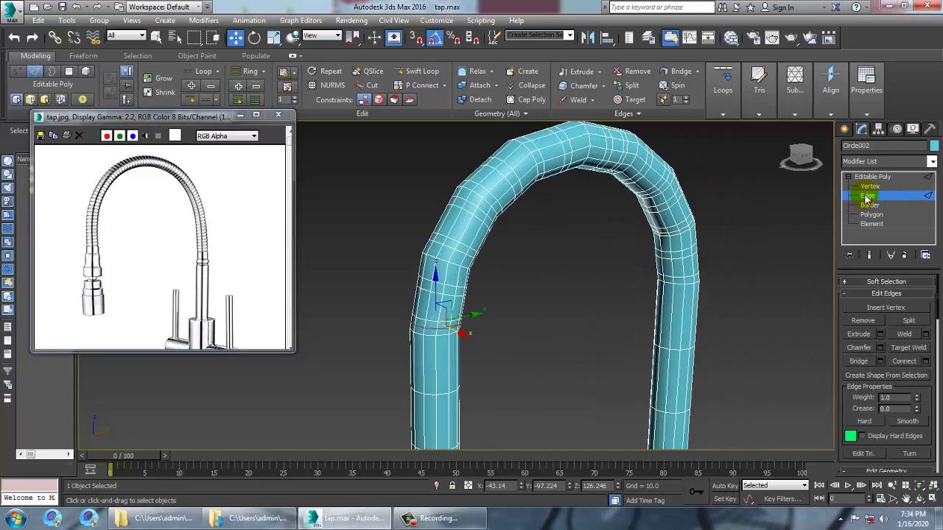
At edge level, select one lengthwise edge in each narrow band from the bottom of the free-leg curve up to the peak.
scroll(508, 295, up, 4)
key(2)
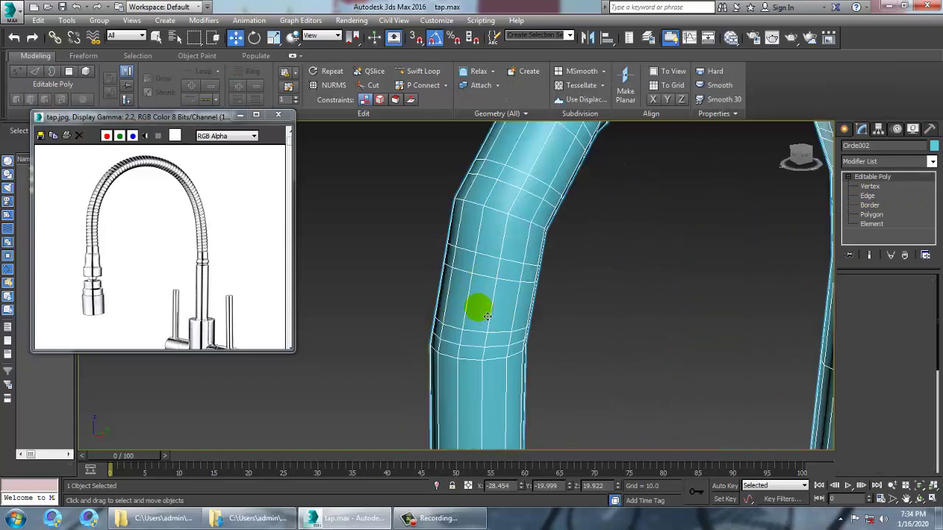
drag(472, 345, 475, 273)
ctrl+click(475, 267)
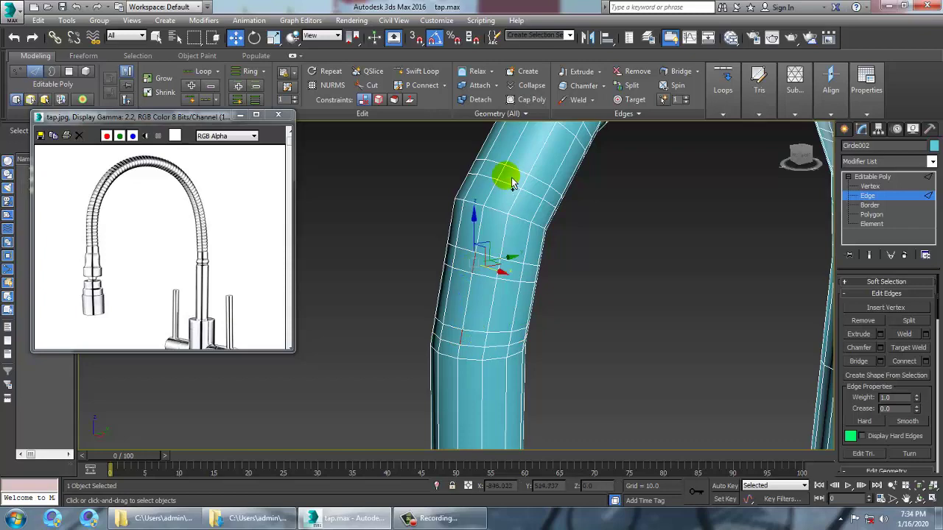
ctrl+click(502, 176)
middle_drag(604, 174, 590, 317)
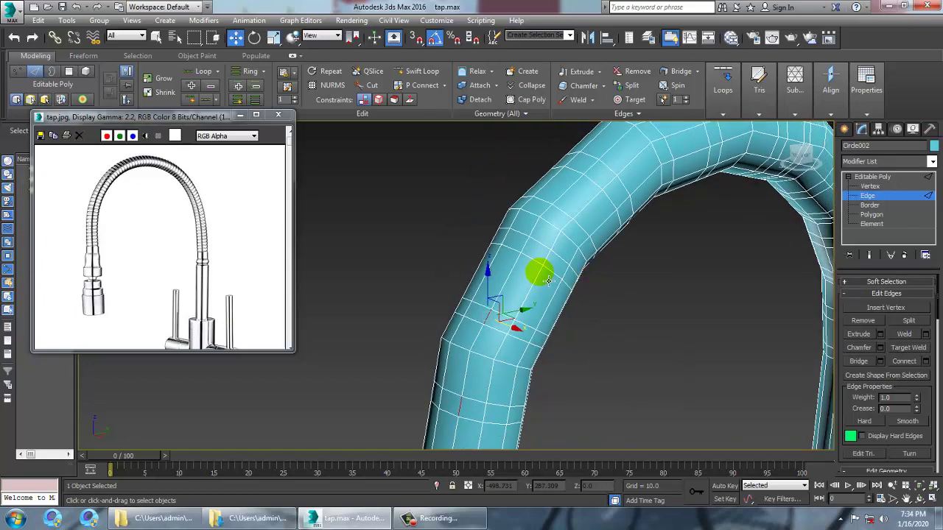
ctrl+click(524, 245)
drag(555, 220, 602, 194)
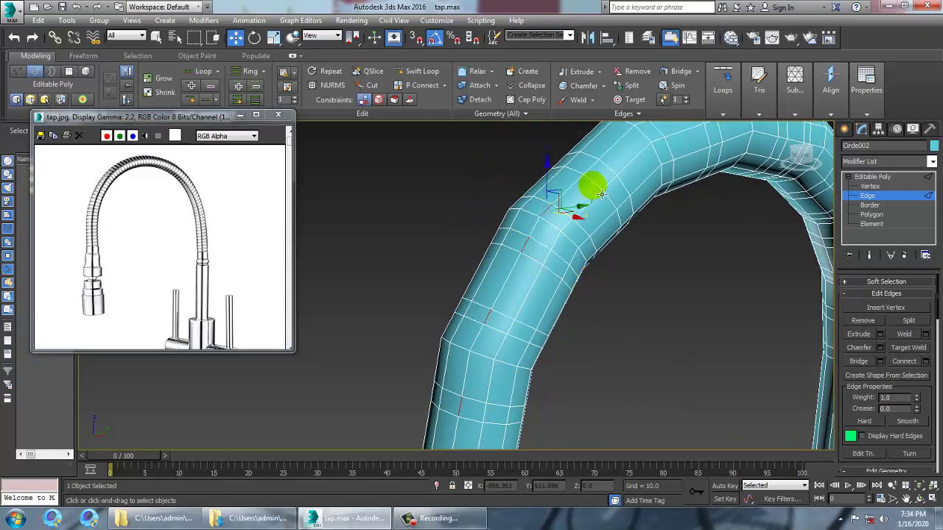
alt+middle_drag(599, 176, 609, 230)
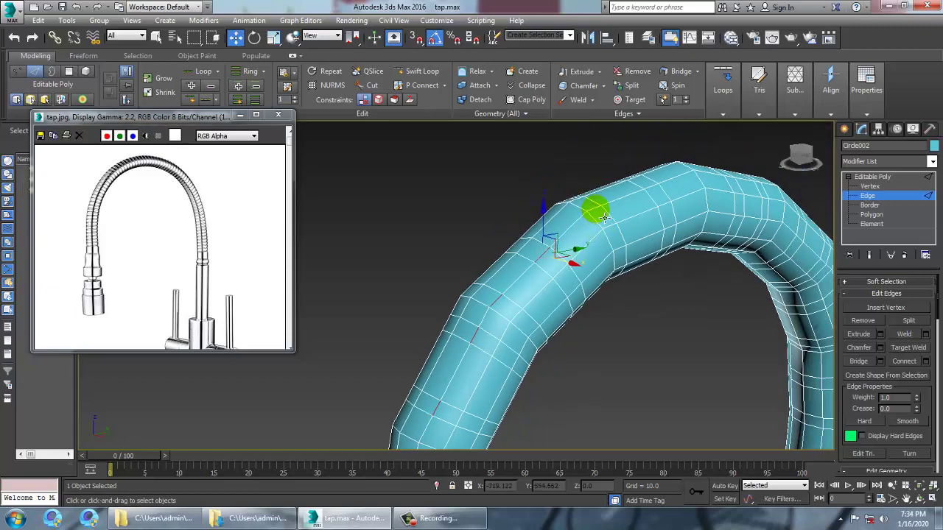
ctrl+click(596, 210)
ctrl+click(651, 188)
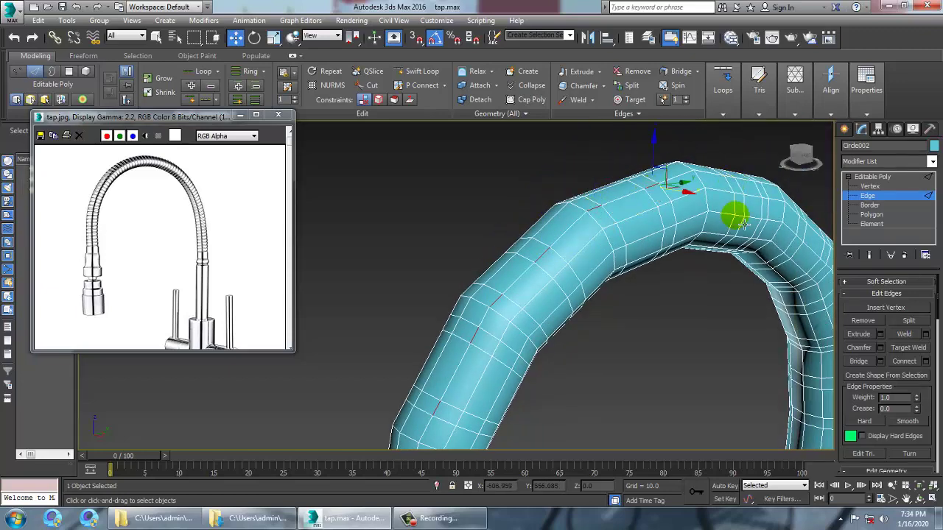
Extend the edge selection with one lengthwise edge in each narrow band past the arch's peak, on the base side.
alt+middle_drag(743, 223, 539, 277)
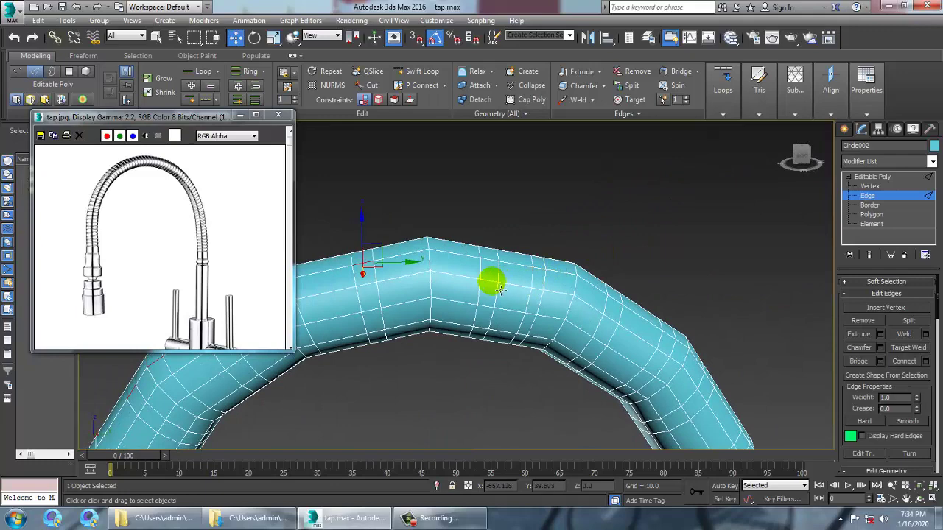
click(500, 288)
click(543, 288)
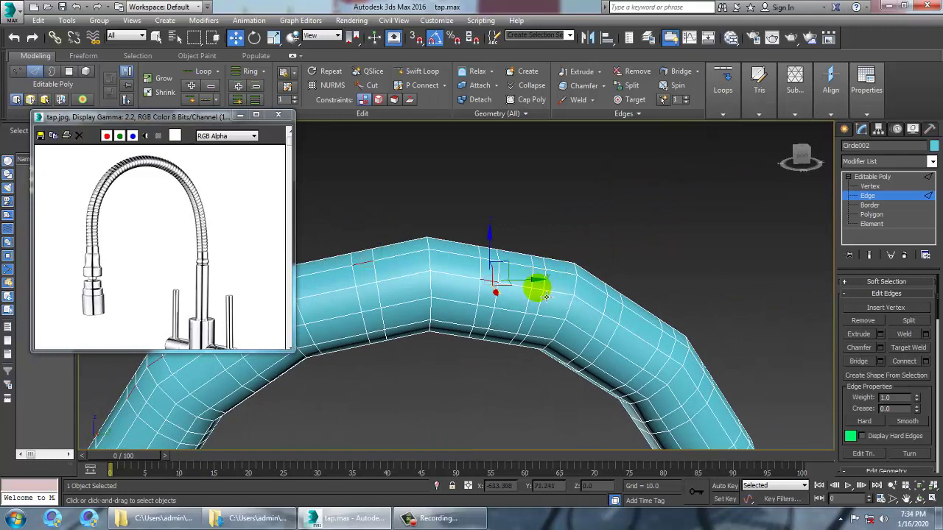
ctrl+click(614, 322)
ctrl+click(667, 355)
middle_drag(666, 355, 613, 280)
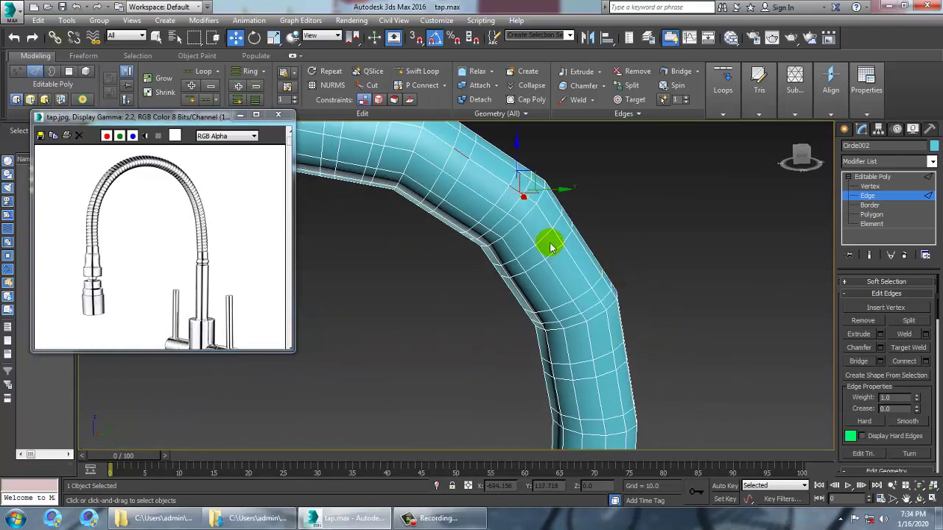
ctrl+click(567, 247)
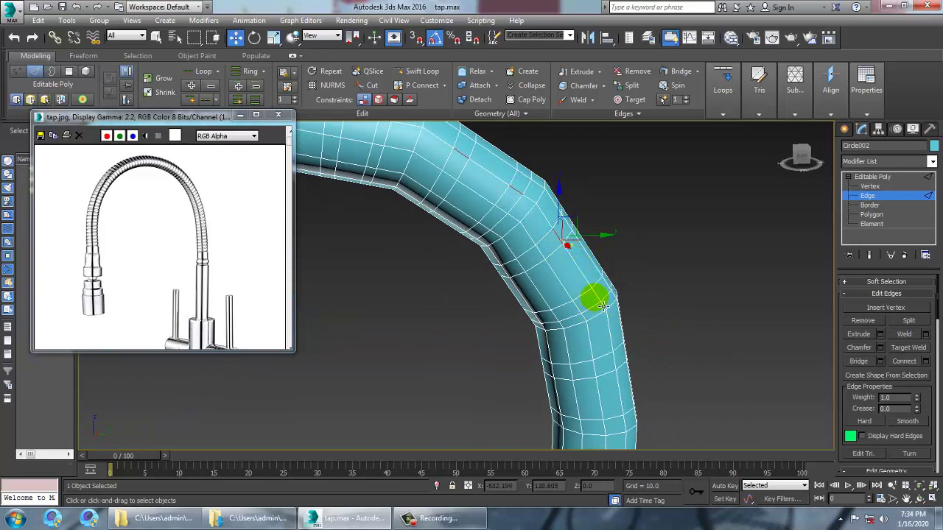
Expand the selected edges to full rings around the spout, widen the command panel and convert the selection to polygons.
key(alt+r)
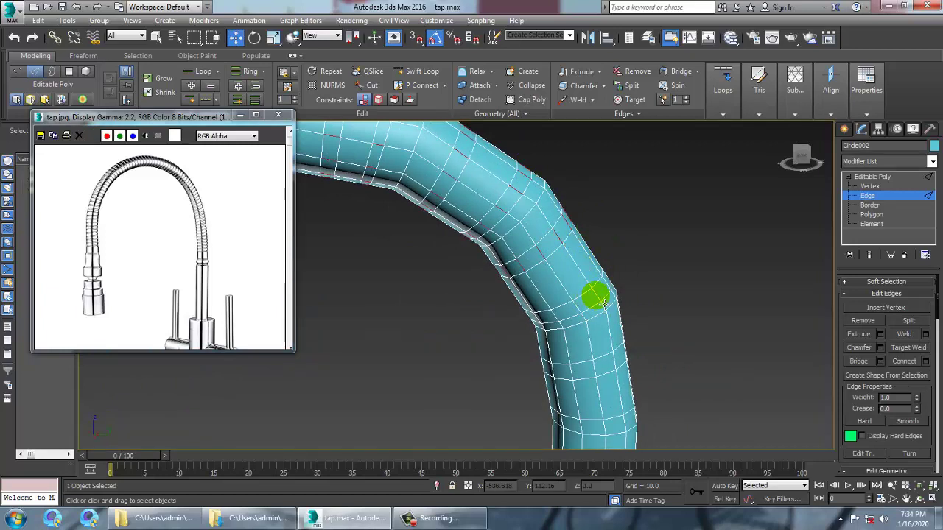
drag(850, 327, 841, 316)
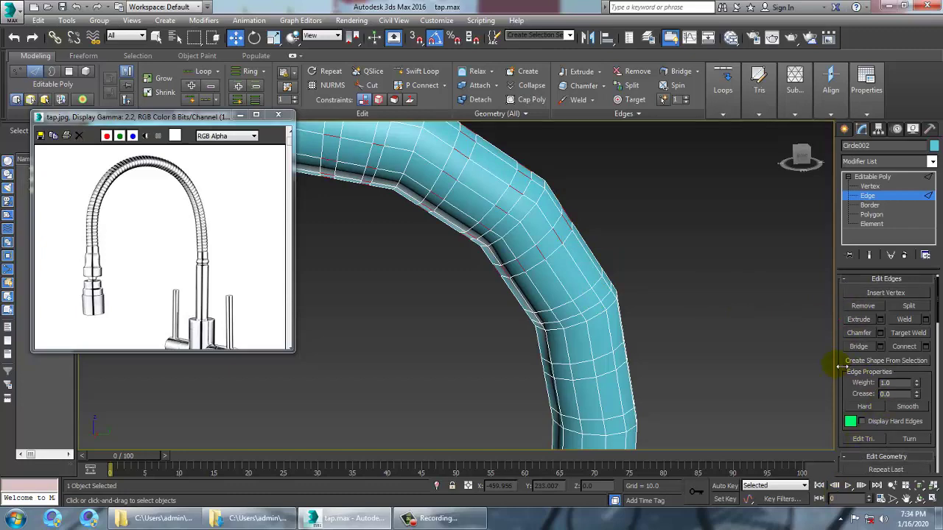
drag(840, 366, 758, 361)
click(897, 434)
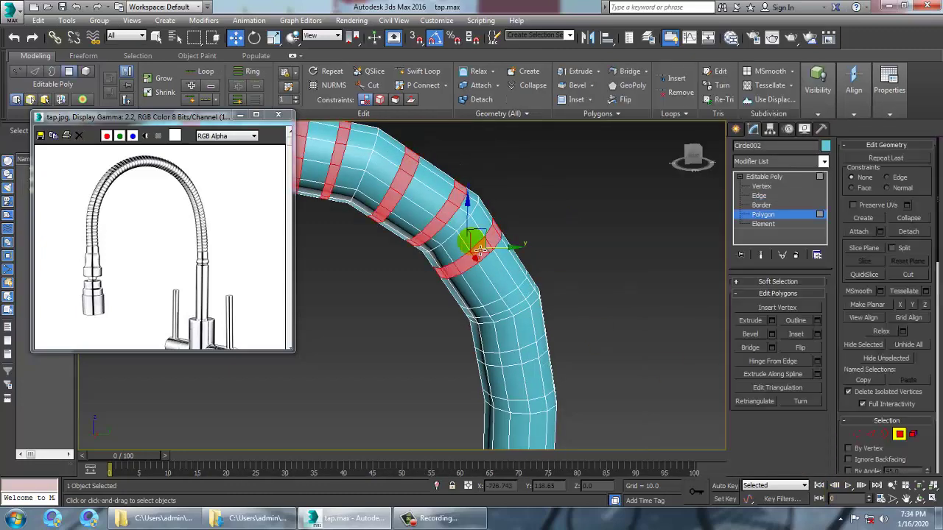
Extrude the selected polygon bands along their local normals by a height of about 0.8 to form raised ribs, and deselect them.
scroll(511, 256, down, 3)
alt+middle_drag(591, 287, 553, 269)
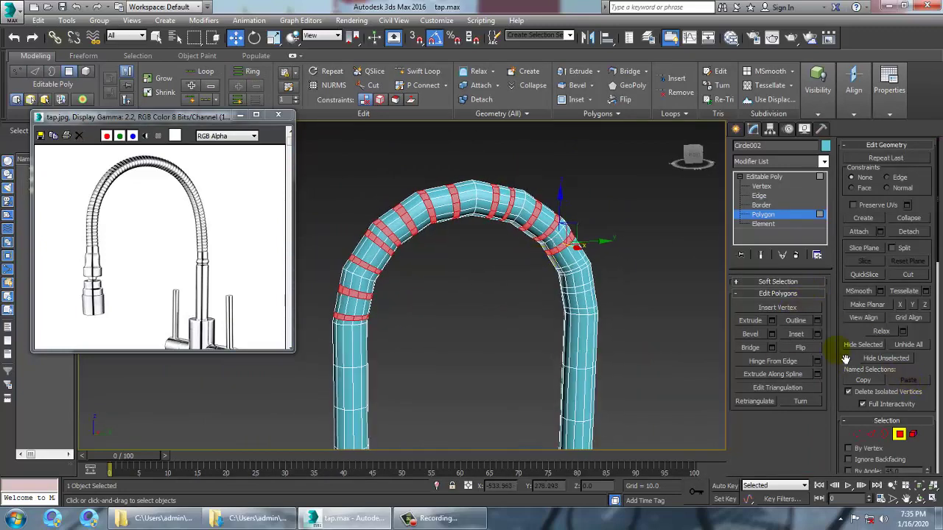
click(771, 321)
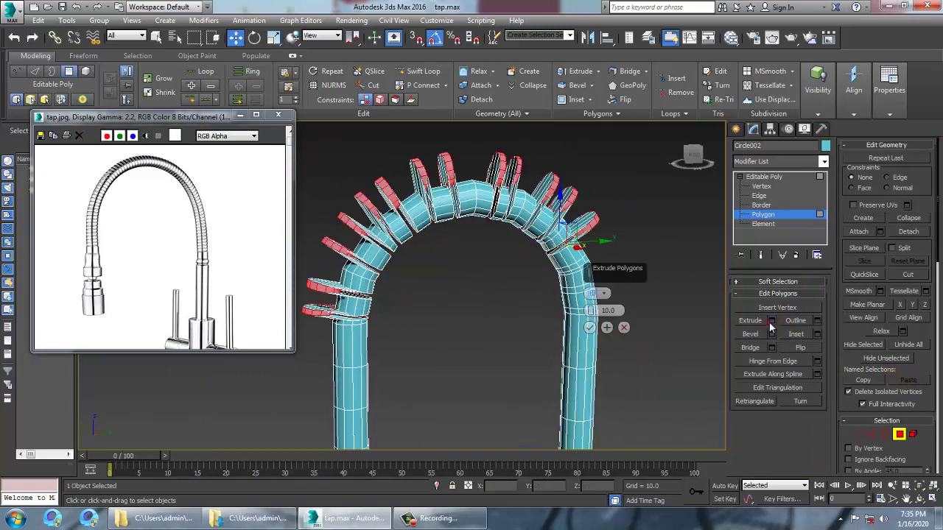
click(596, 293)
click(629, 320)
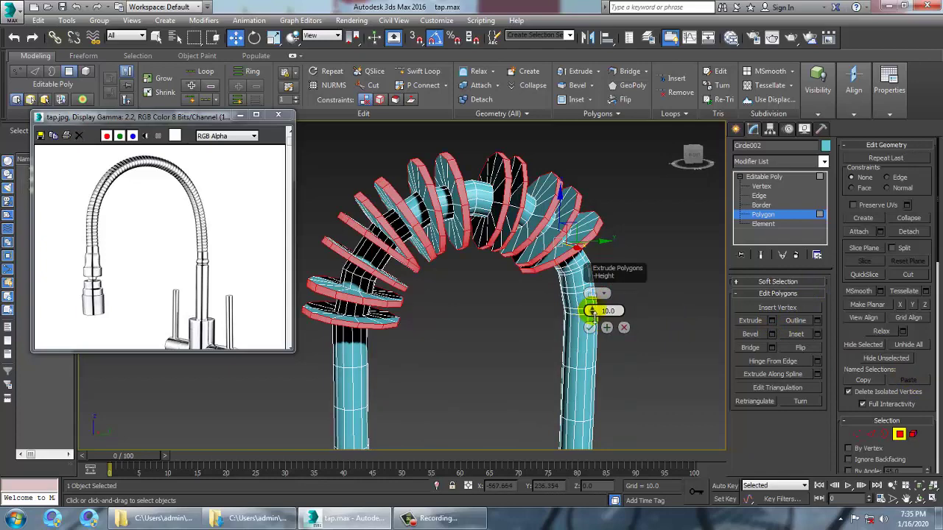
drag(595, 311, 605, 353)
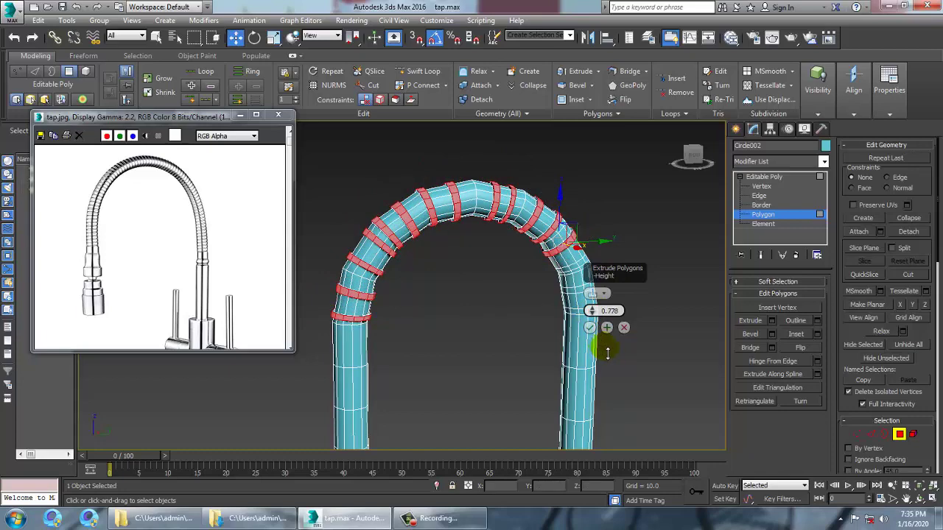
mouse_move(516, 278)
alt+middle_down()
mouse_move(533, 267)
mouse_move(448, 217)
mouse_move(526, 268)
alt+middle_up()
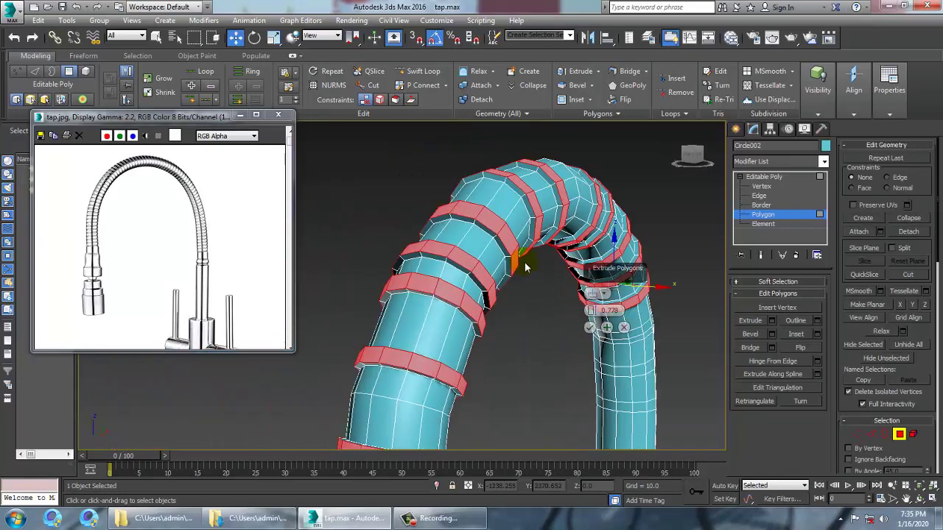
drag(591, 312, 593, 314)
click(589, 327)
click(579, 331)
scroll(579, 332, down, 4)
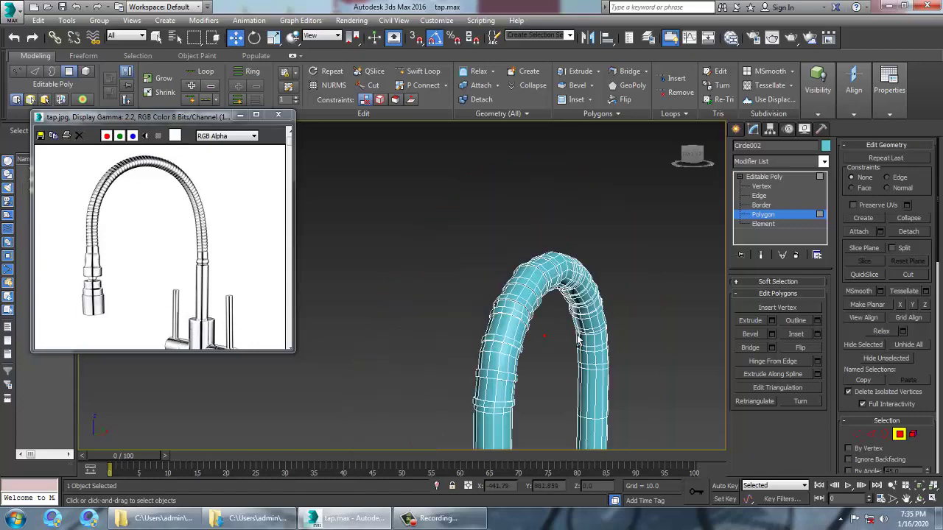
alt+middle_drag(579, 332, 547, 374)
middle_drag(547, 374, 521, 300)
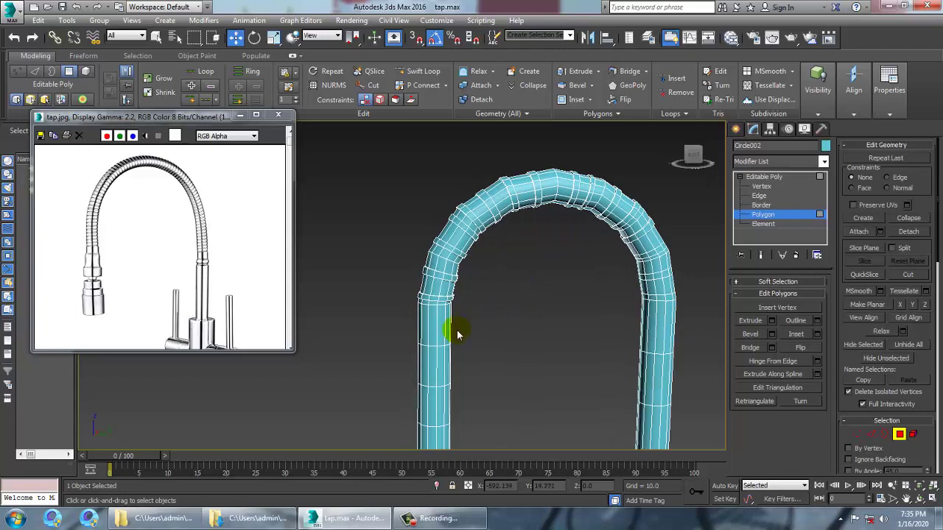
middle_drag(458, 335, 472, 323)
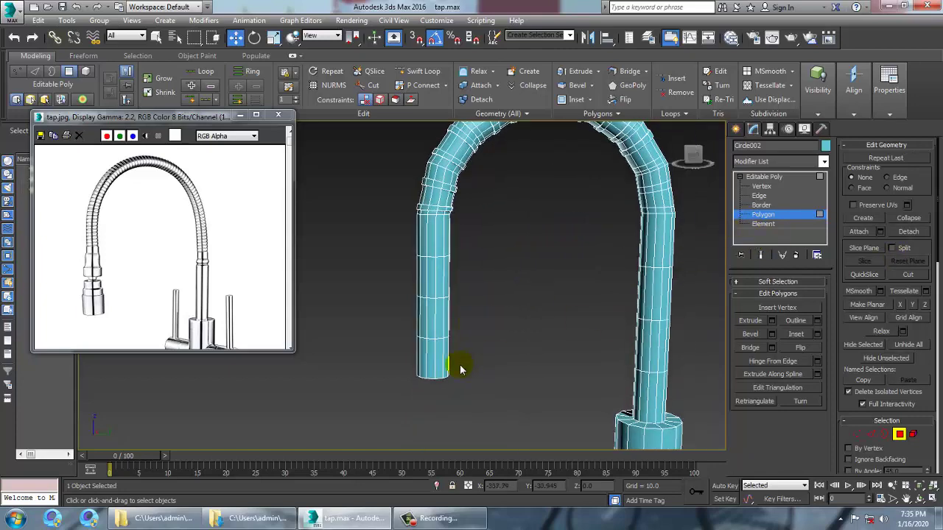
Delete the lowest polygon rows from the free leg of the spout to shorten it.
drag(513, 441, 524, 446)
key(Delete)
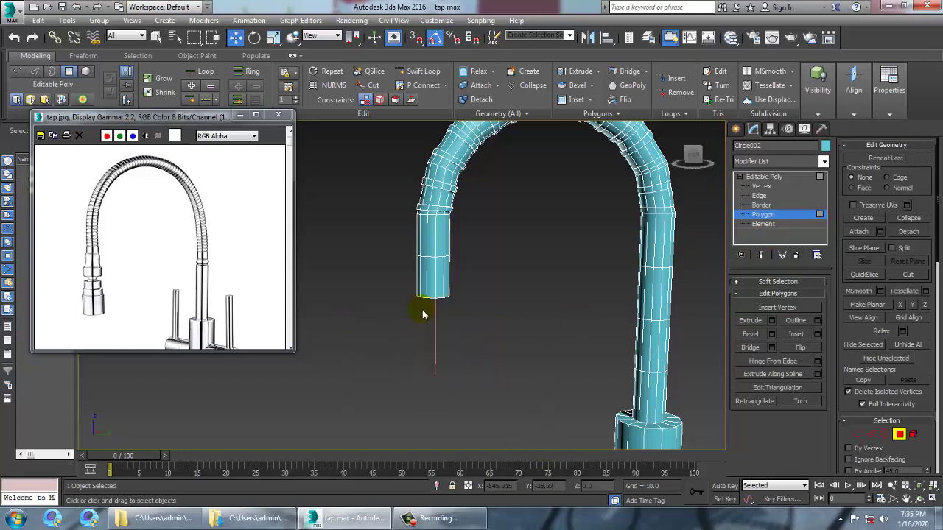
alt+middle_drag(421, 312, 431, 339)
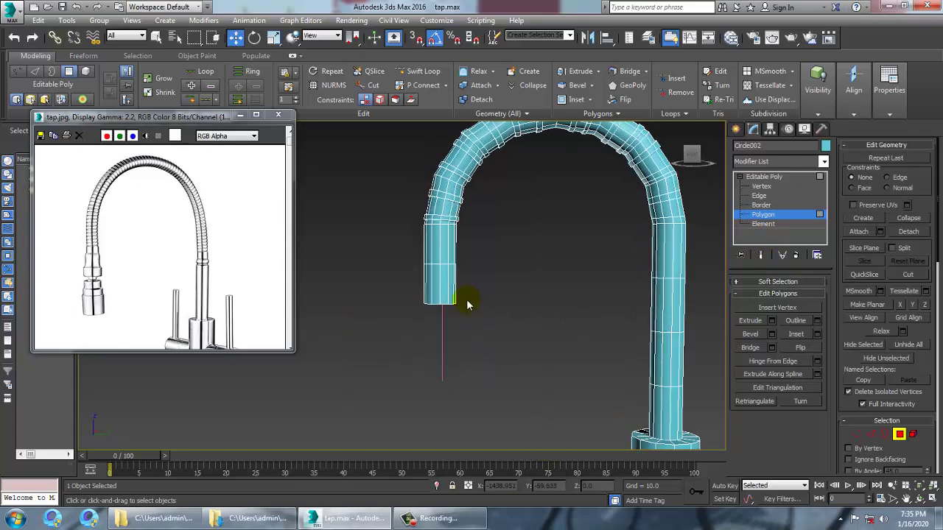
scroll(467, 299, up, 3)
Extend the open border at the free leg's end a short way down and scale it to about 120% to form a flare.
click(761, 205)
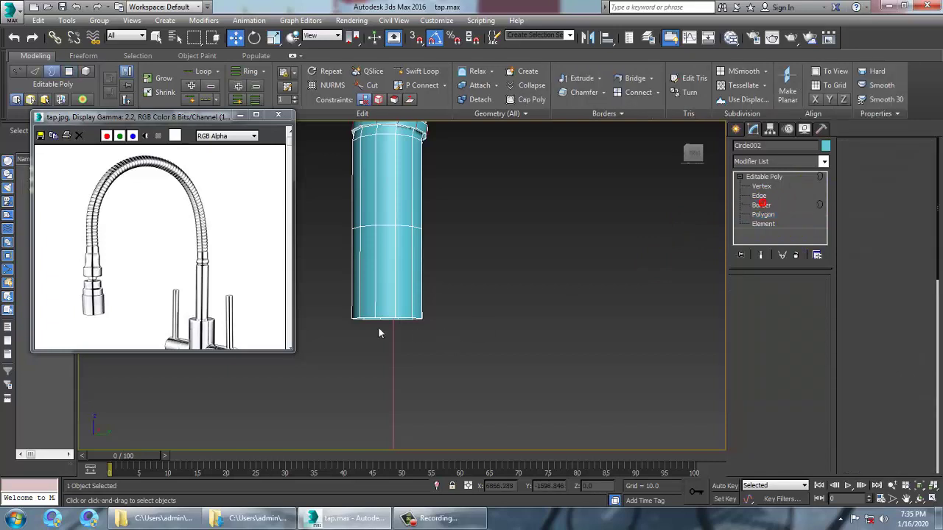
click(386, 320)
shift+drag(388, 291, 391, 317)
key(r)
drag(390, 363, 365, 348)
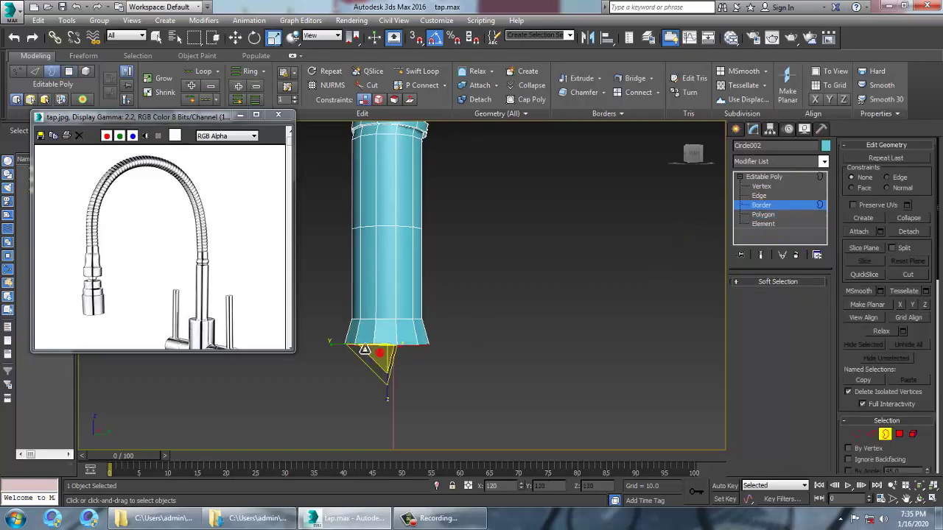
Extend the flared border straight down to form the cylindrical band of the collar.
key(w)
shift+drag(395, 318, 390, 394)
key(r)
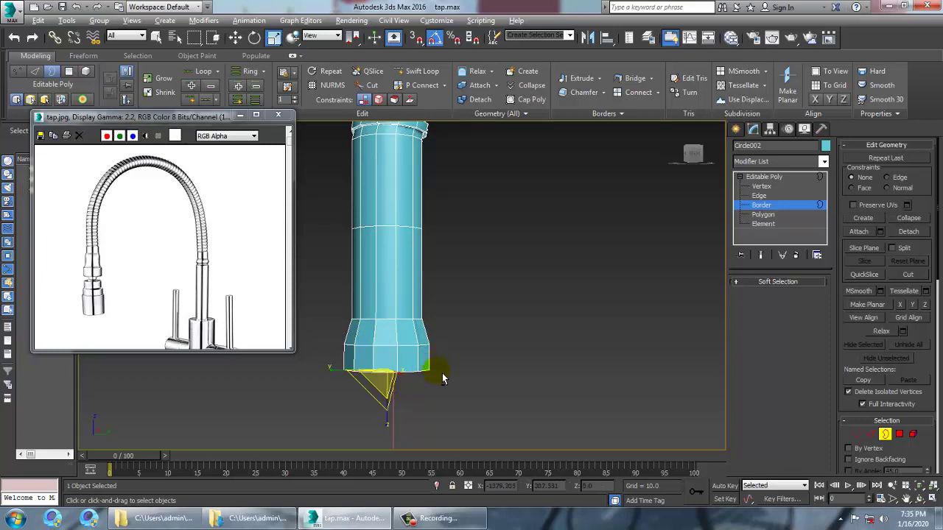
Scale a copy of the collar's border inward to form its underside, and extend the smaller border down as a short neck.
alt+middle_drag(443, 379, 399, 381)
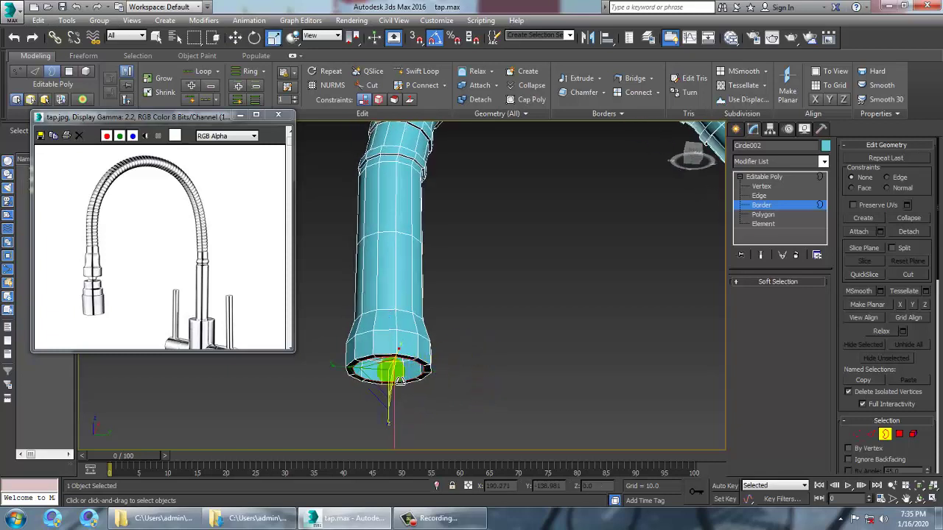
drag(398, 381, 417, 404)
key(w)
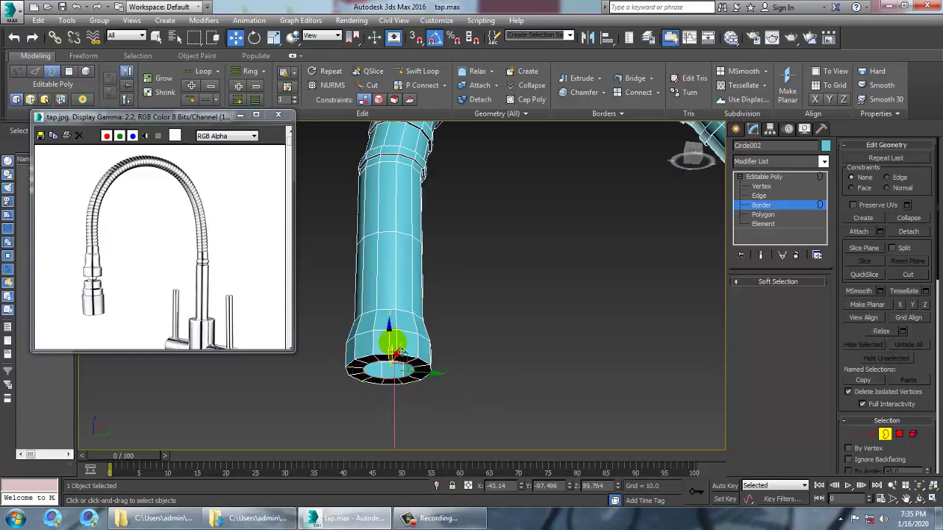
drag(398, 344, 398, 352)
alt+middle_drag(467, 364, 461, 392)
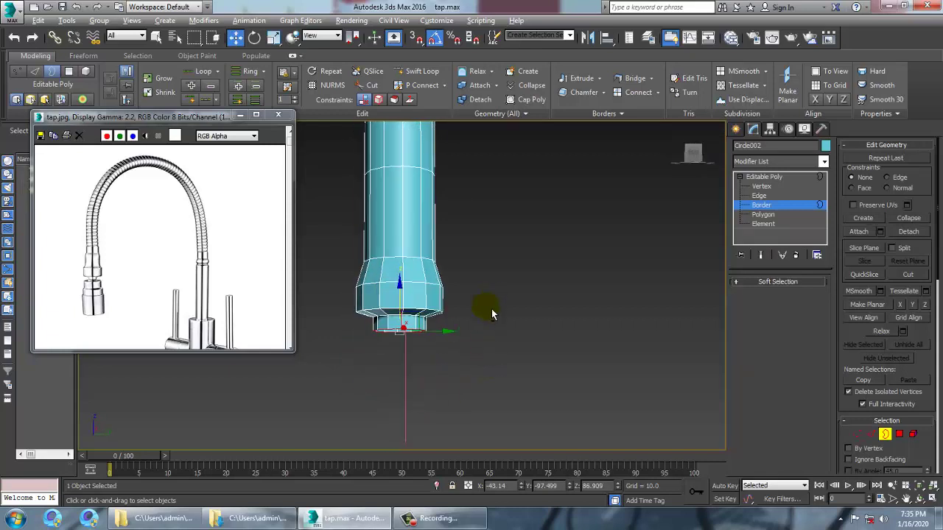
Lengthen the neck, flare its border outward and extend it straight down to form the spray head's body.
alt+middle_drag(489, 311, 457, 320)
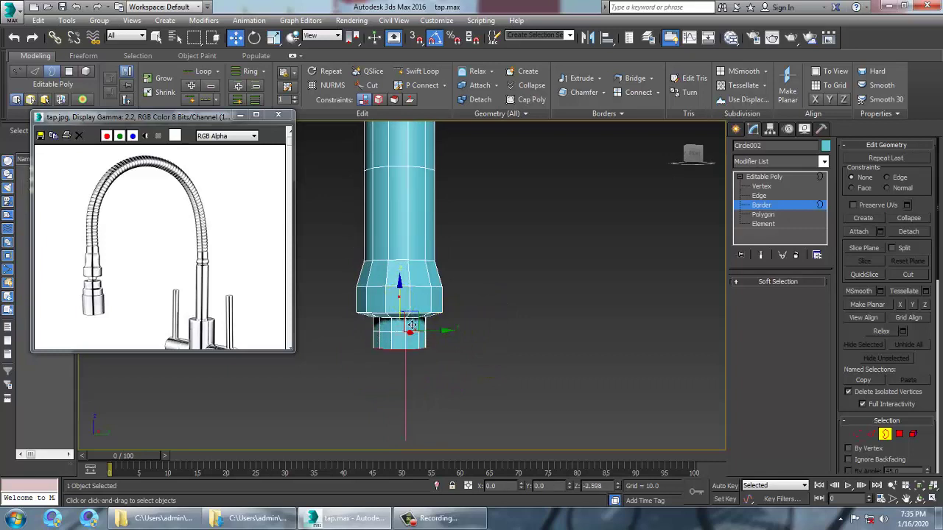
key(r)
drag(404, 368, 410, 420)
key(w)
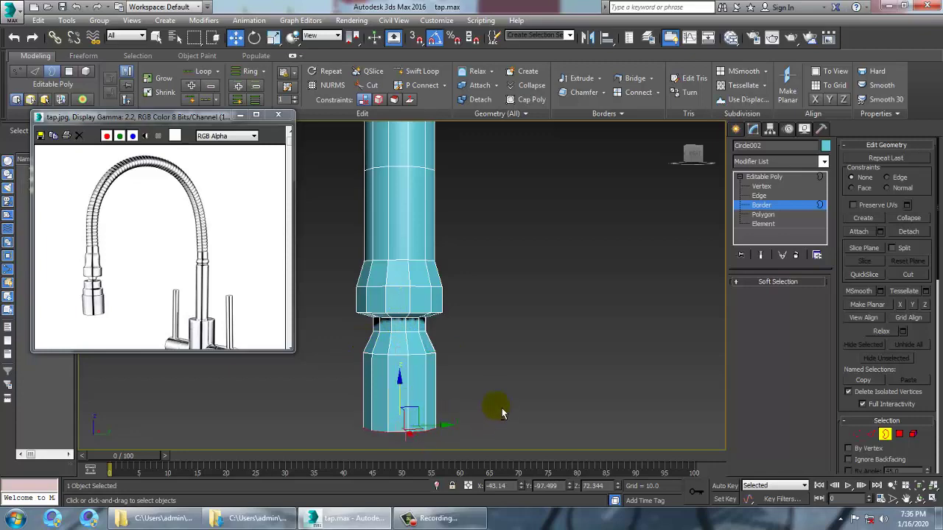
Scale a copy of the spray head's bottom border inward to form a flat rim around the outlet.
alt+middle_drag(501, 406, 501, 347)
key(r)
alt+middle_drag(501, 406, 523, 337)
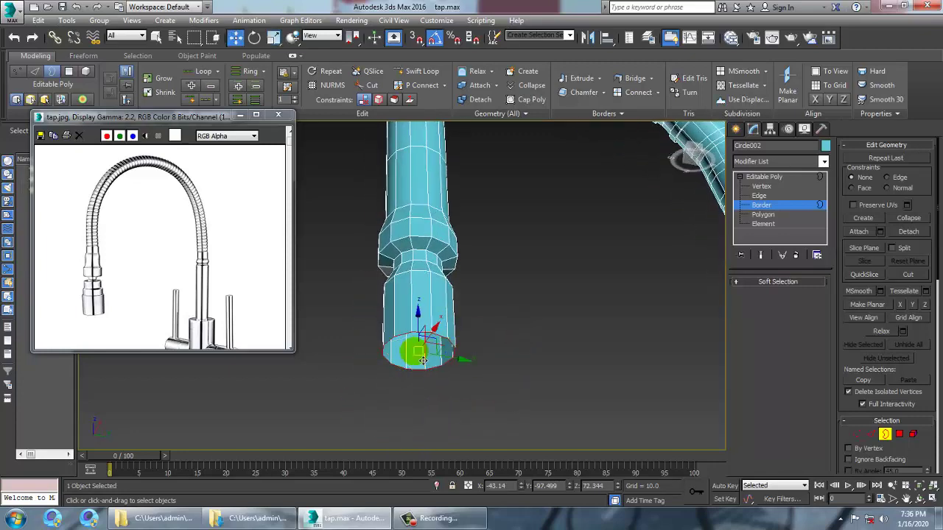
shift+drag(420, 339, 456, 390)
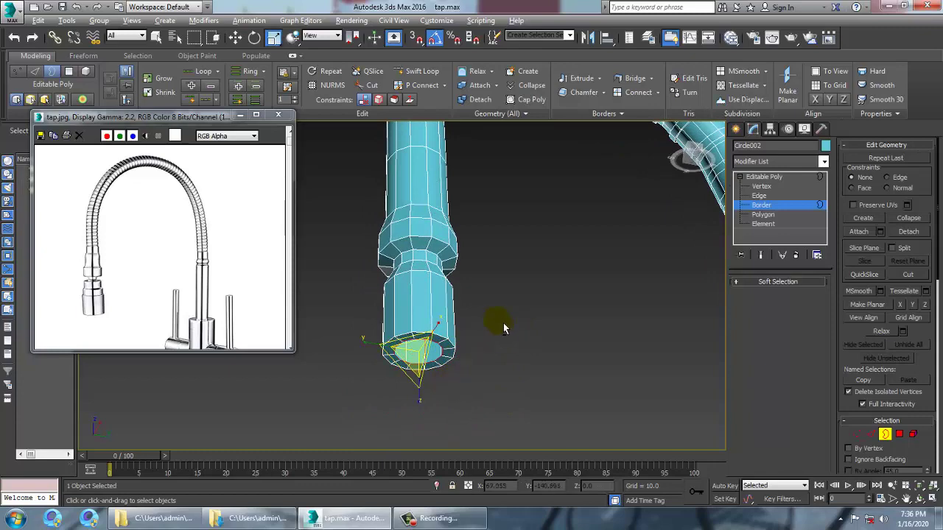
alt+middle_drag(503, 322, 508, 372)
key(w)
Connect the ring of lengthwise edges in the base-side leg's lowest segment with 1 segment, pinch -1 and slide about 58.
scroll(516, 345, down, 5)
middle_drag(509, 272, 556, 354)
middle_drag(556, 353, 504, 335)
middle_drag(504, 336, 535, 321)
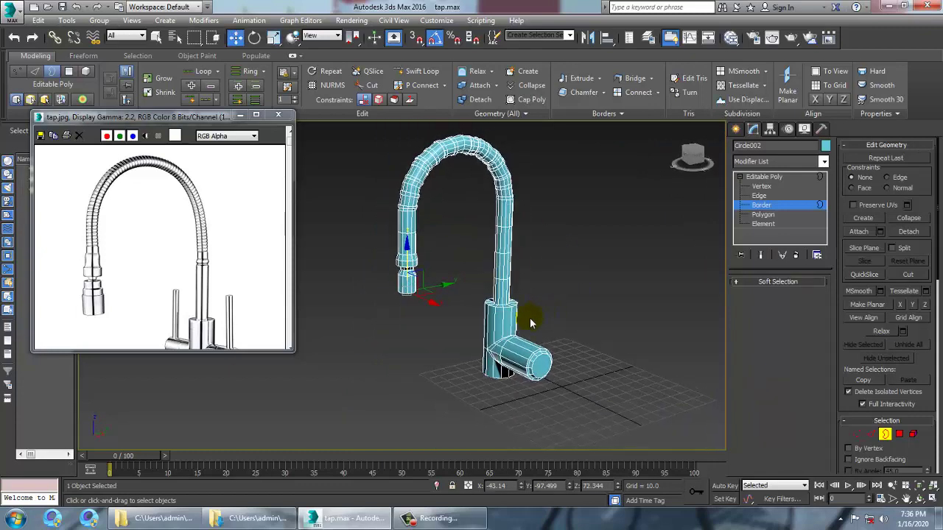
scroll(516, 280, up, 4)
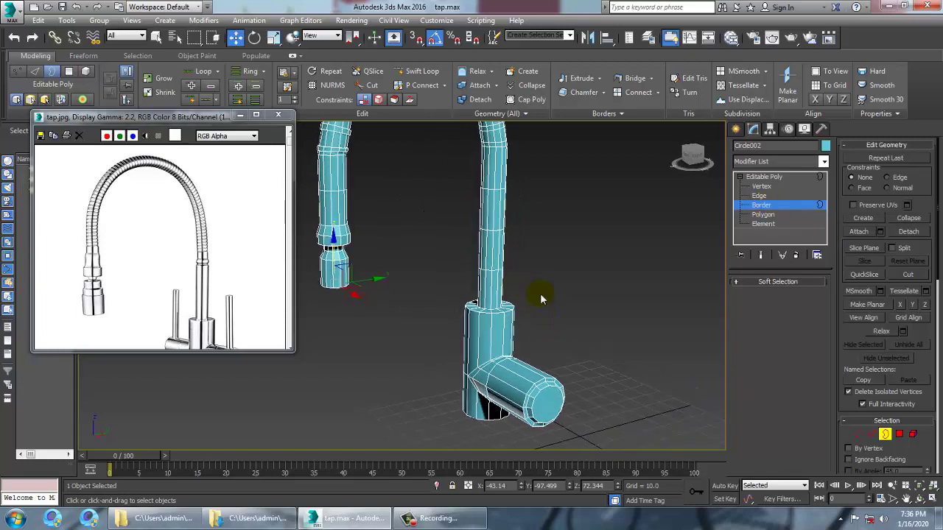
scroll(540, 299, up, 2)
click(766, 178)
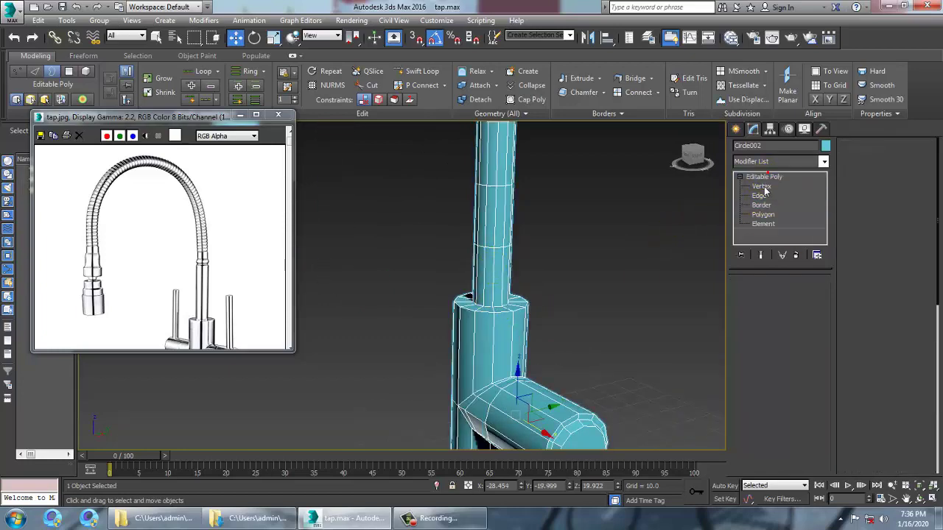
click(762, 195)
click(491, 277)
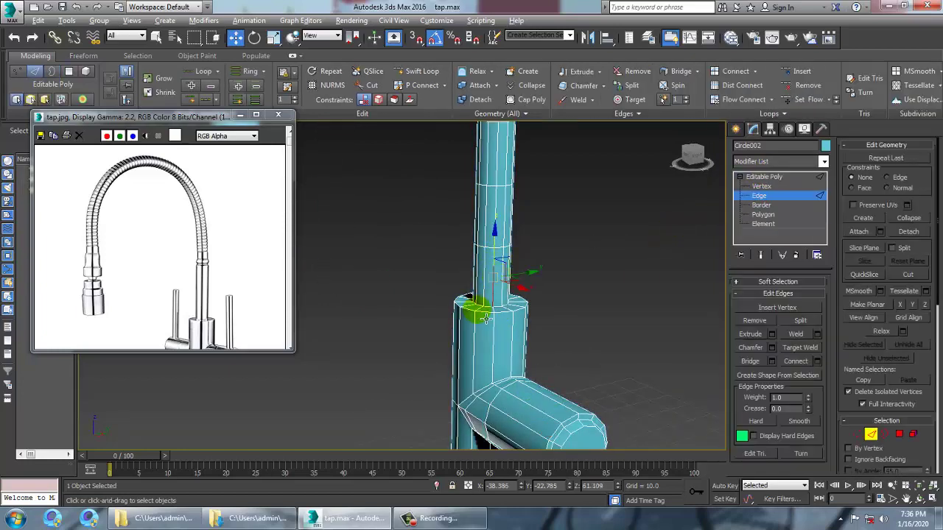
key(alt+r)
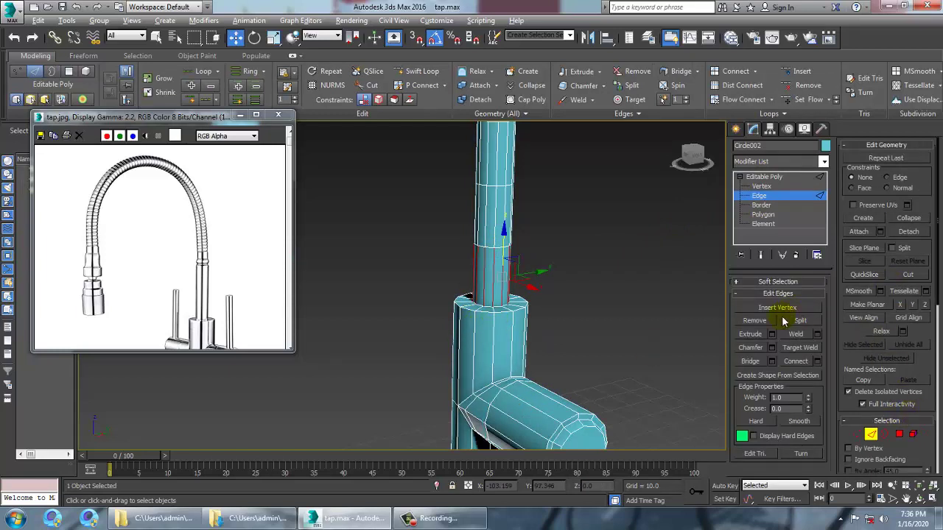
click(819, 362)
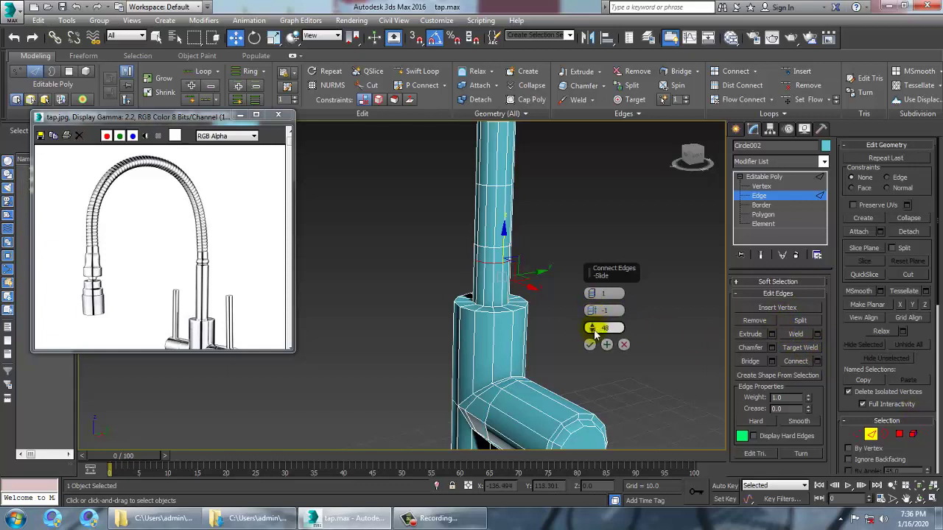
click(589, 345)
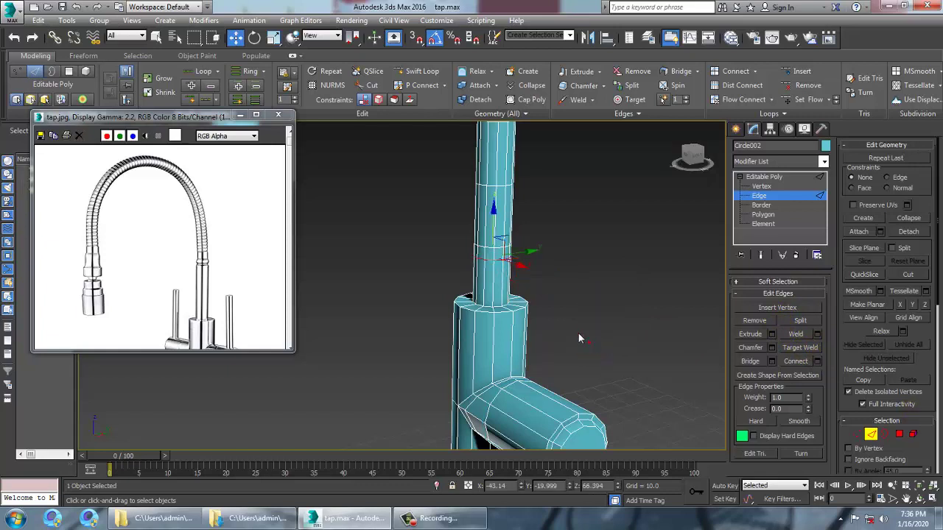
Select the narrow polygon band above the new edge loop and bevel it outward by Local Normal to form a raised ring.
click(491, 258)
key(alt+r)
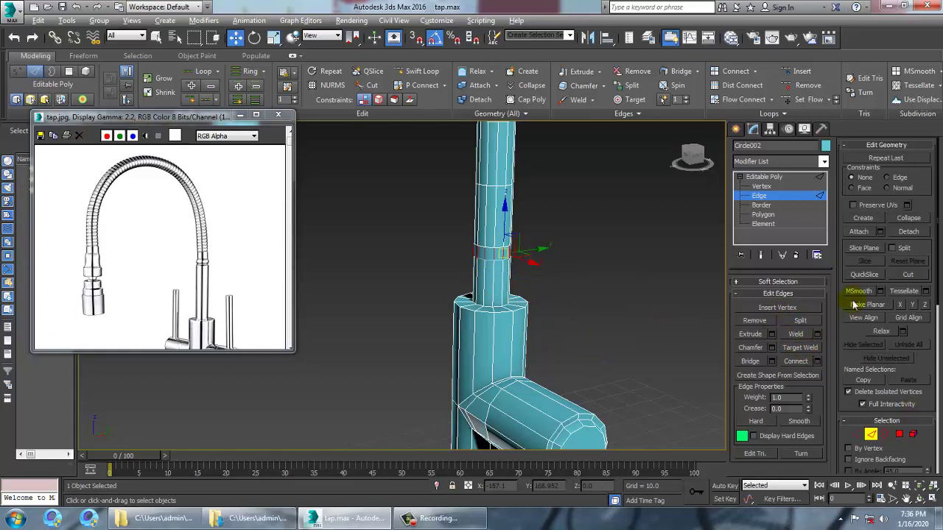
click(900, 435)
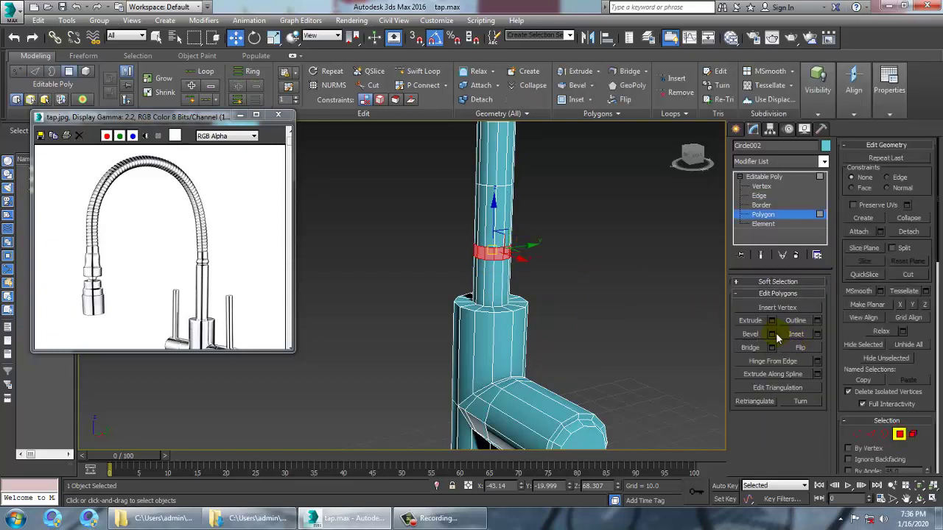
click(772, 335)
click(606, 296)
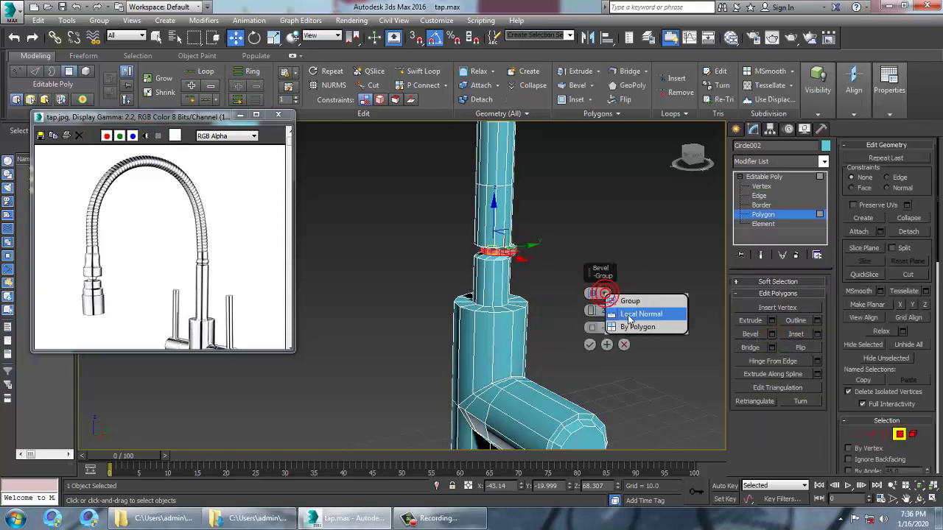
click(648, 316)
drag(592, 315, 593, 321)
click(590, 344)
Move the bottom vertices of the tap's base cylinder down to a Z of about -6.7.
scroll(618, 271, down, 5)
alt+middle_drag(619, 271, 400, 336)
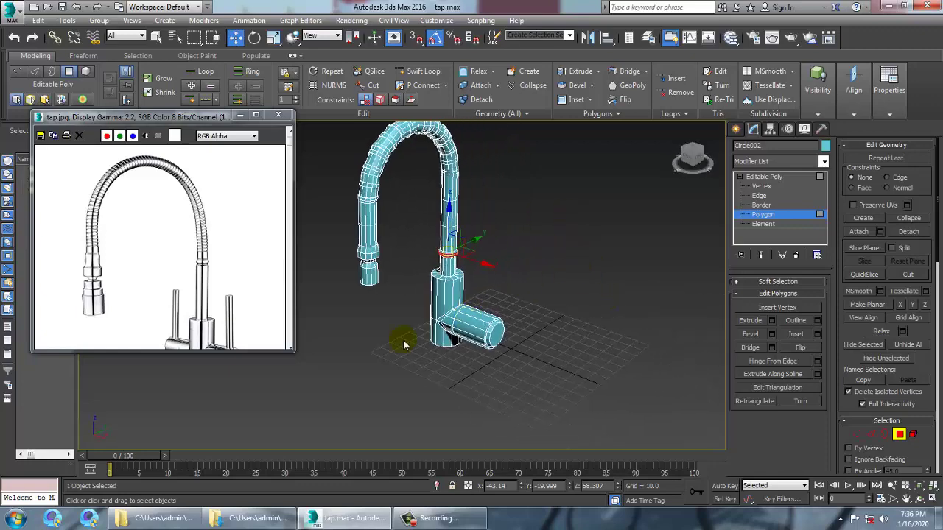
scroll(238, 246, up, 3)
scroll(218, 224, down, 3)
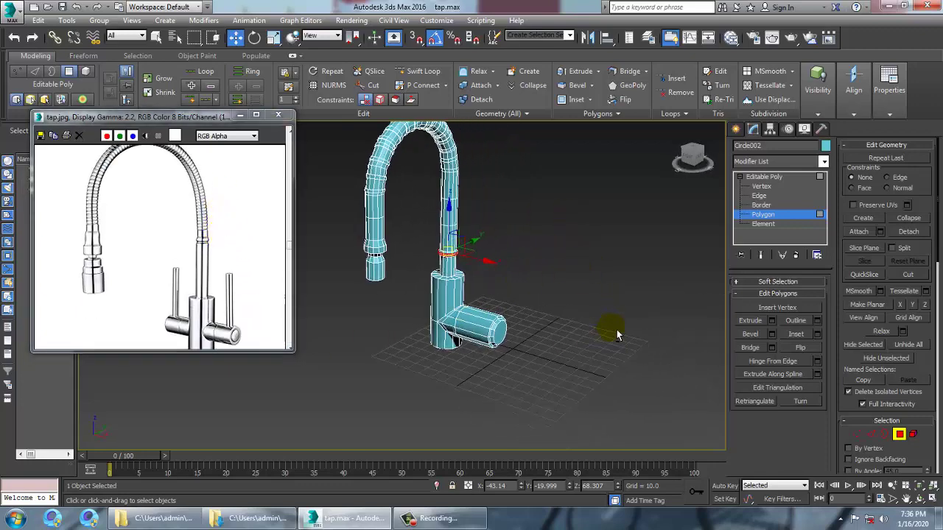
scroll(537, 261, up, 5)
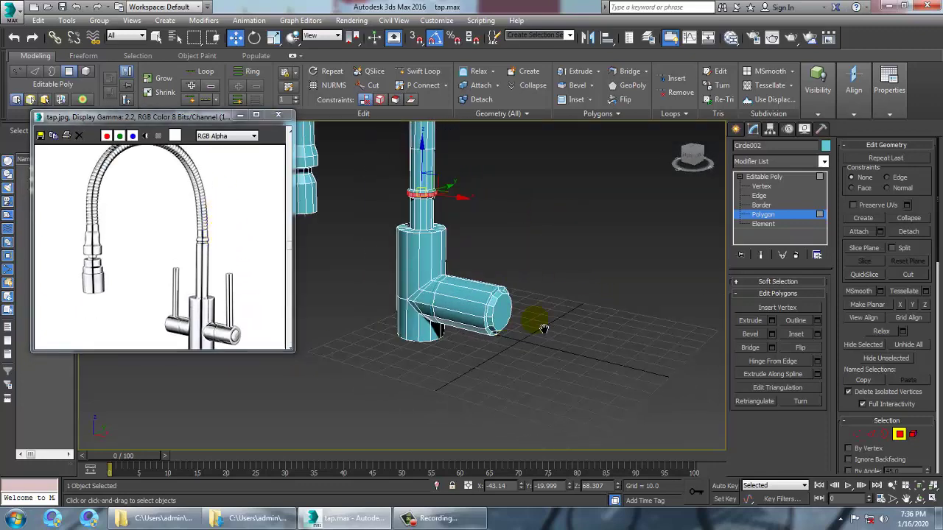
click(764, 189)
alt+middle_drag(535, 291, 423, 330)
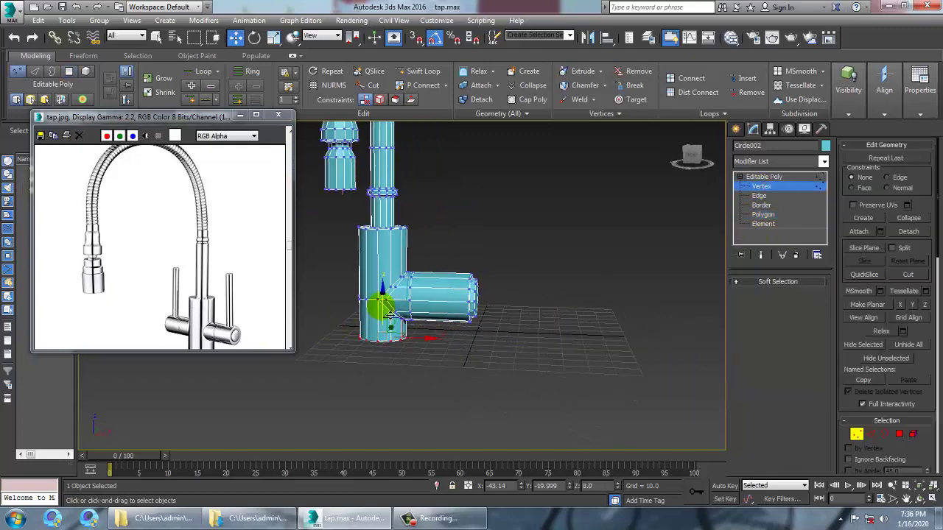
drag(389, 315, 396, 328)
alt+middle_drag(538, 351, 608, 337)
scroll(494, 358, up, 3)
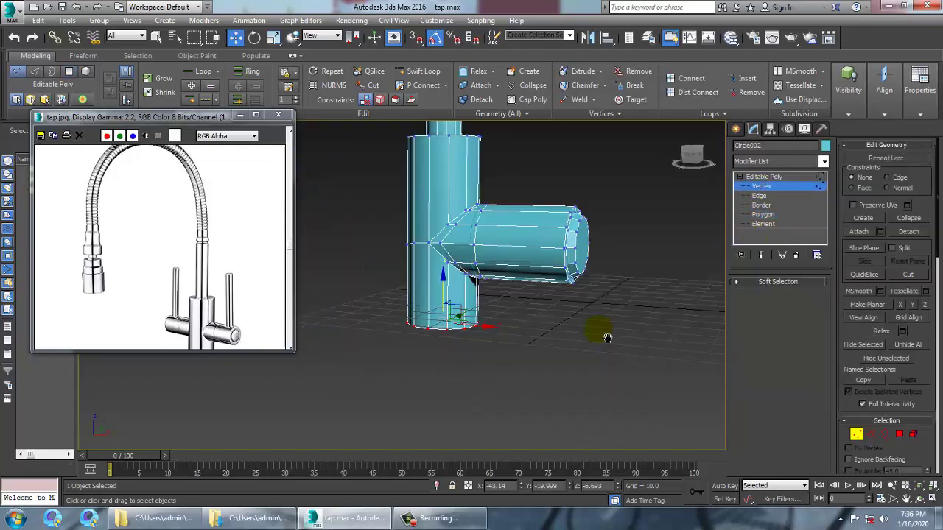
click(792, 196)
click(444, 308)
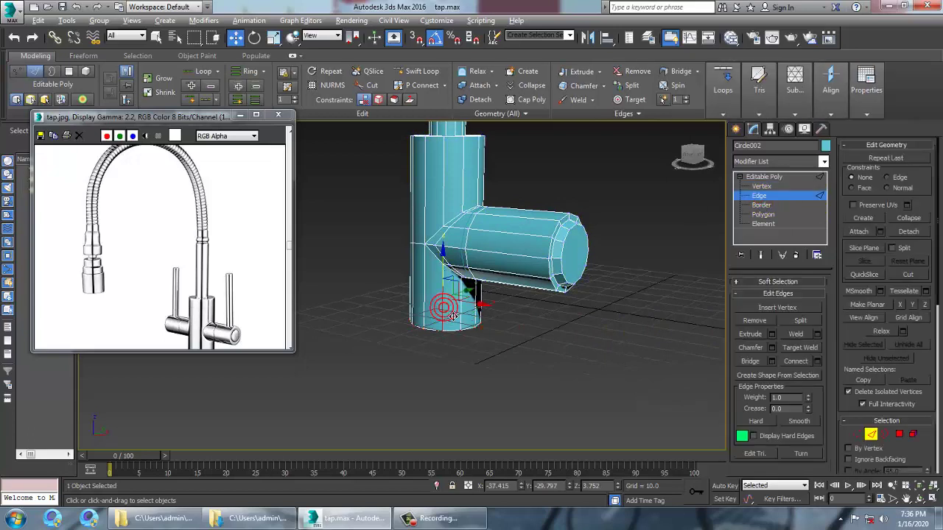
key(alt+r)
click(817, 361)
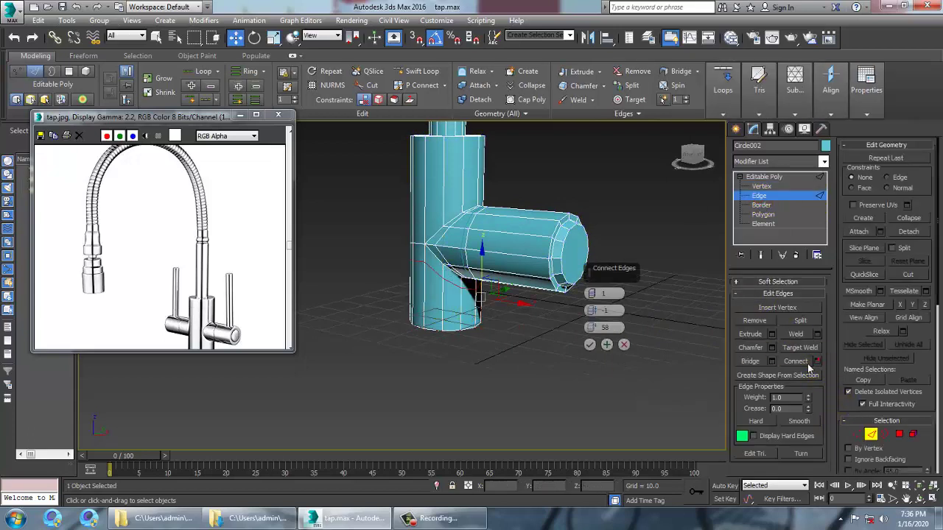
click(625, 346)
Extrude the bottom face of the base cylinder downward by a height of 3.953.
alt+middle_drag(477, 341, 447, 299)
key(4)
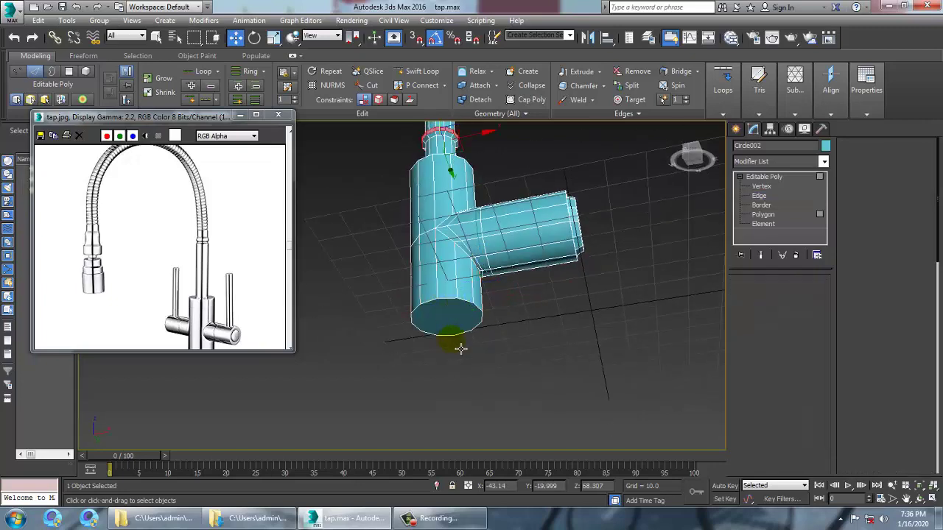
click(451, 328)
click(770, 321)
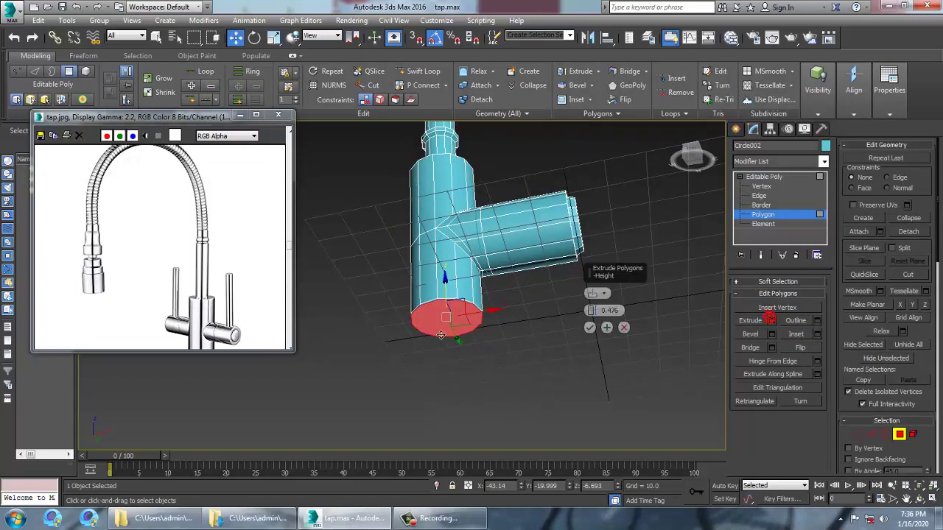
drag(592, 312, 594, 300)
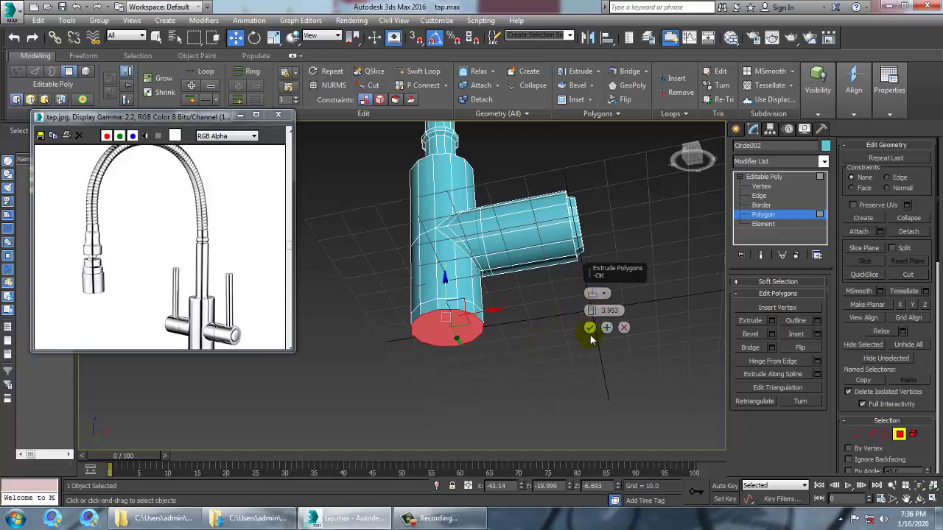
click(590, 329)
Select the side polygons of the new bottom segment in the front view and extrude them outward by 3.953 as a base flange.
key(alt+w)
key(alt+w)
scroll(554, 280, up, 8)
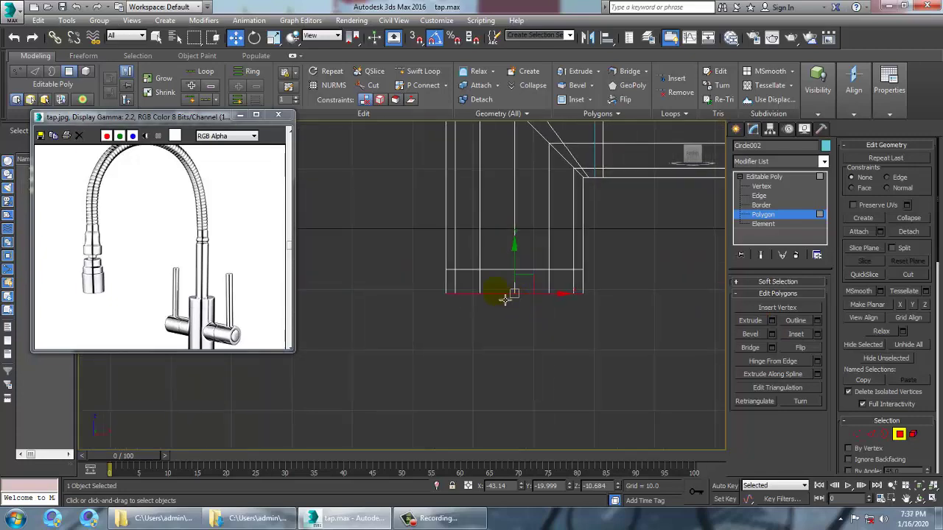
drag(655, 288, 655, 288)
key(alt+w)
key(alt+w)
alt+middle_drag(616, 372, 638, 362)
click(772, 320)
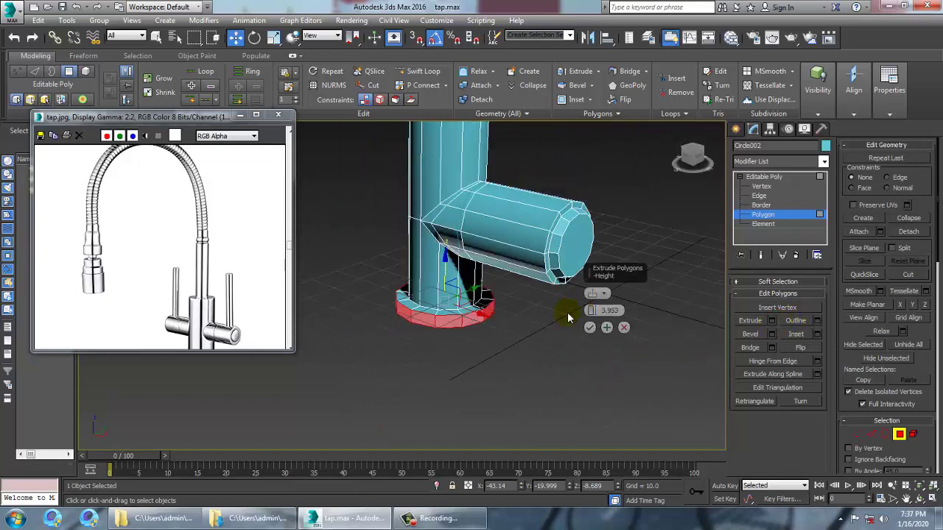
click(590, 330)
middle_drag(593, 281, 605, 302)
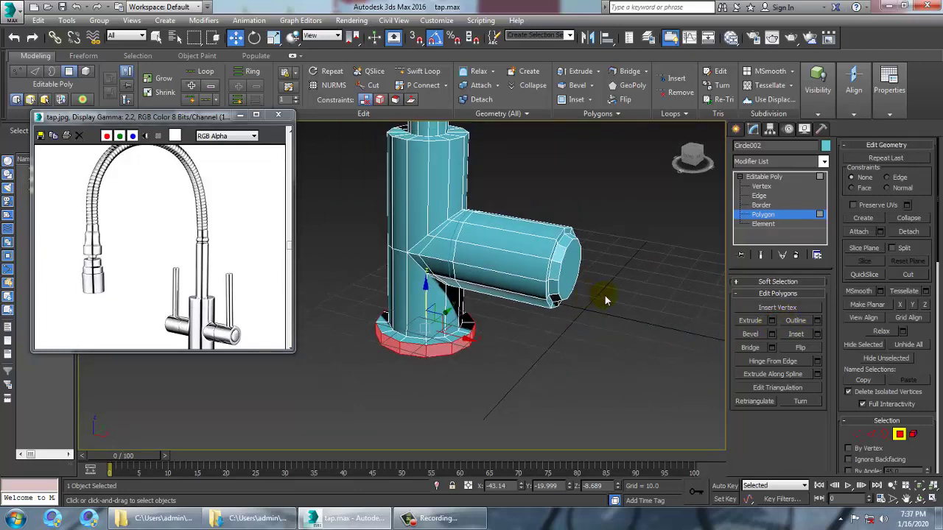
Draw a circle spline with a radius of about 3.93 over the side branch in the top view.
click(737, 129)
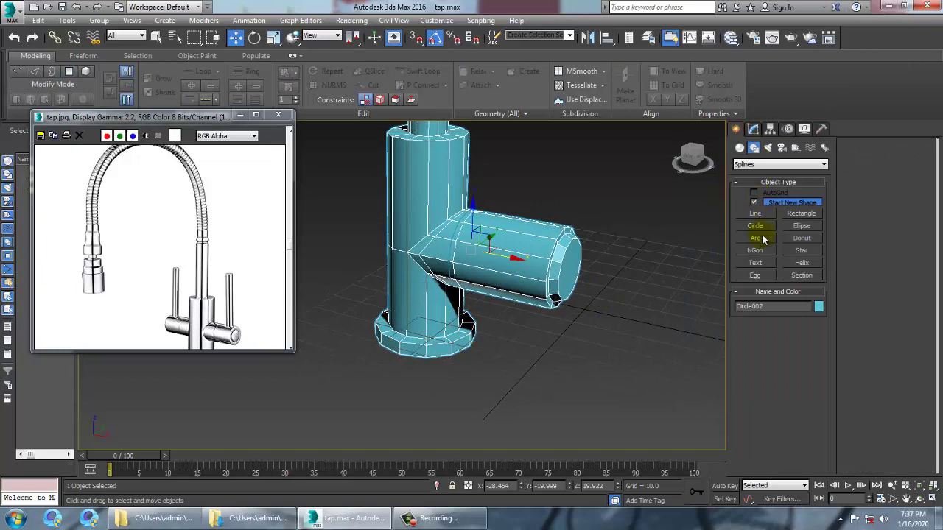
alt+middle_drag(529, 253, 555, 270)
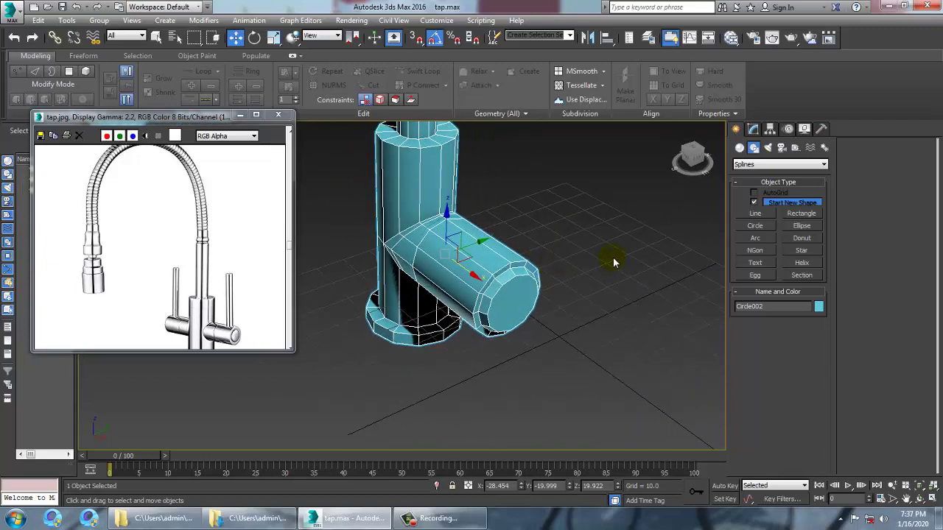
click(757, 226)
key(alt+w)
click(350, 255)
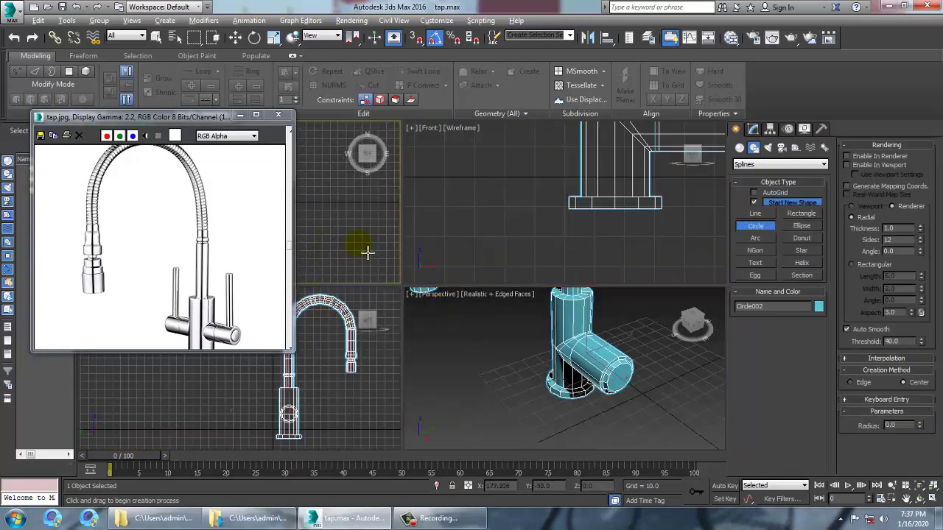
key(alt+w)
drag(475, 325, 452, 330)
key(w)
scroll(507, 333, up, 2)
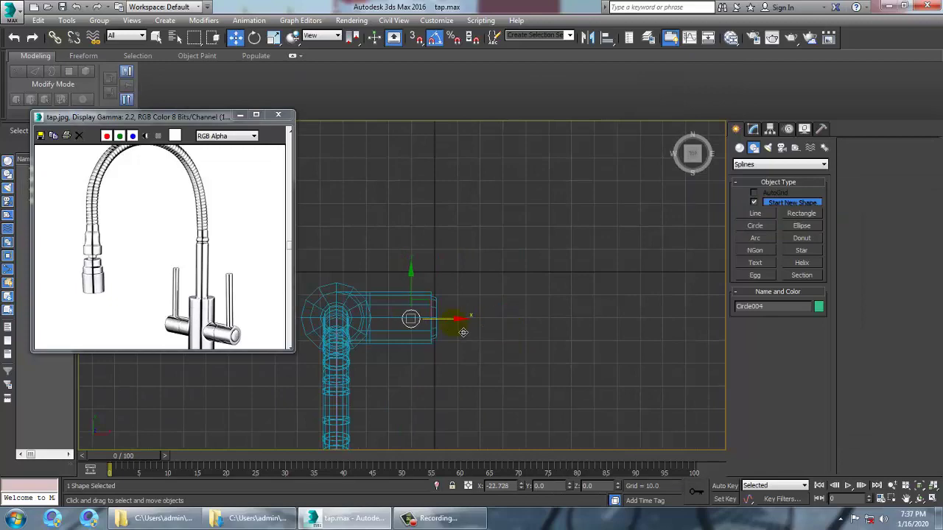
Raise the new circle to a Z of about 32.7 so it sits above the side branch.
key(alt+w)
right_click(569, 359)
key(alt+w)
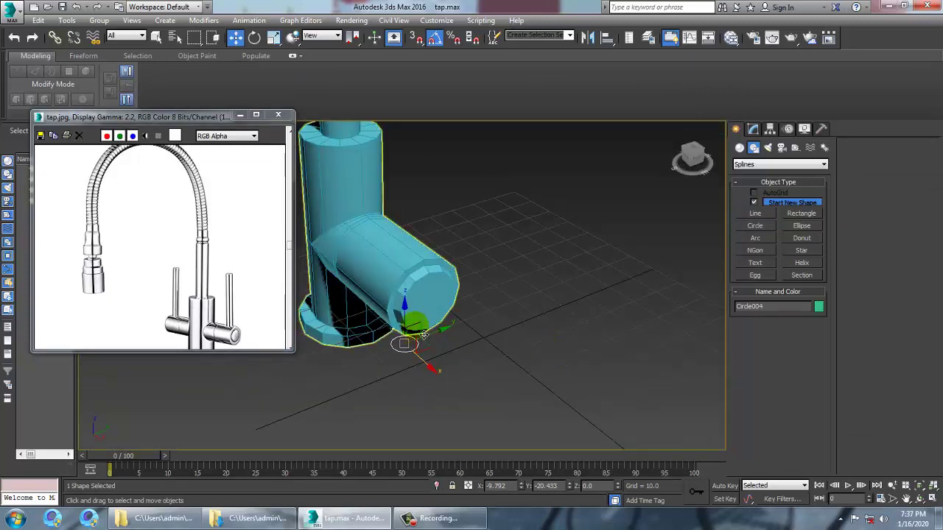
drag(405, 317, 405, 219)
alt+middle_drag(420, 240, 495, 233)
Set the circle's rendering thickness to 0.83 and scale the circle down slightly.
click(753, 129)
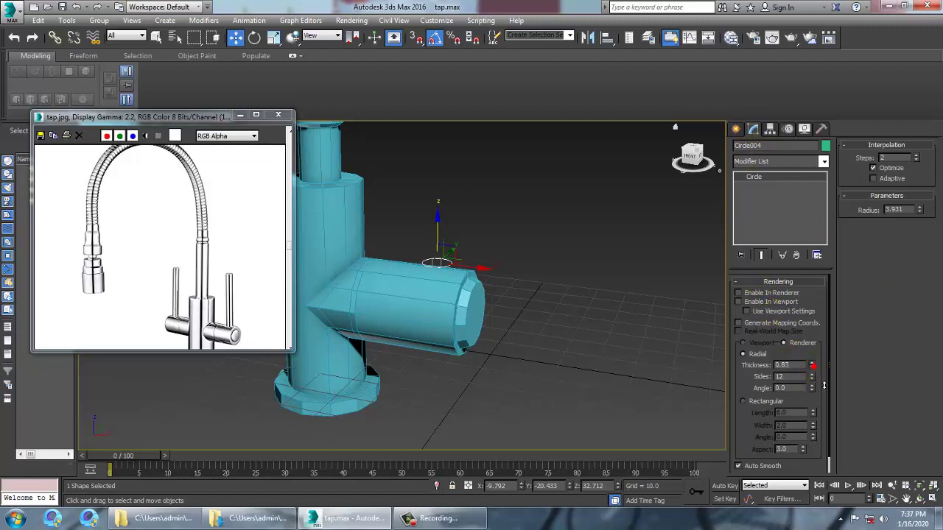
key(r)
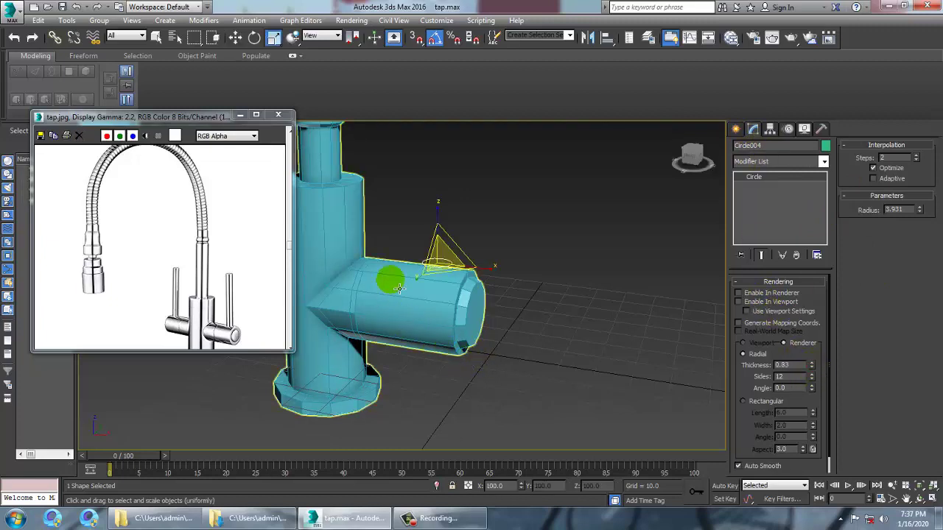
drag(461, 283, 457, 278)
mouse_move(456, 279)
alt+middle_down()
mouse_move(451, 288)
mouse_move(472, 276)
alt+middle_up()
scroll(447, 285, up, 3)
key(w)
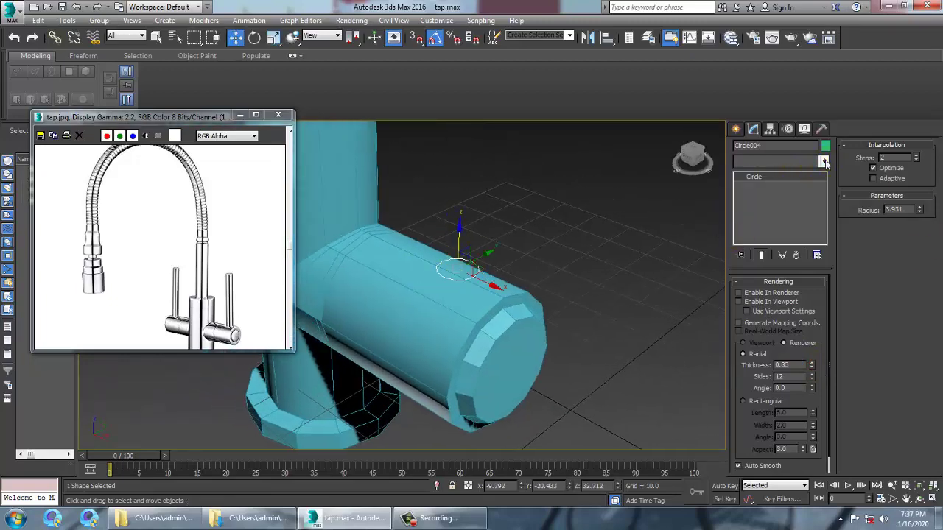
Apply an Extrude modifier to the circle with an amount of 48.5 to form the upright handle rod.
click(824, 162)
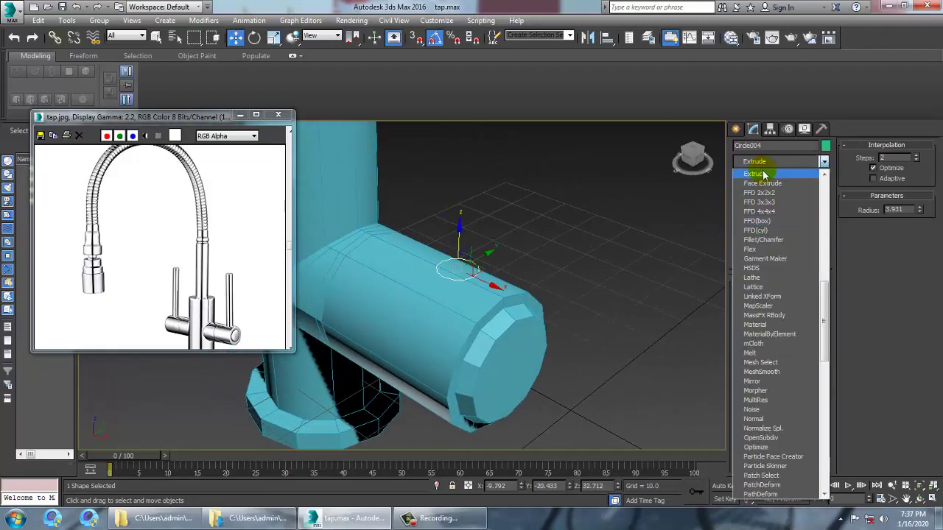
click(764, 174)
middle_drag(518, 175, 526, 277)
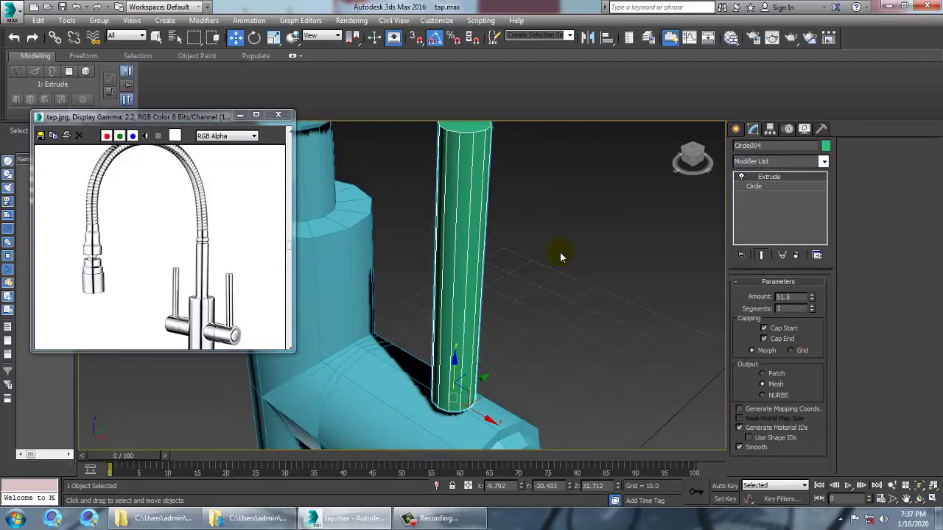
scroll(558, 247, down, 3)
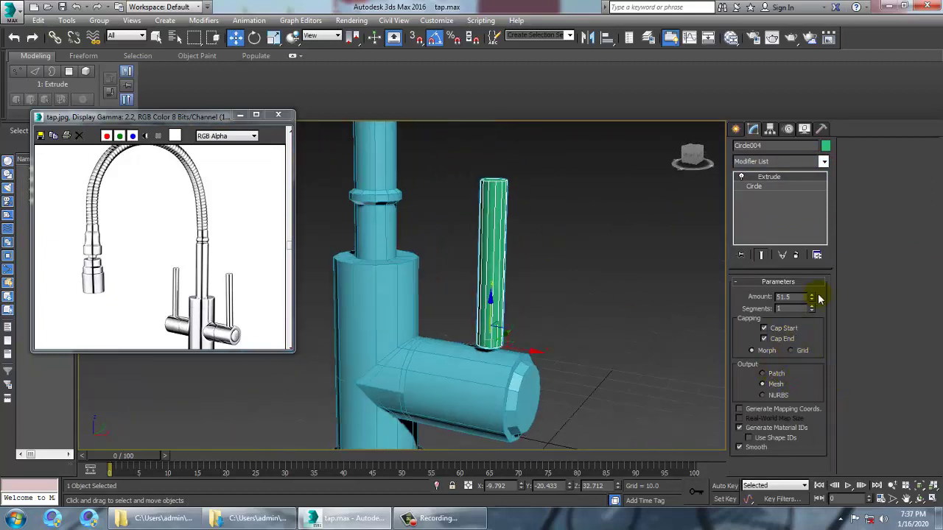
mouse_move(820, 309)
mouse_down()
mouse_move(821, 317)
mouse_move(821, 308)
mouse_up()
mouse_move(590, 298)
alt+middle_down()
mouse_move(573, 353)
mouse_move(586, 294)
alt+middle_up()
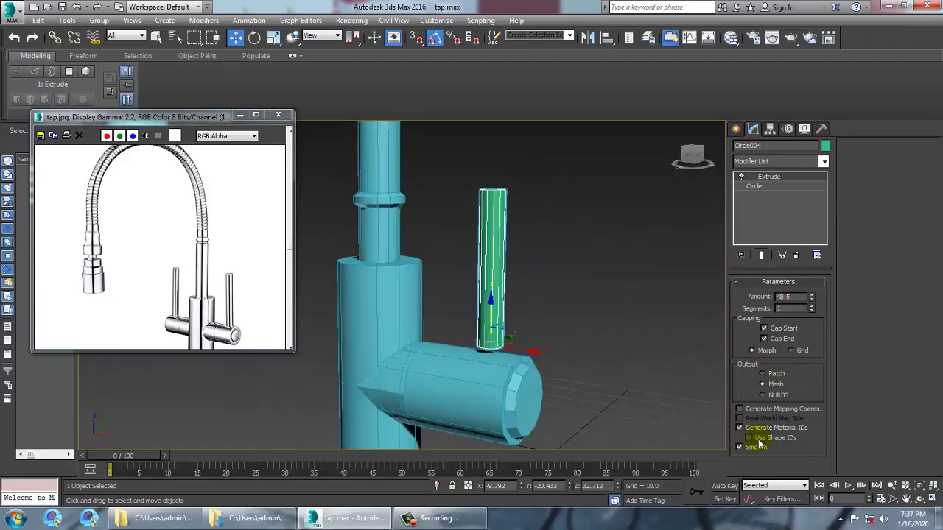
click(753, 186)
scroll(771, 284, down, 2)
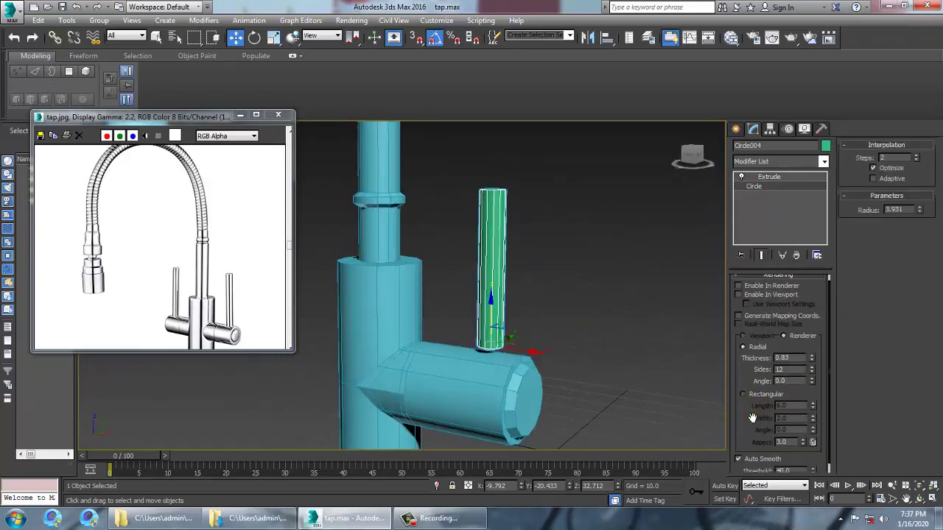
drag(775, 283, 786, 355)
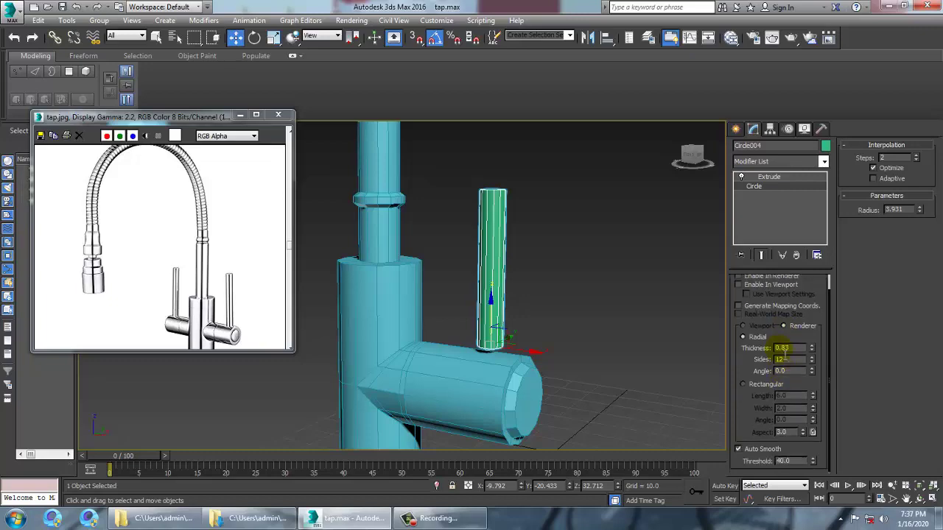
alt+middle_drag(596, 253, 548, 263)
Clone the handle rod slightly downward as a copy and remove the Extrude modifier from the copy, leaving its base circle.
shift+drag(533, 251, 533, 260)
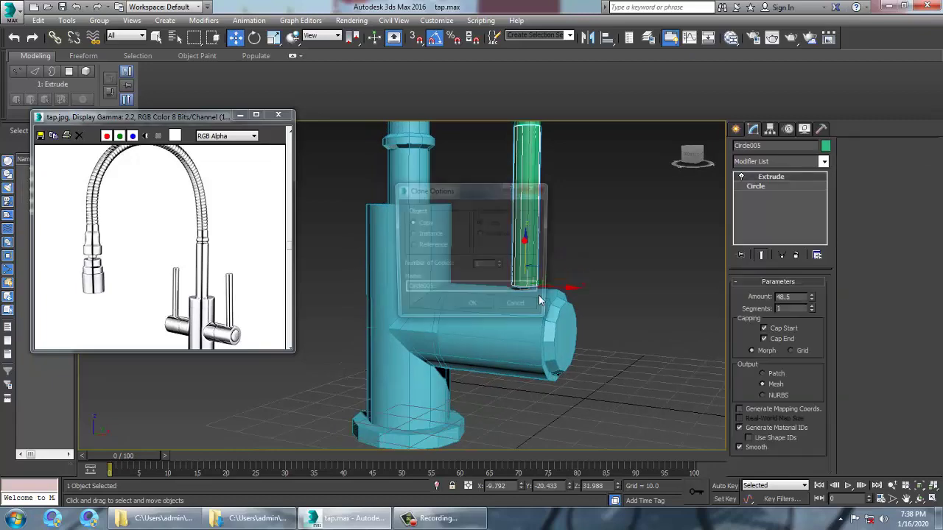
click(495, 305)
click(797, 256)
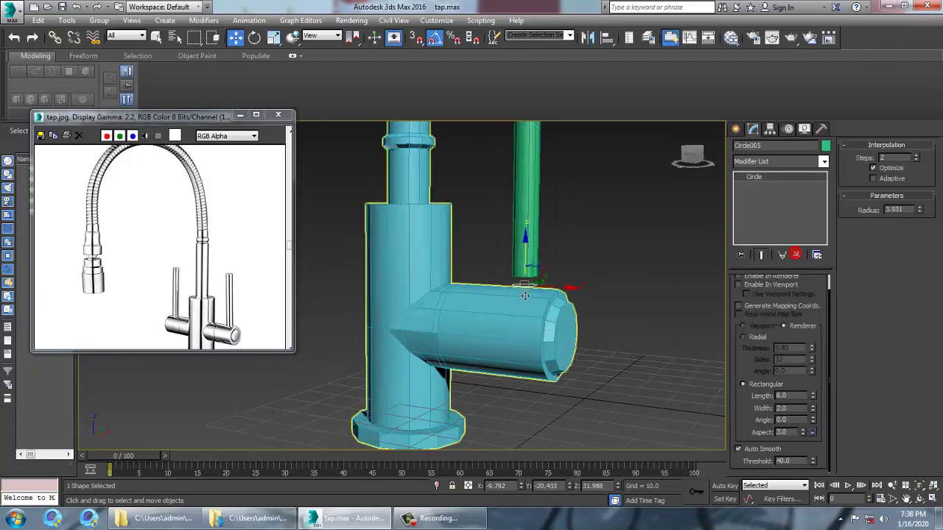
alt+middle_drag(508, 313, 532, 274)
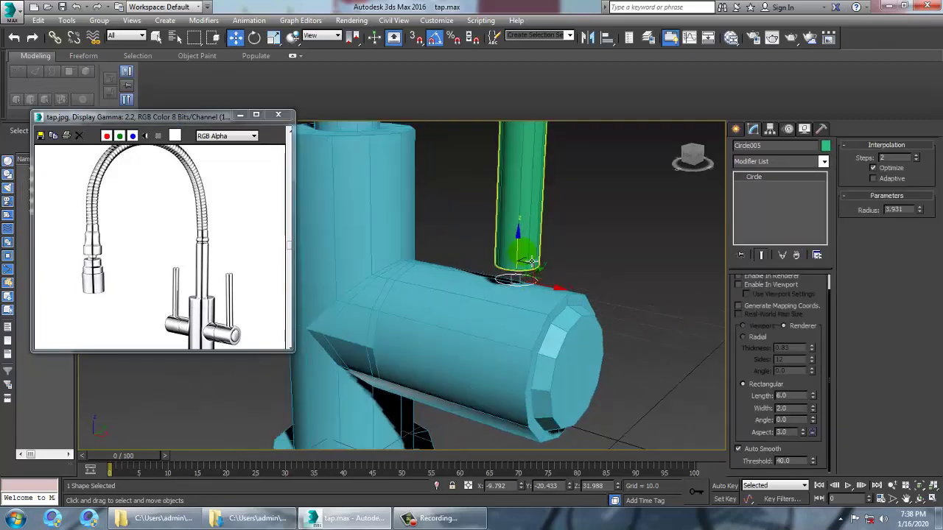
Select the tap body and use ShapeMerge to project the copied circle onto the side branch.
click(505, 316)
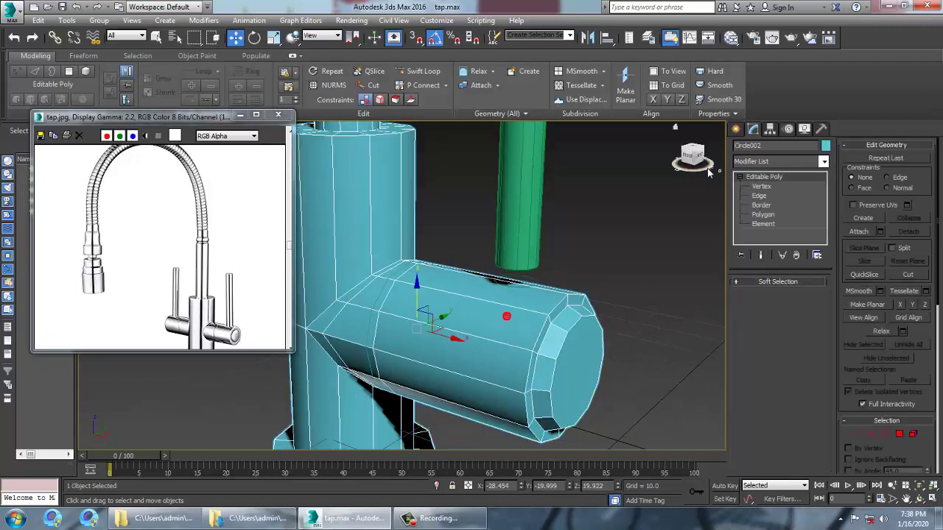
click(736, 129)
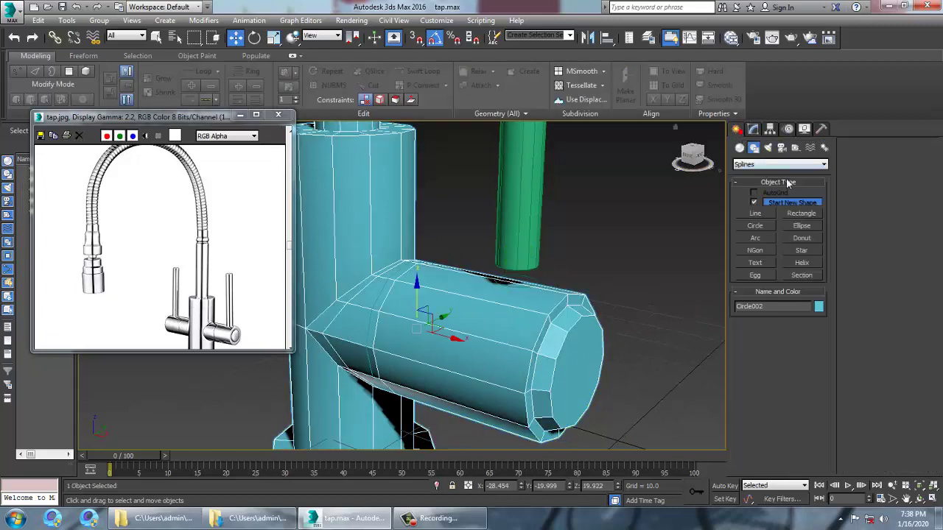
click(740, 149)
click(802, 229)
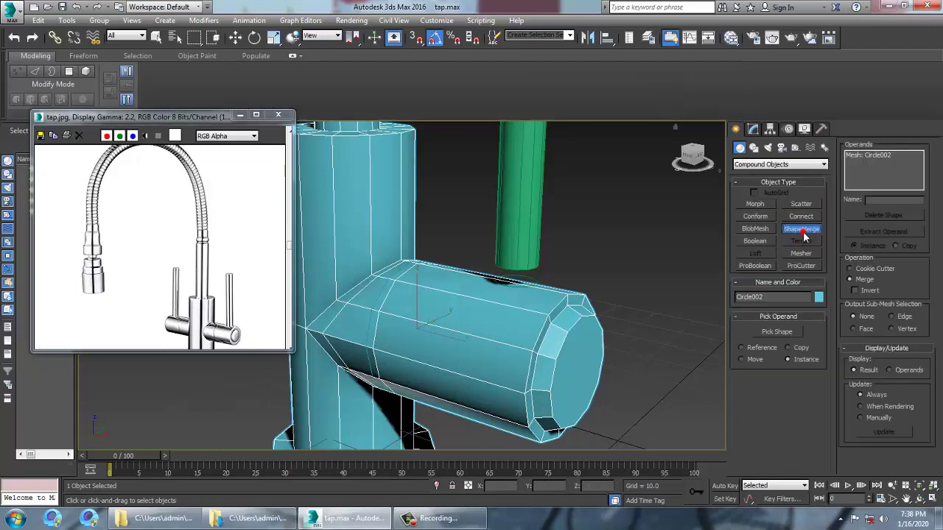
click(786, 333)
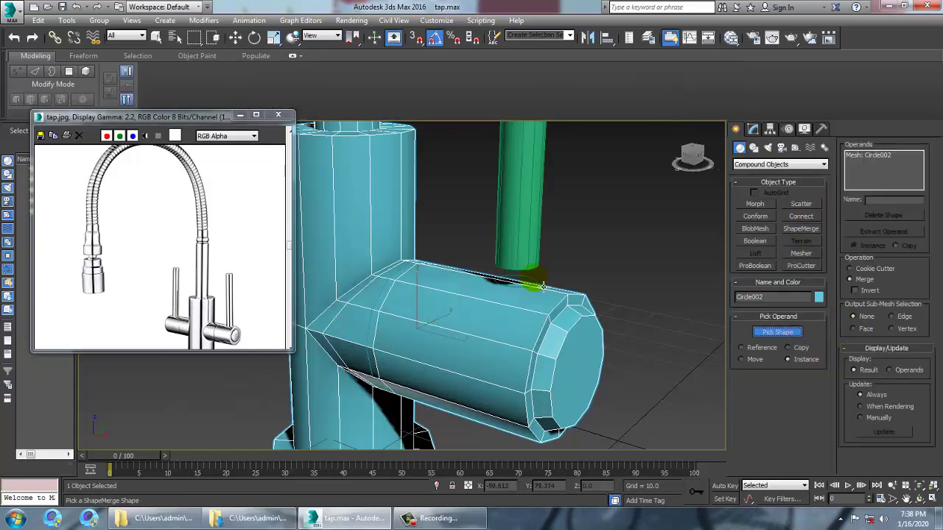
click(543, 285)
mouse_move(543, 285)
alt+middle_down()
mouse_move(543, 297)
mouse_move(568, 295)
mouse_move(541, 280)
mouse_move(565, 288)
mouse_move(534, 284)
mouse_move(556, 292)
mouse_move(547, 290)
mouse_move(551, 312)
mouse_move(544, 303)
alt+middle_up()
key(w)
click(753, 130)
scroll(543, 303, up, 5)
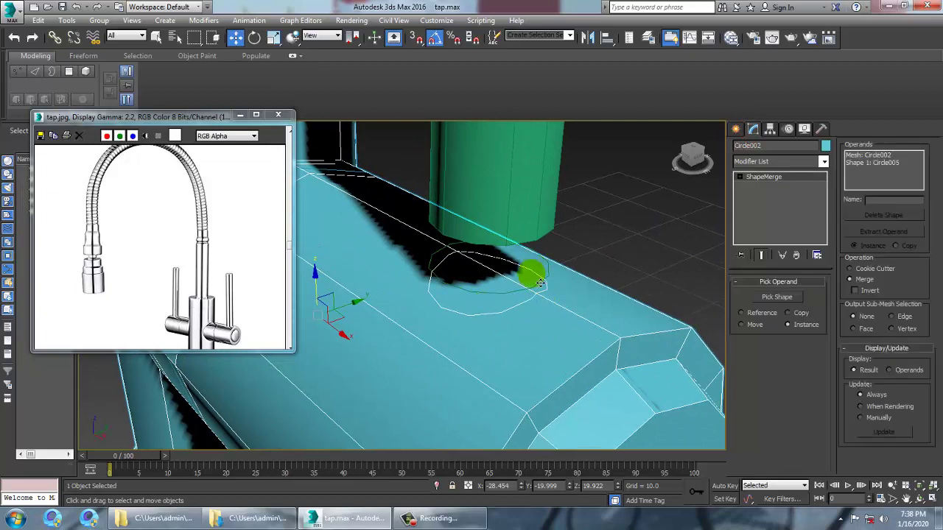
Convert the merged tap body to Editable Poly and delete the circular polygon under the handle rod.
right_click(544, 310)
mouse_move(612, 426)
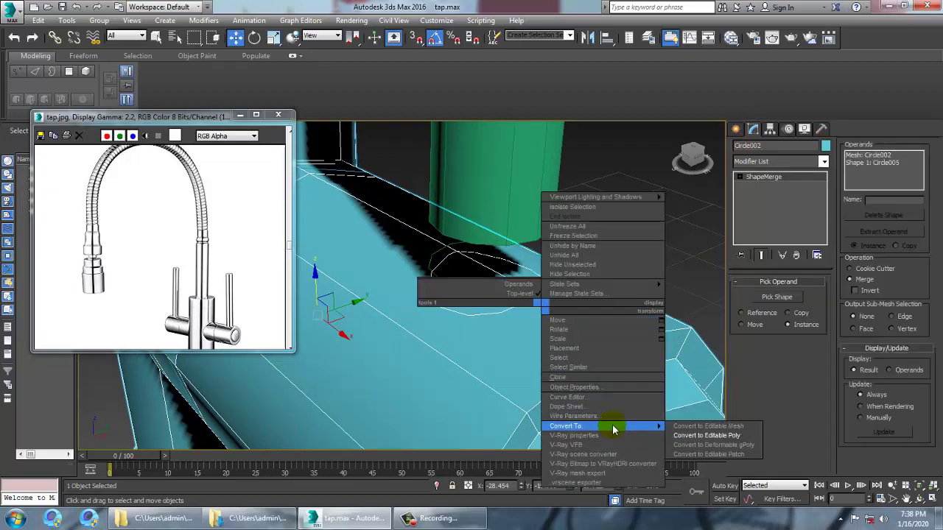
click(719, 435)
key(4)
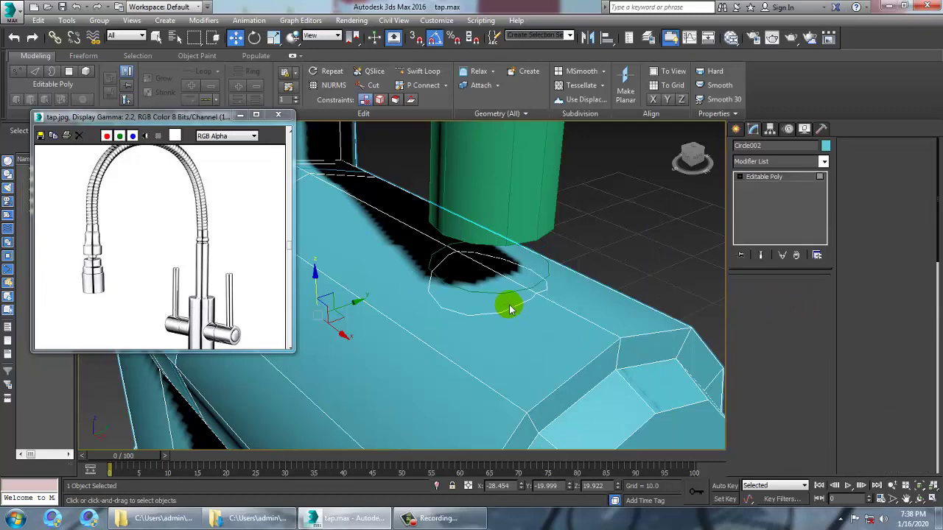
click(489, 307)
alt+middle_drag(594, 316, 596, 349)
key(Delete)
Examine the polygons and rim vertices around the circular hole in the side branch from several angles.
click(536, 229)
middle_drag(548, 251, 566, 285)
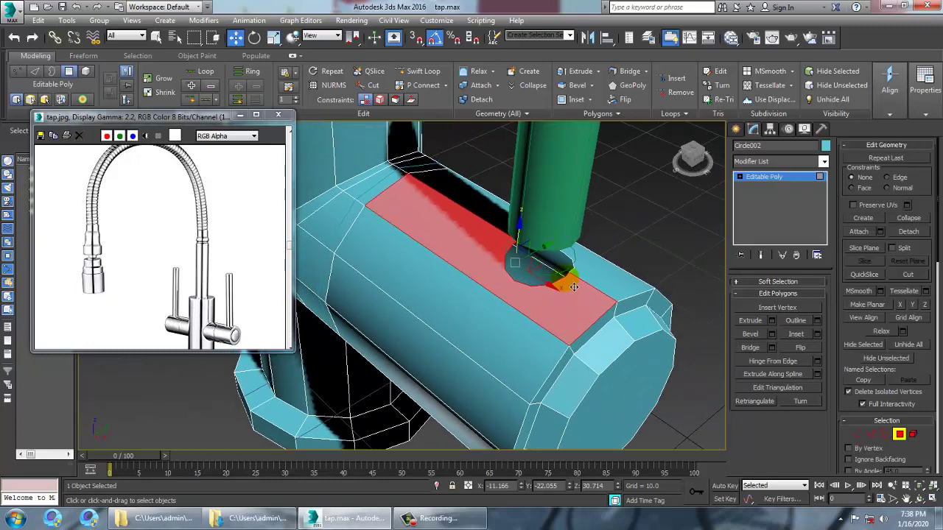
scroll(566, 284, up, 3)
key(1)
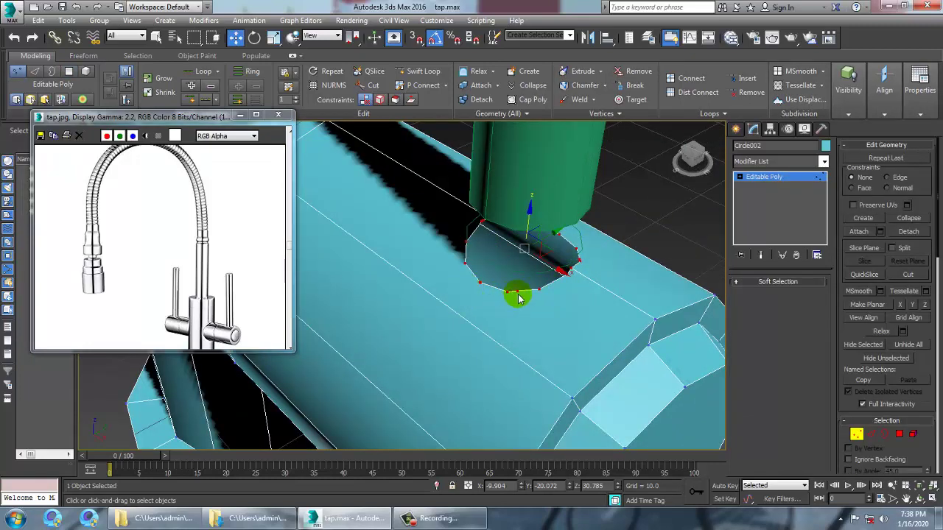
click(525, 300)
mouse_move(549, 301)
alt+middle_down()
mouse_move(527, 288)
mouse_move(565, 274)
mouse_move(554, 324)
mouse_move(600, 331)
mouse_move(549, 297)
alt+middle_up()
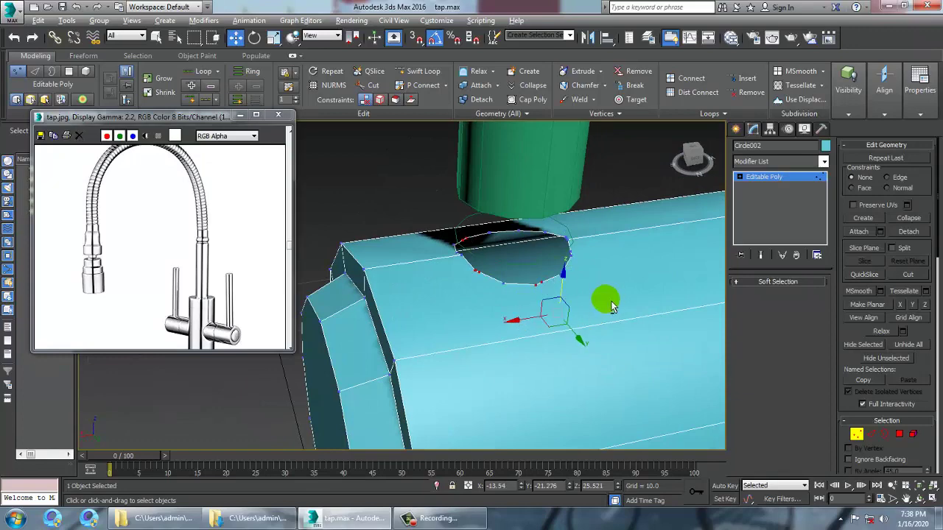
alt+middle_drag(611, 307, 550, 323)
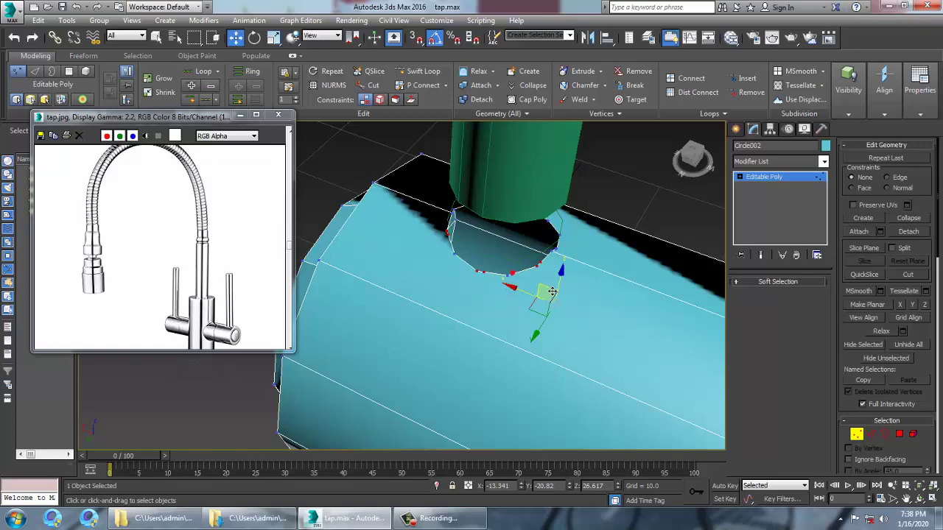
alt+middle_drag(546, 278, 586, 293)
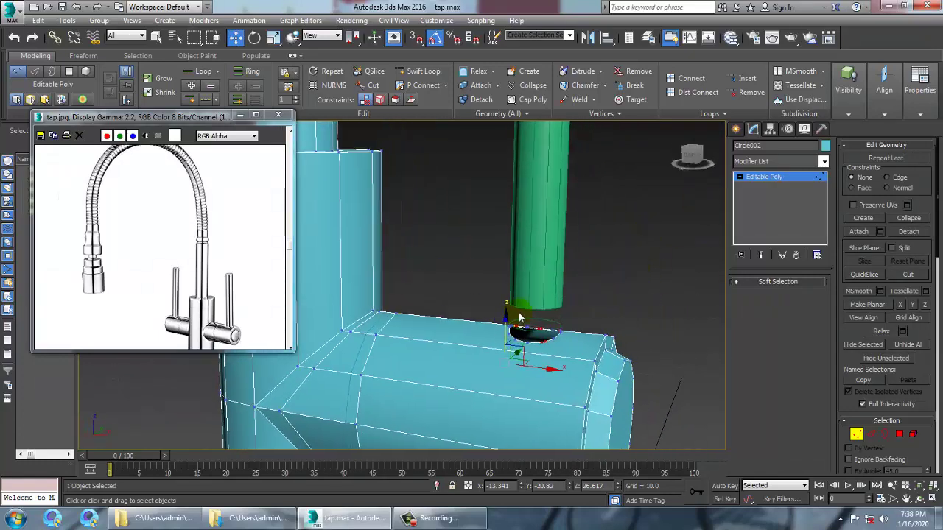
scroll(543, 347, up, 8)
scroll(552, 313, down, 5)
scroll(552, 308, up, 1)
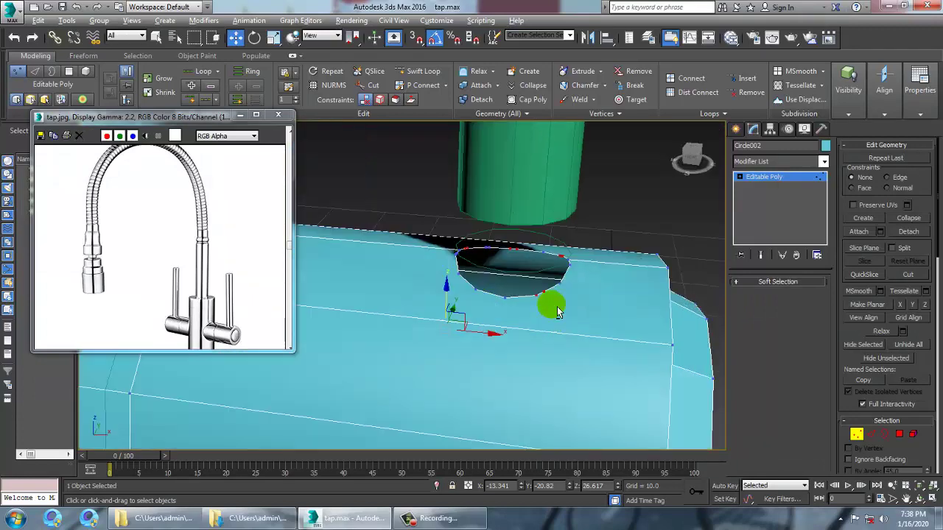
alt+middle_drag(567, 335, 549, 325)
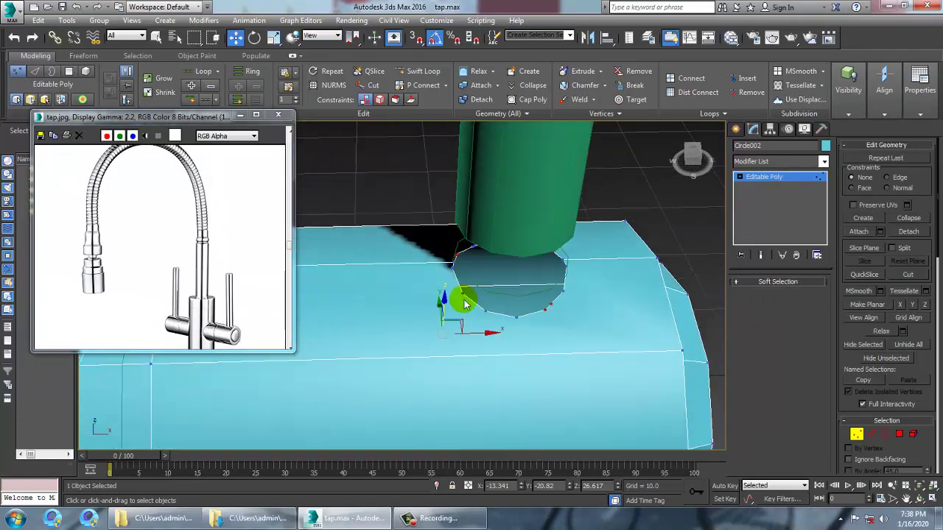
scroll(468, 299, up, 6)
alt+middle_drag(491, 302, 520, 287)
scroll(490, 302, down, 5)
scroll(535, 297, up, 2)
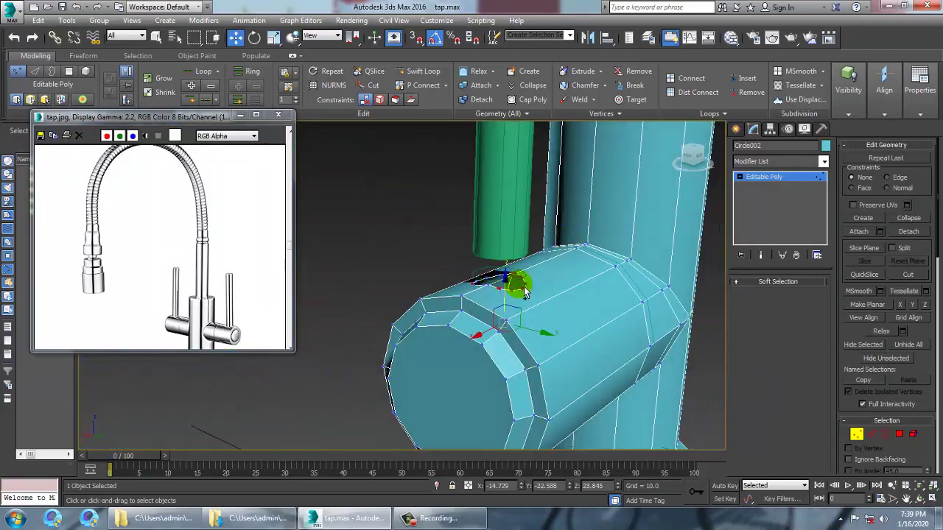
Undo the hole in the side branch and the ShapeMerge on the tap body.
key(ctrl+z)
key(ctrl+z)
key(ctrl+z)
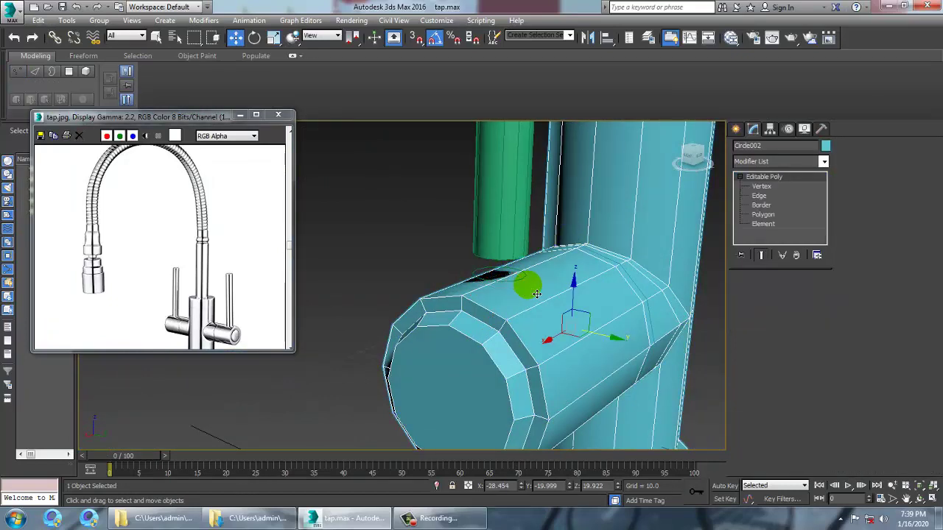
scroll(489, 271, down, 3)
alt+middle_drag(489, 271, 613, 306)
Select the green handle rod and reduce the radius of its base circle to 2.516.
click(778, 179)
key(1)
alt+middle_drag(557, 305, 633, 258)
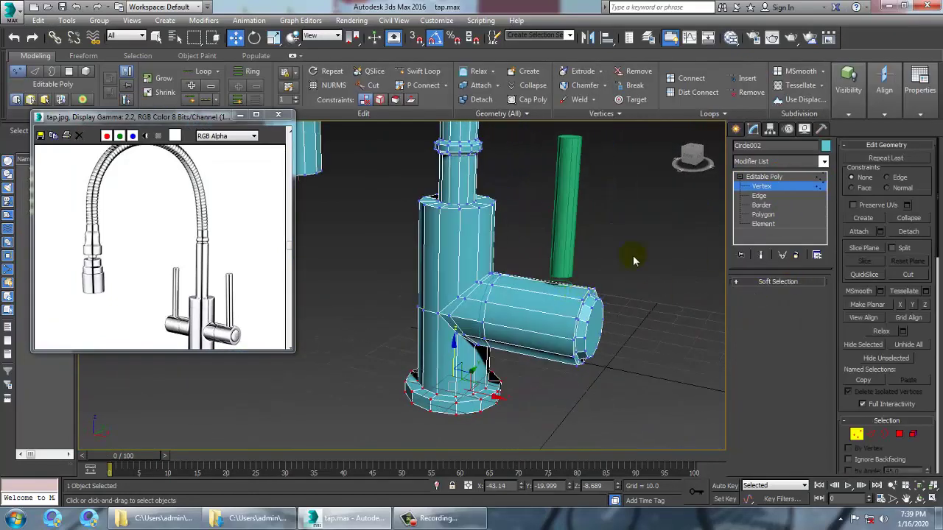
click(569, 205)
click(779, 177)
click(570, 182)
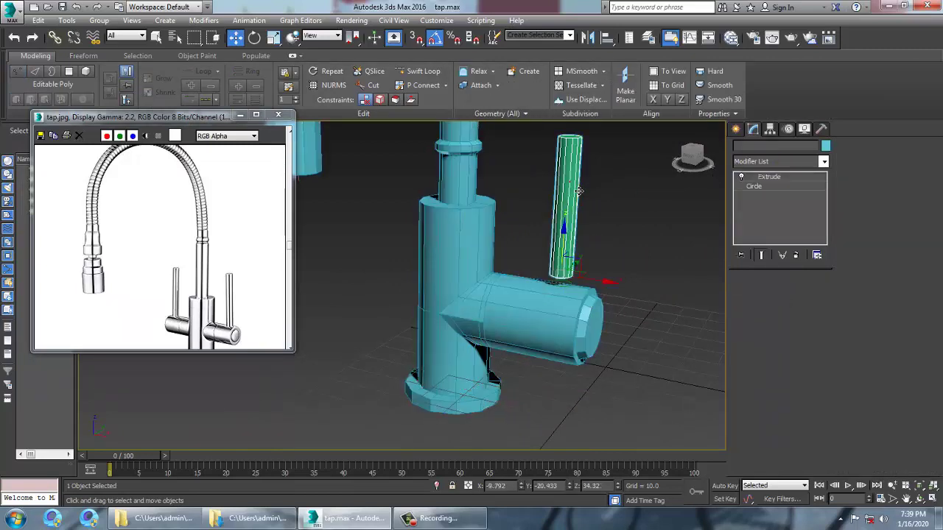
key(r)
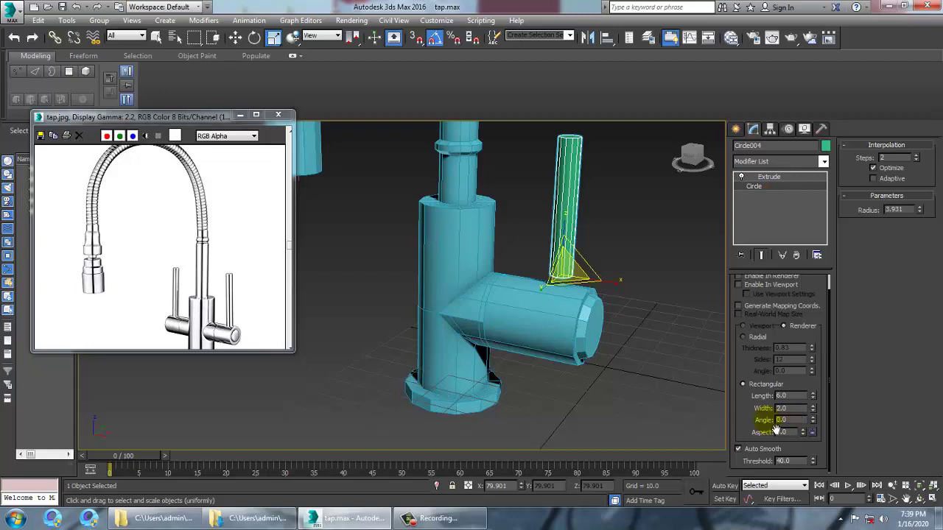
drag(920, 210, 927, 243)
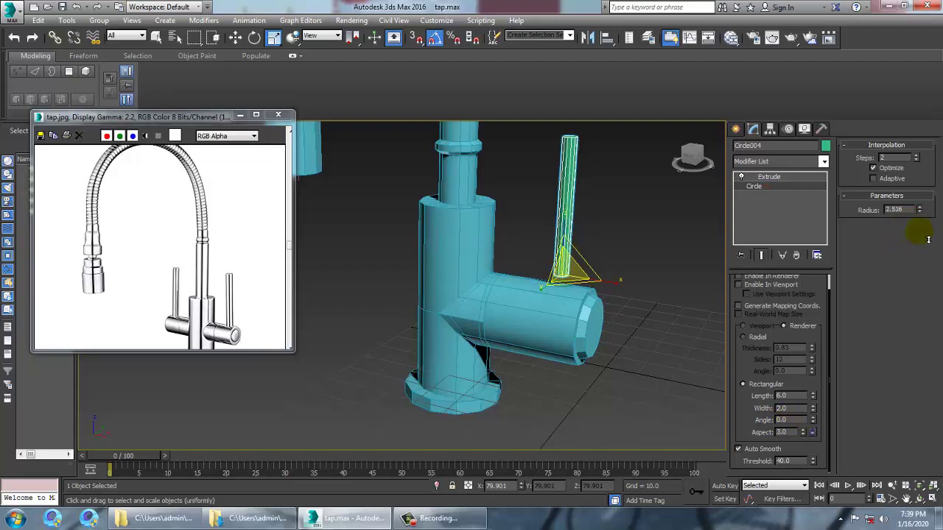
Lower the handle rod until its base meets the side branch, and scale it slightly.
key(w)
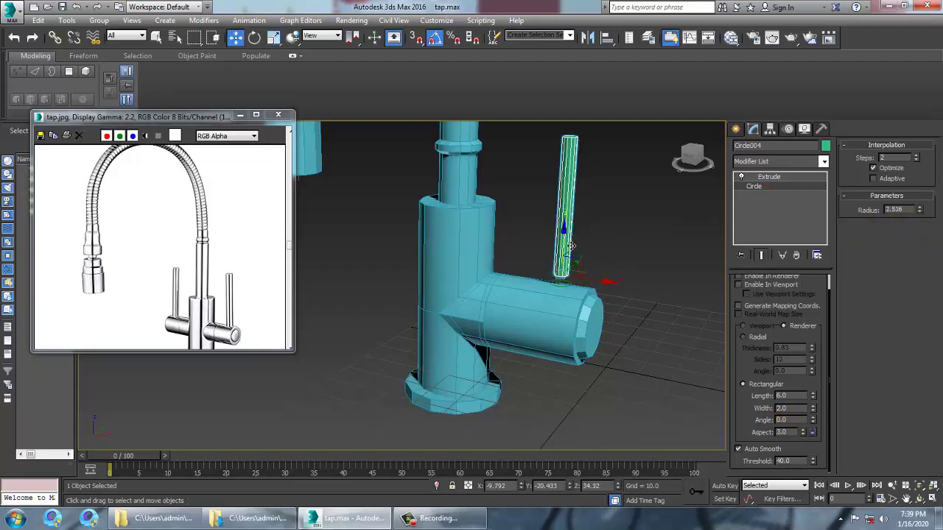
drag(571, 245, 570, 265)
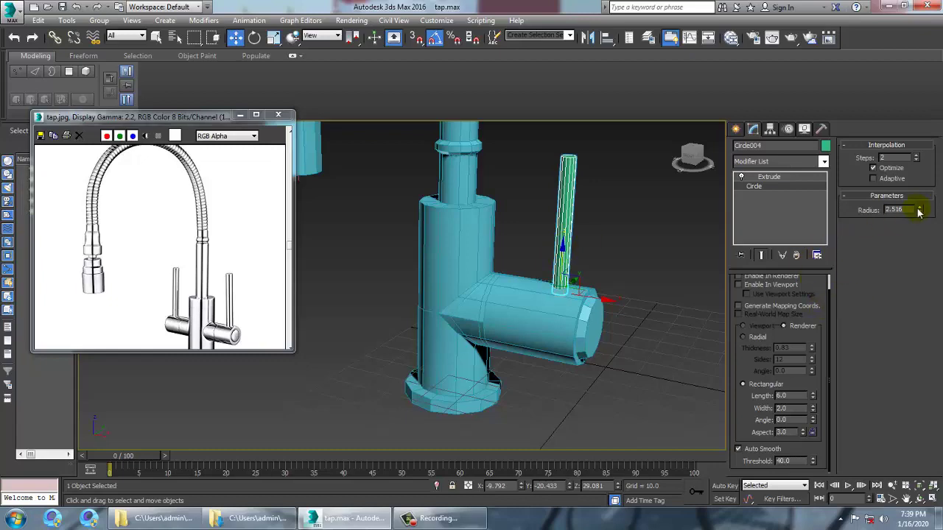
key(r)
drag(574, 217, 577, 244)
key(w)
Select every object in the scene and give them all a light grey object color.
alt+middle_drag(595, 268, 474, 282)
click(474, 283)
scroll(474, 281, down, 6)
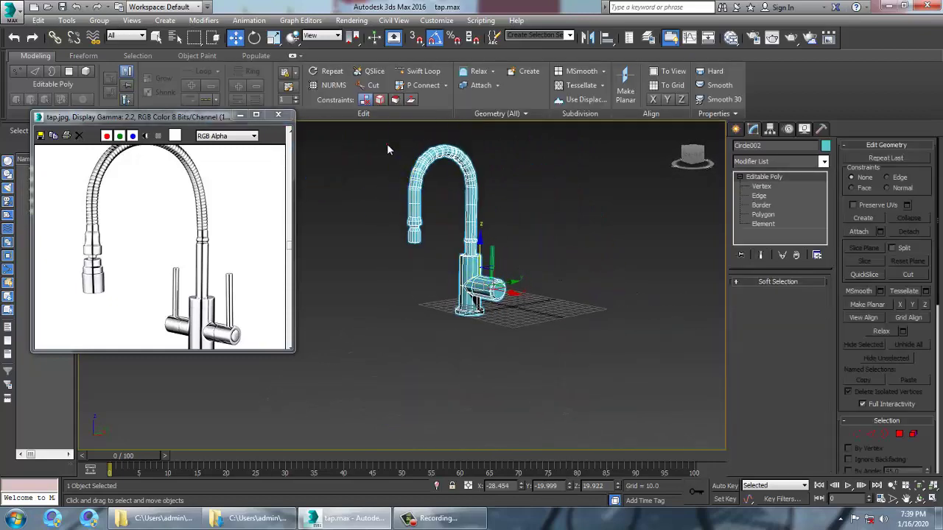
key(ctrl+a)
click(826, 146)
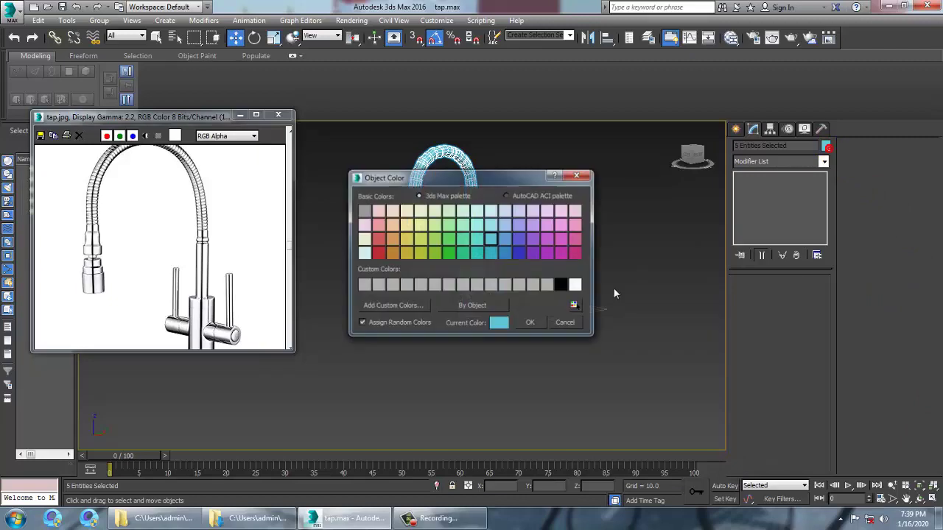
click(530, 323)
click(610, 286)
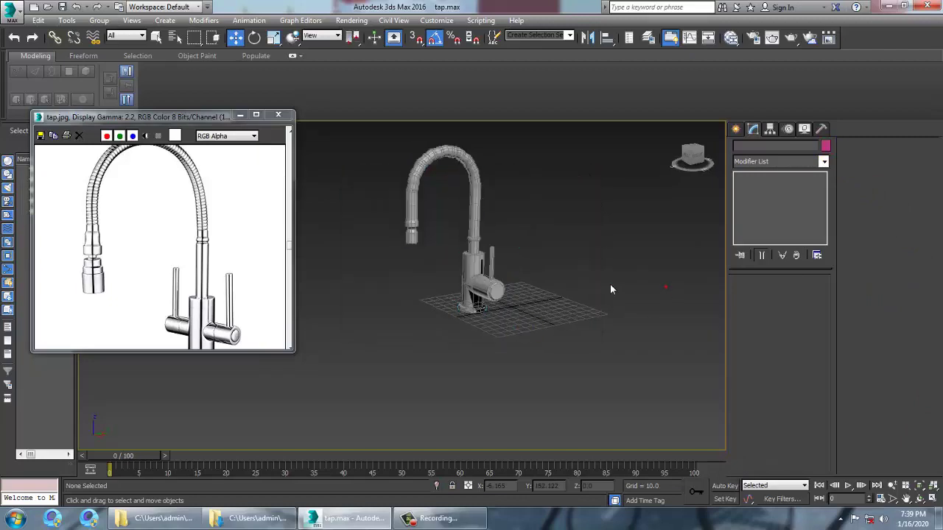
Select all the tap parts and add a Standard material in the Slate Material Editor.
scroll(563, 269, up, 4)
middle_drag(531, 238, 565, 287)
drag(401, 138, 739, 511)
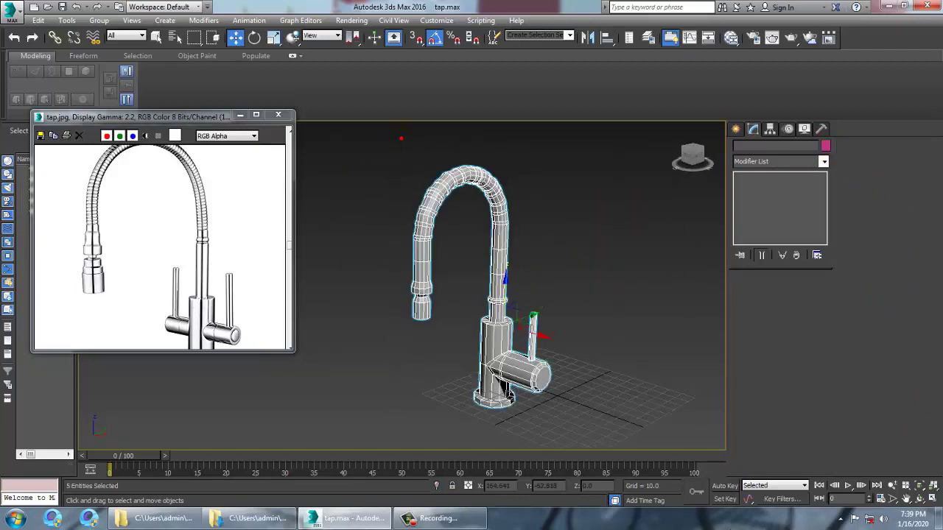
key(m)
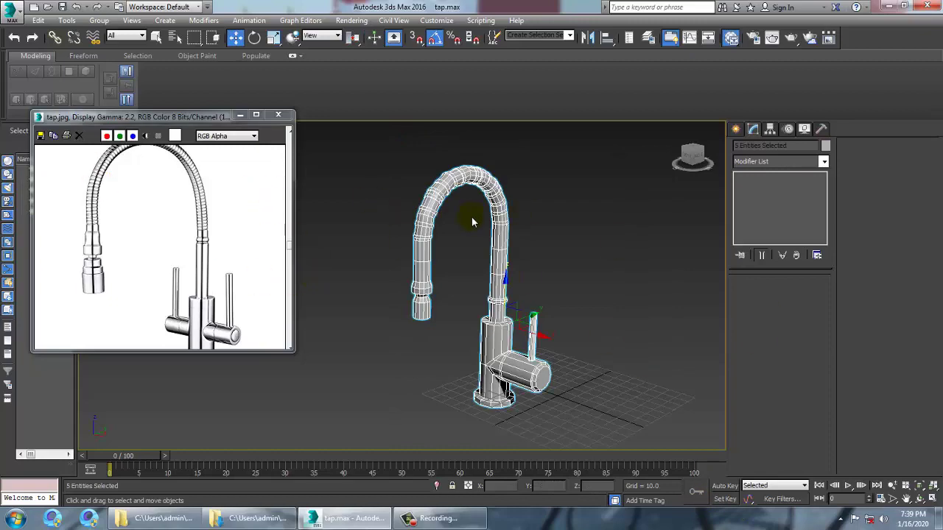
key(m)
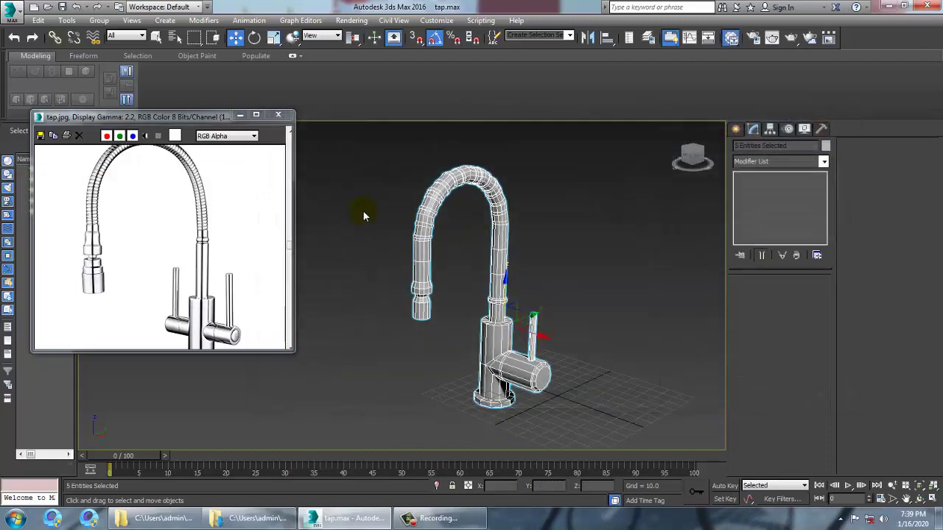
drag(358, 201, 379, 187)
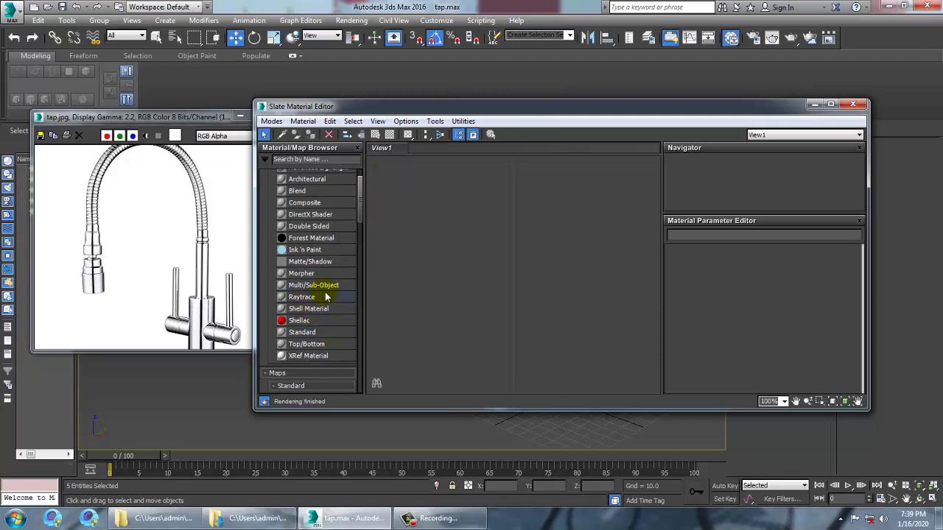
drag(305, 333, 567, 243)
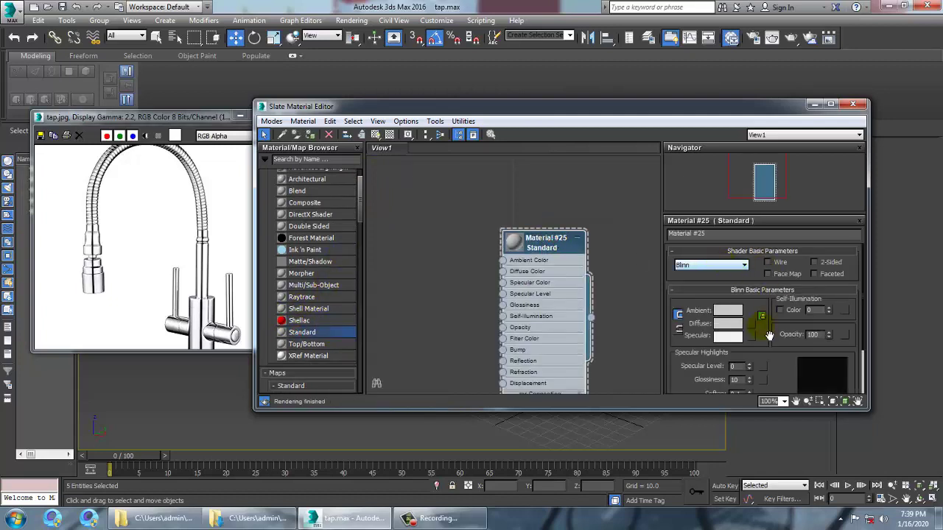
Set the material's specular level to 71 and assign the material to the selected tap parts.
middle_drag(748, 366, 750, 333)
drag(750, 333, 762, 299)
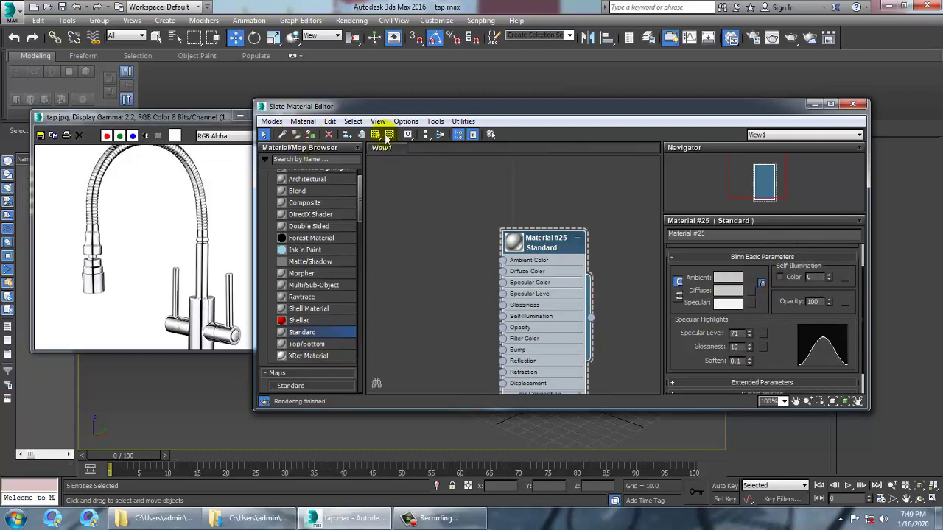
click(377, 135)
Hide the edged-face display in the viewport and minimize the Slate Material Editor.
drag(414, 106, 756, 315)
click(557, 182)
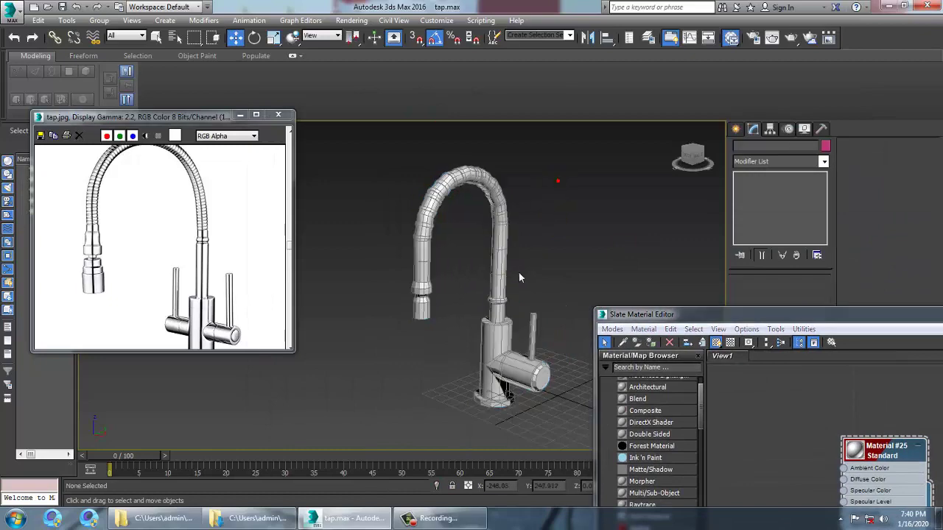
mouse_move(520, 274)
middle_down()
mouse_move(501, 265)
mouse_move(501, 253)
mouse_move(539, 258)
mouse_move(507, 260)
middle_up()
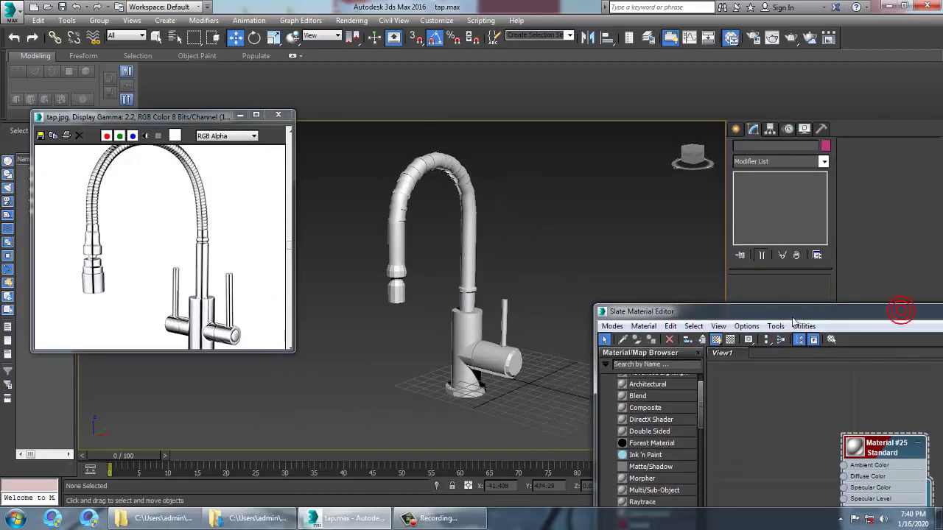
drag(901, 313, 353, 267)
click(612, 269)
click(607, 269)
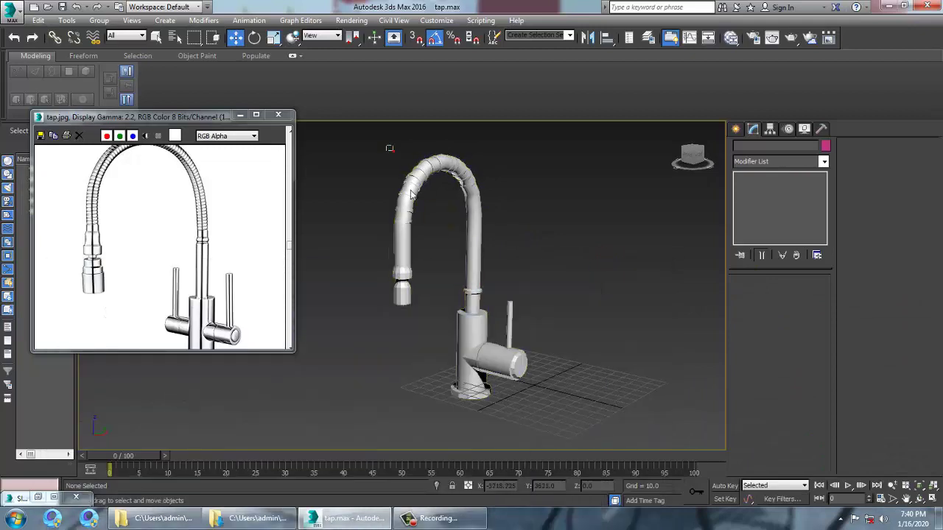
Raise the whole tap so its base flange stands on the grid, and draw a large ground plane beneath it.
click(509, 313)
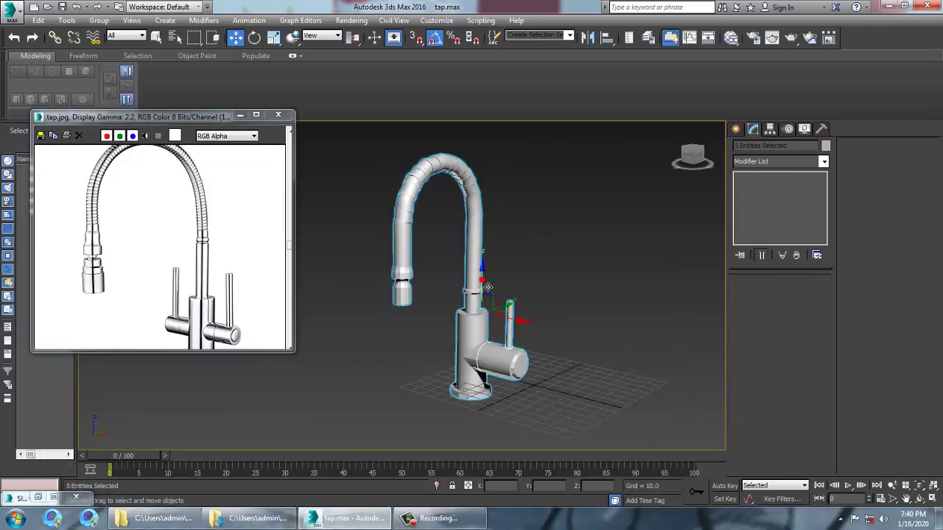
drag(482, 280, 482, 262)
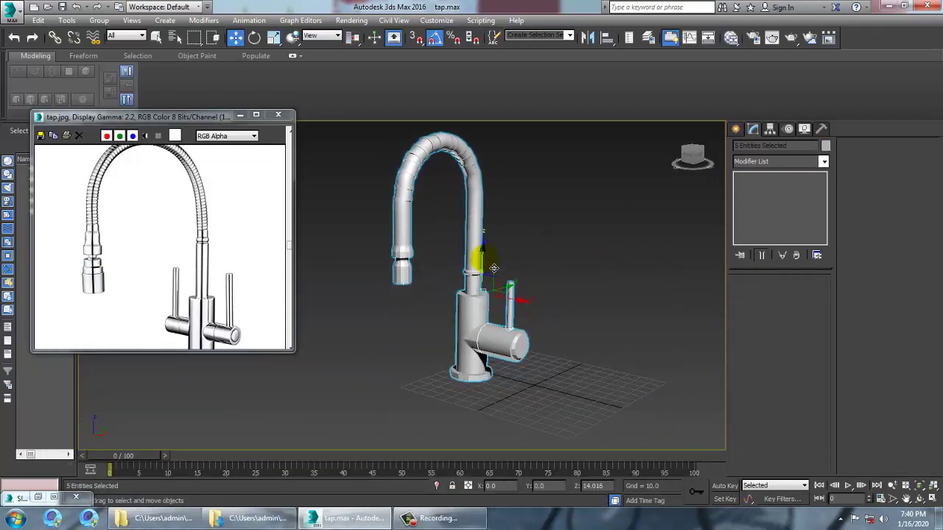
click(736, 129)
click(752, 165)
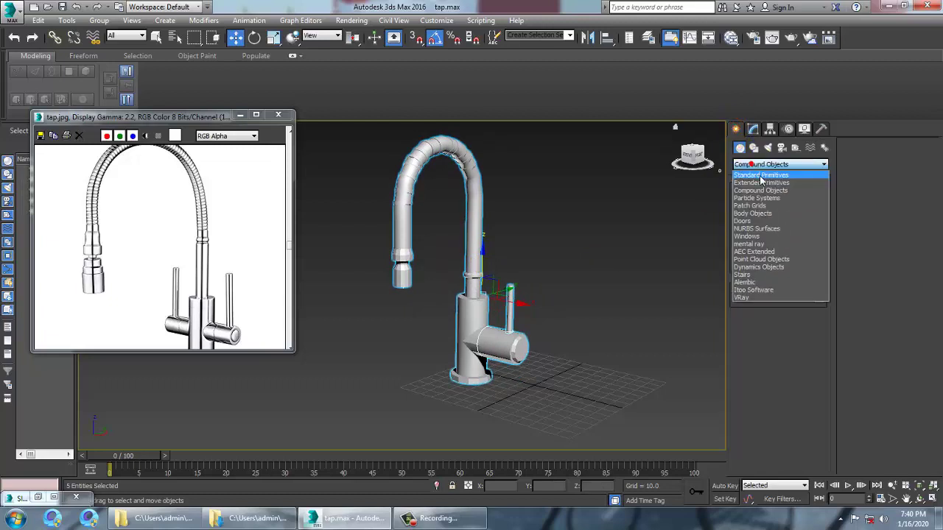
click(766, 176)
click(801, 254)
drag(534, 282, 576, 526)
key(w)
Change the ground plane's object color to light grey and deselect it.
click(820, 285)
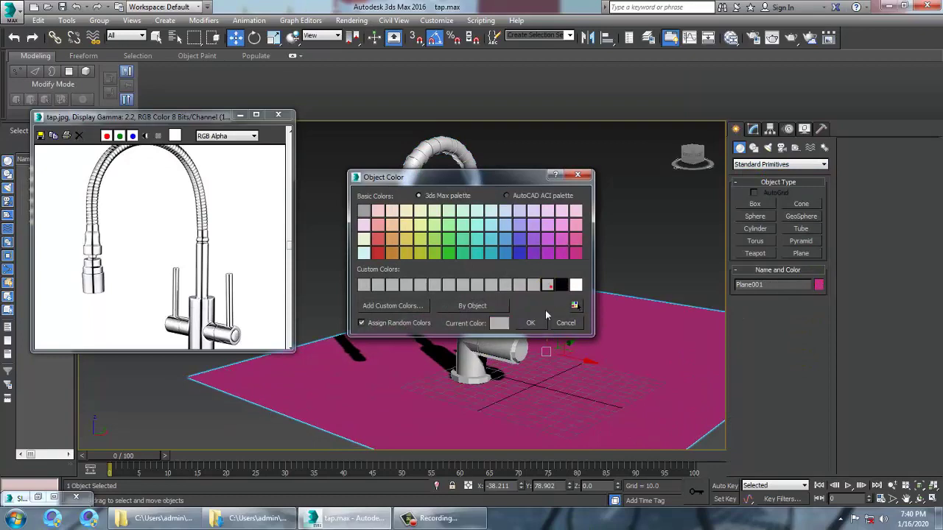
click(536, 323)
click(549, 268)
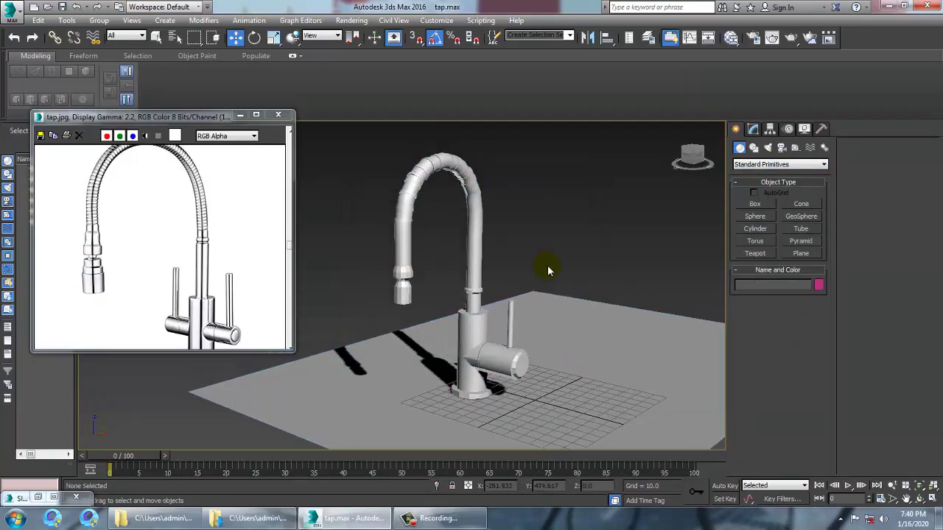
Select the tap body and turn the edged-face display back on.
alt+middle_drag(568, 271, 509, 265)
click(479, 207)
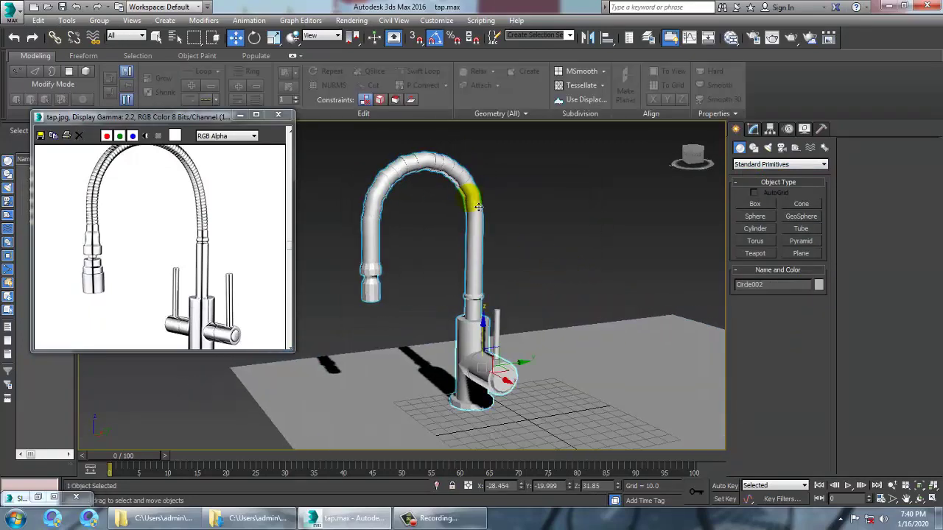
key(F4)
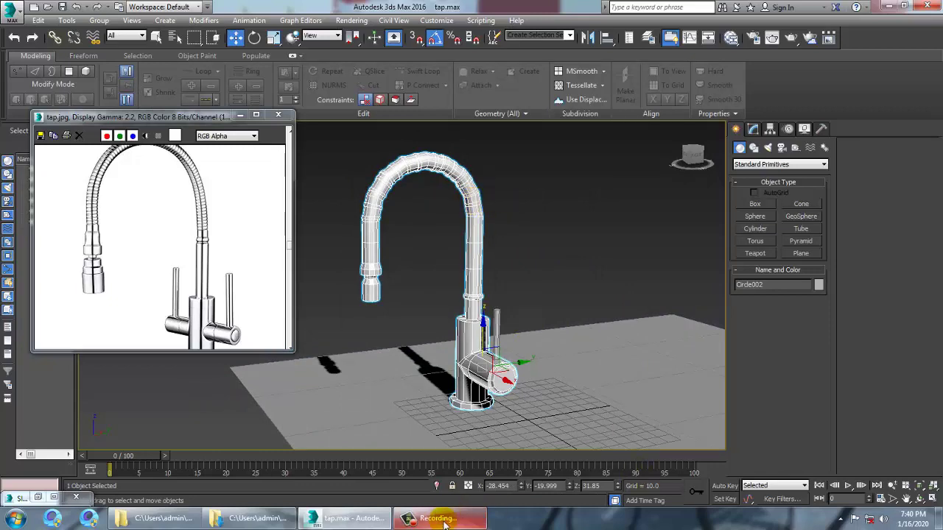
click(435, 518)
click(919, 463)
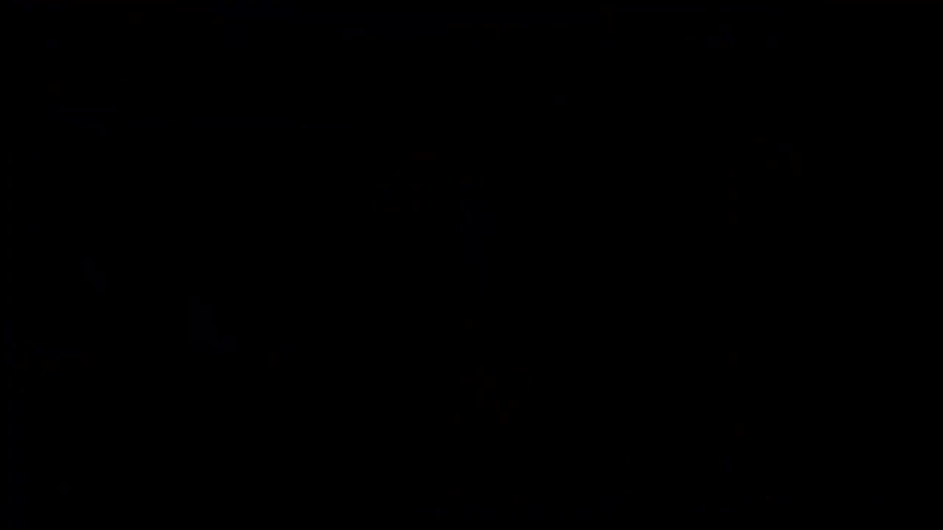